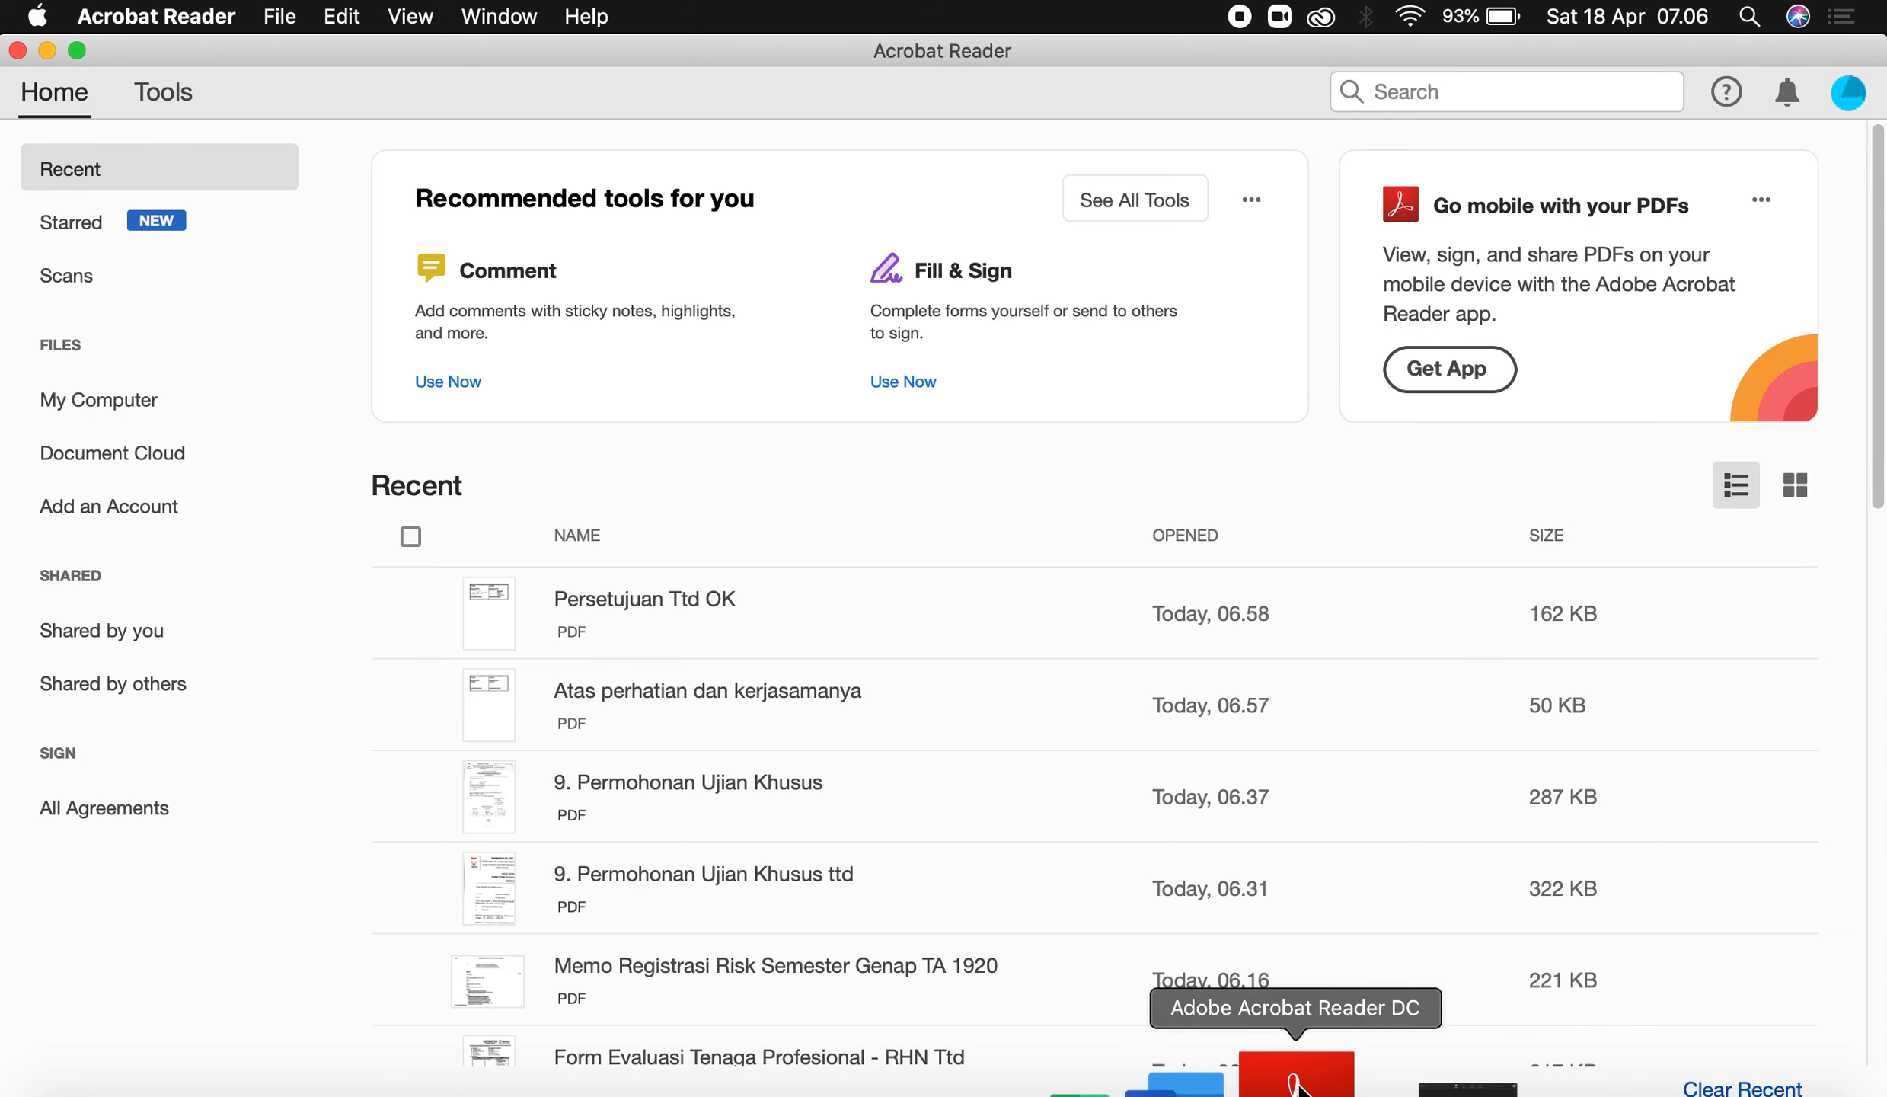
# Open Atas perhatian dan kerjasamanya2.pdf from the Desktop in the Fill & Sign tool.
pyautogui.click(589, 23)
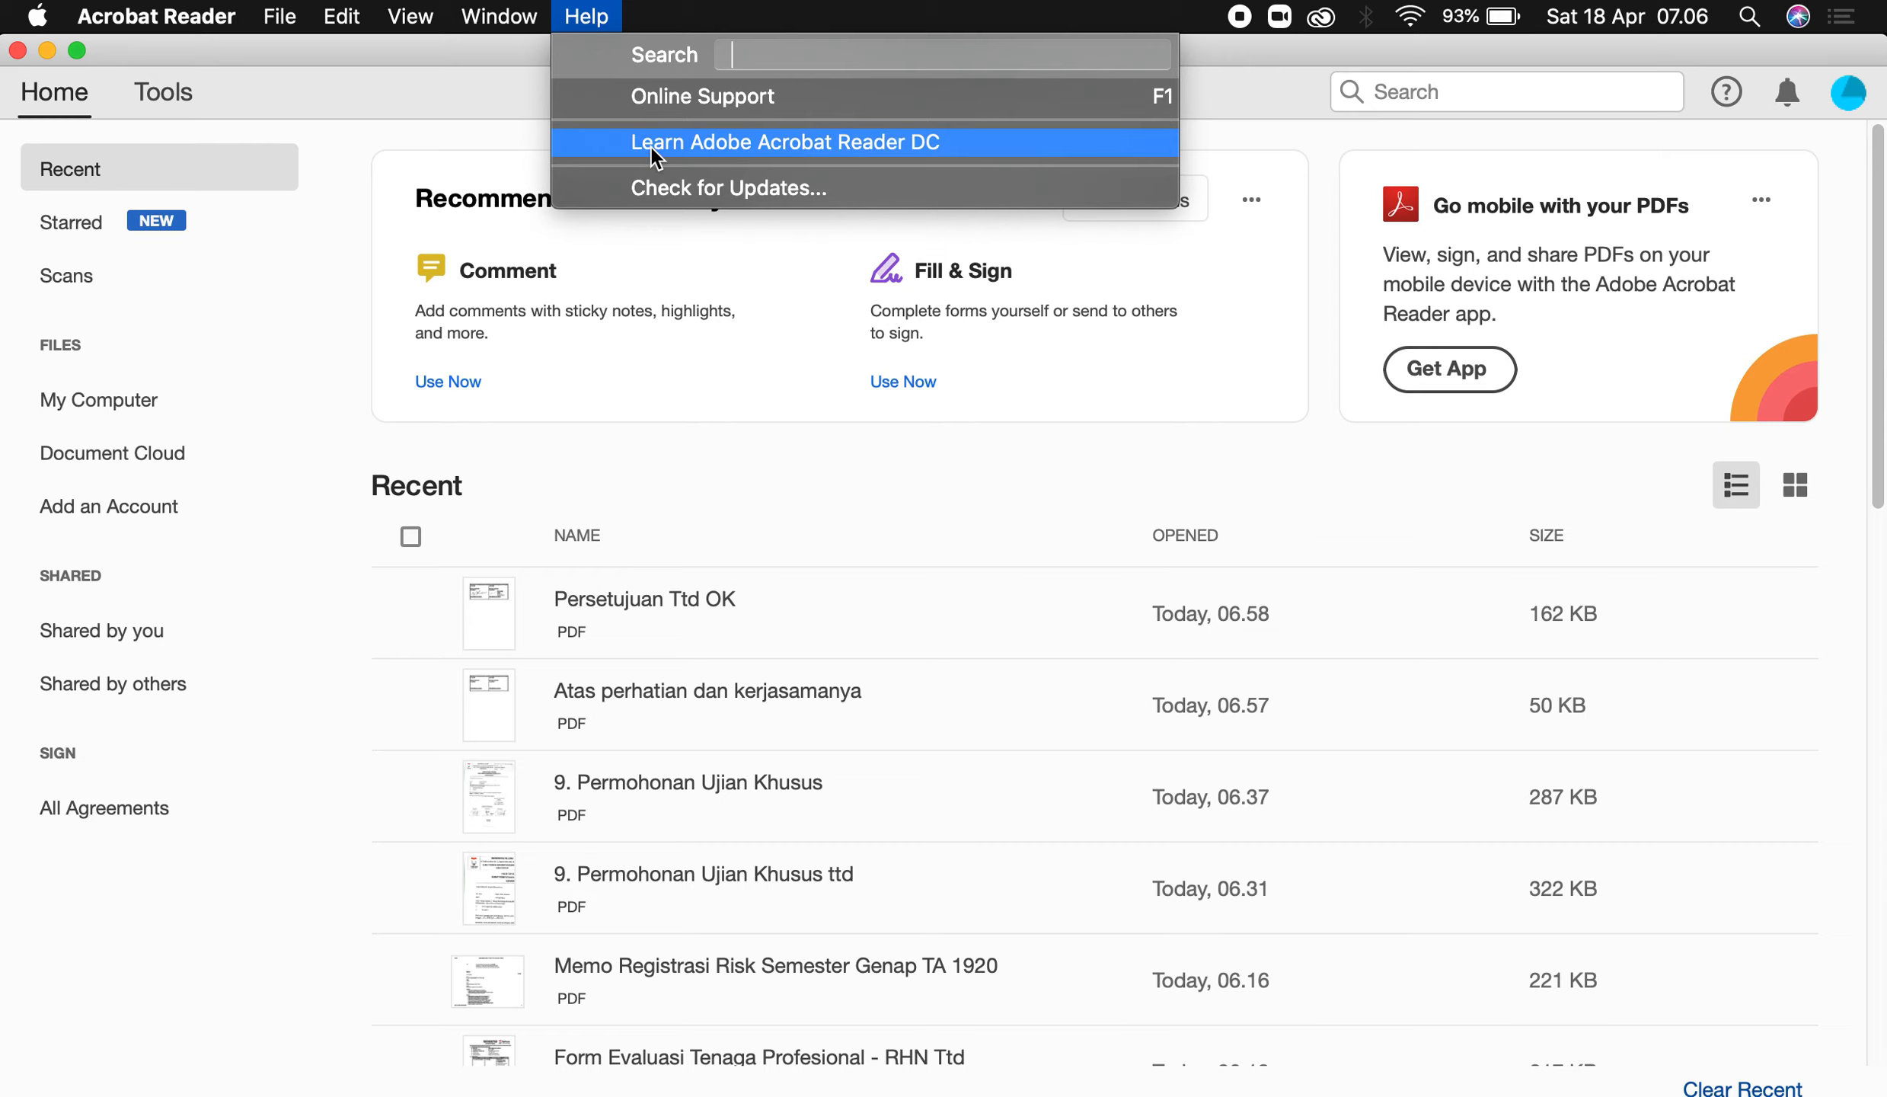
pyautogui.click(511, 65)
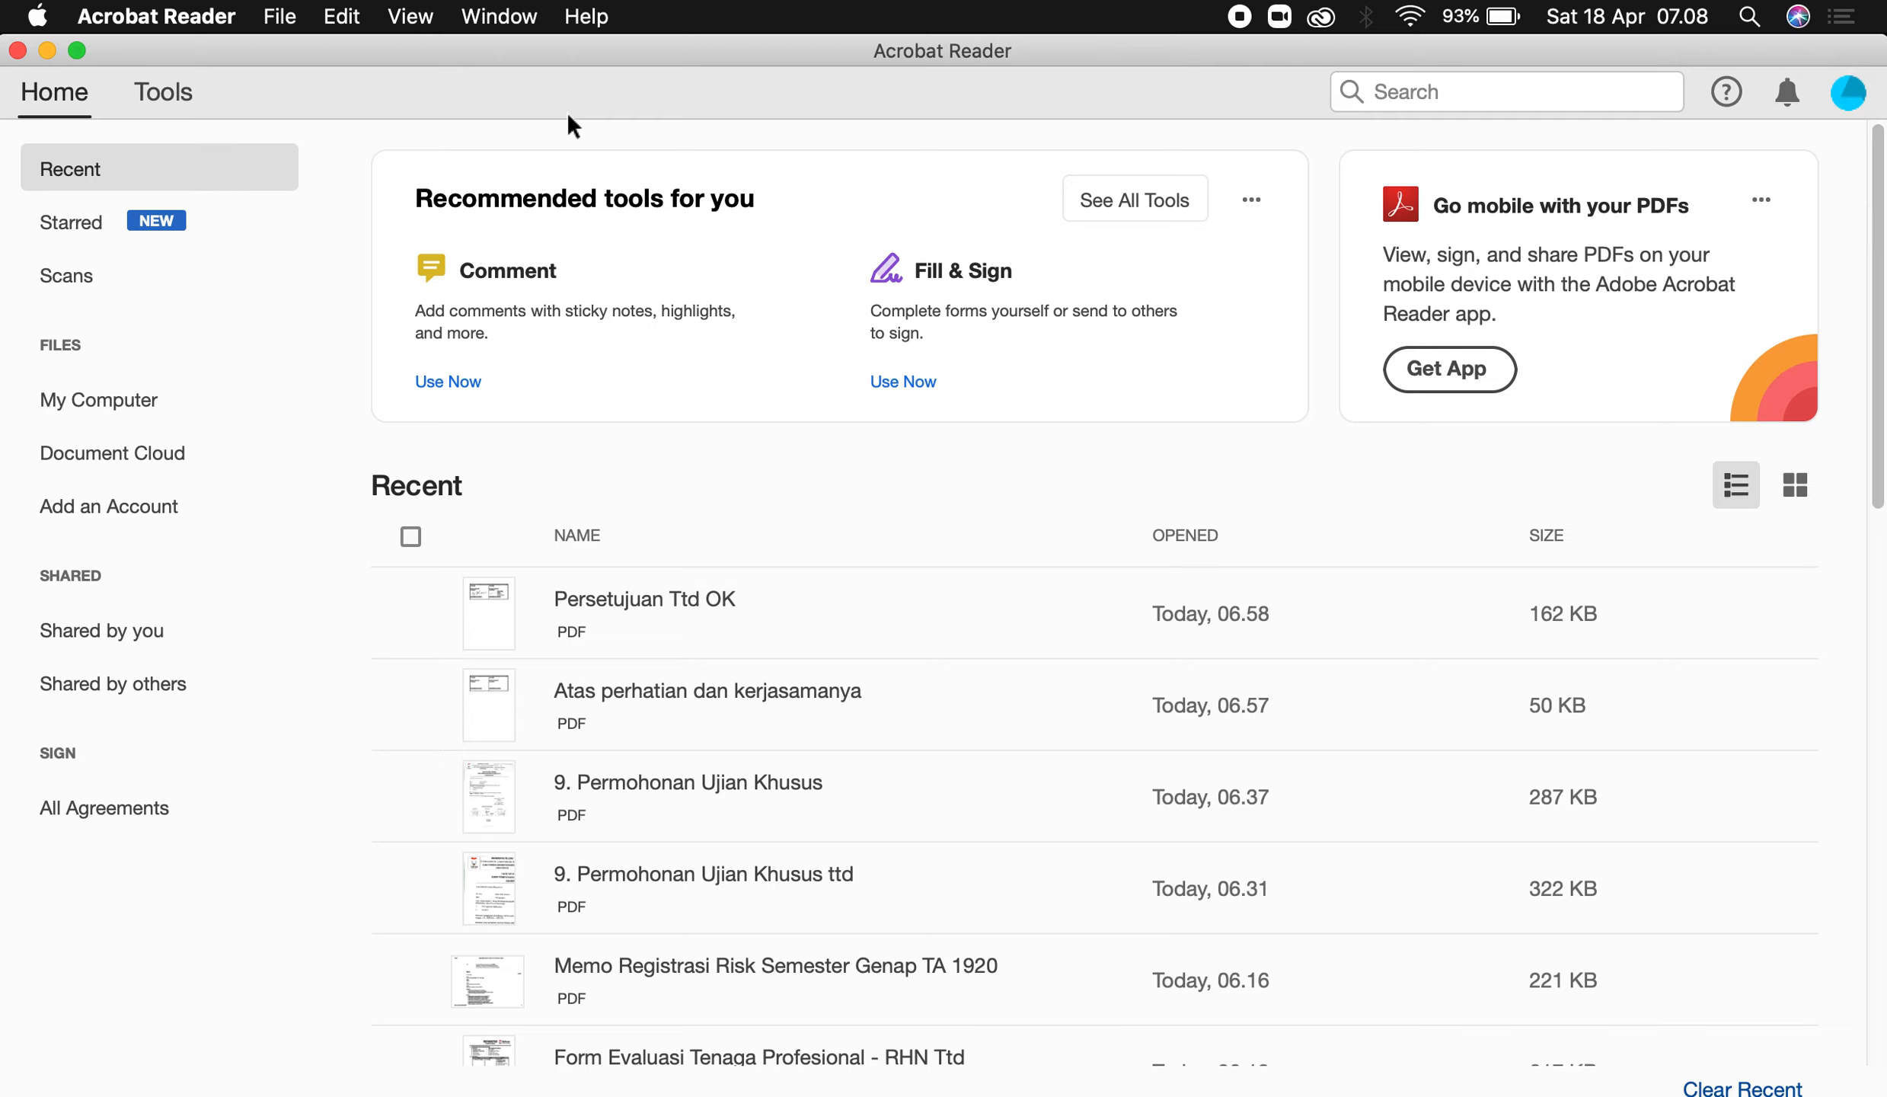
pyautogui.click(160, 103)
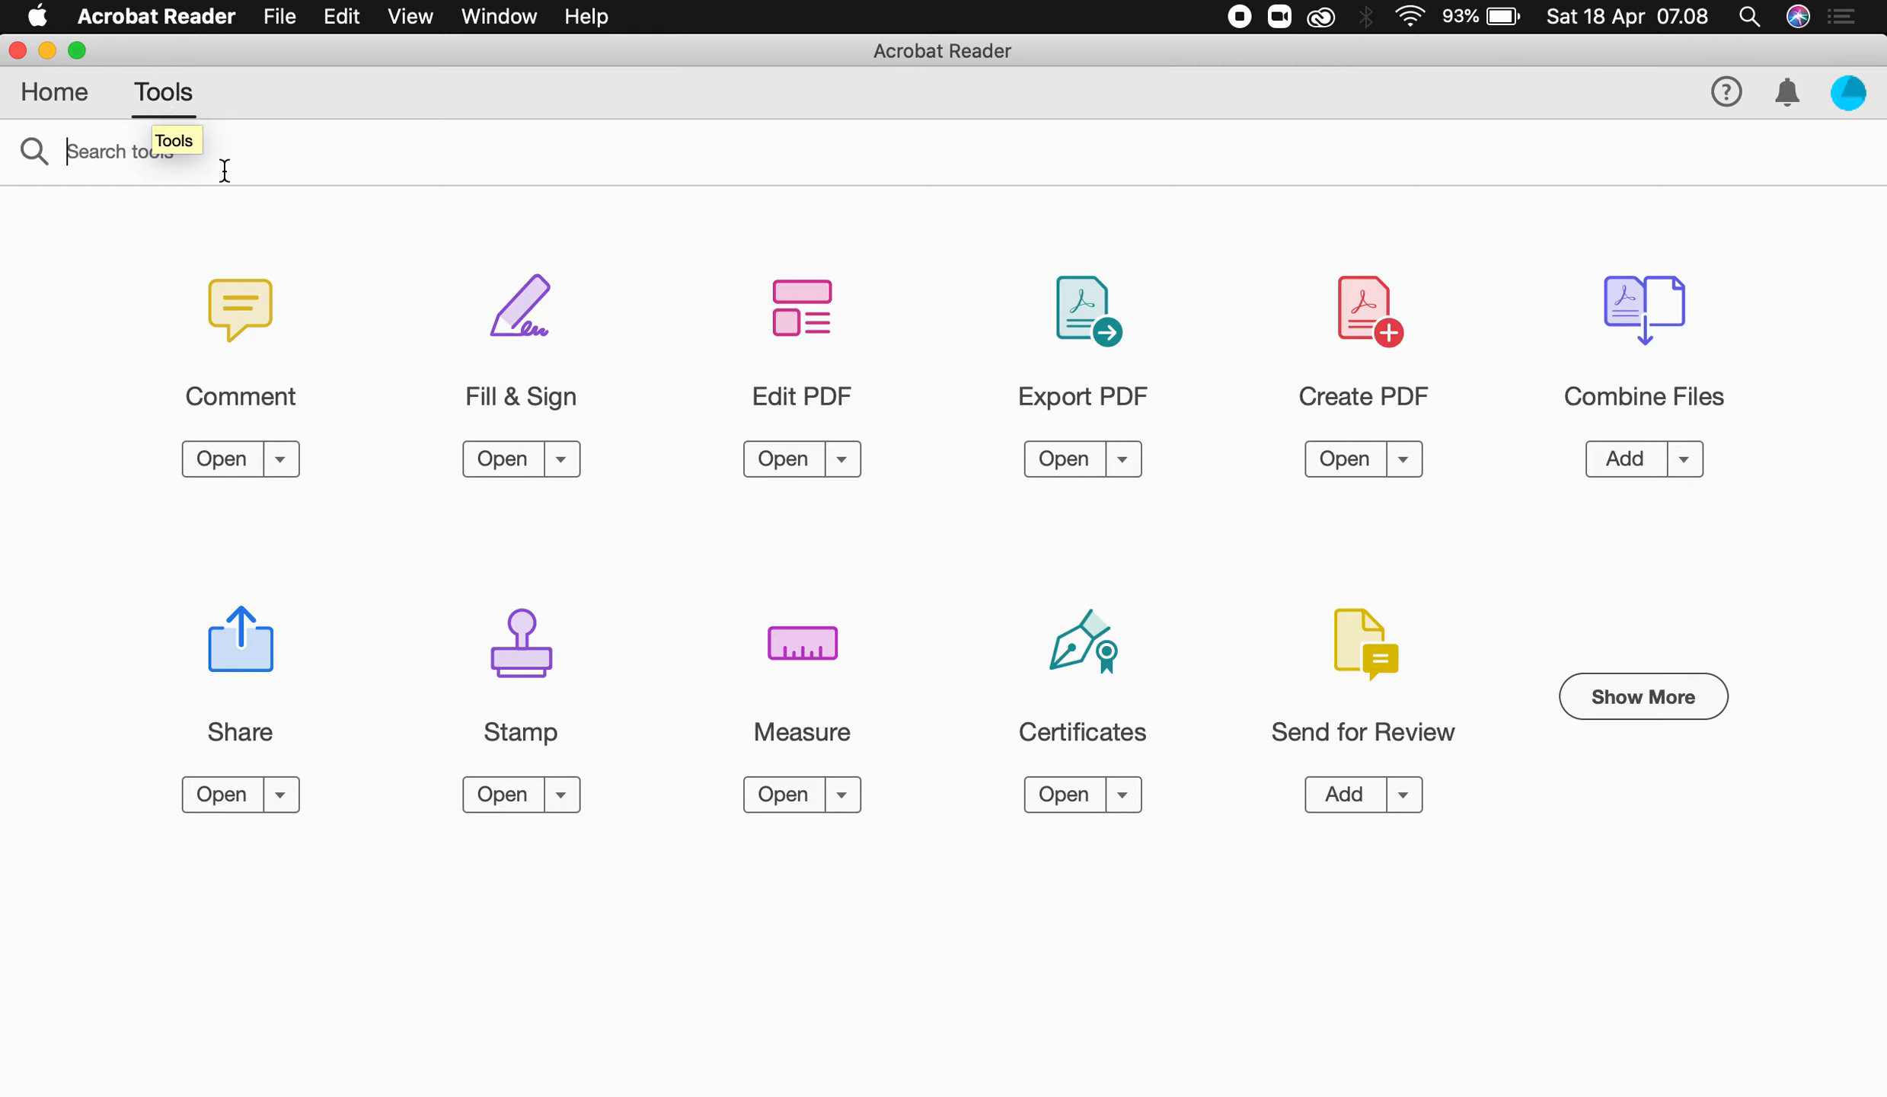
pyautogui.click(521, 351)
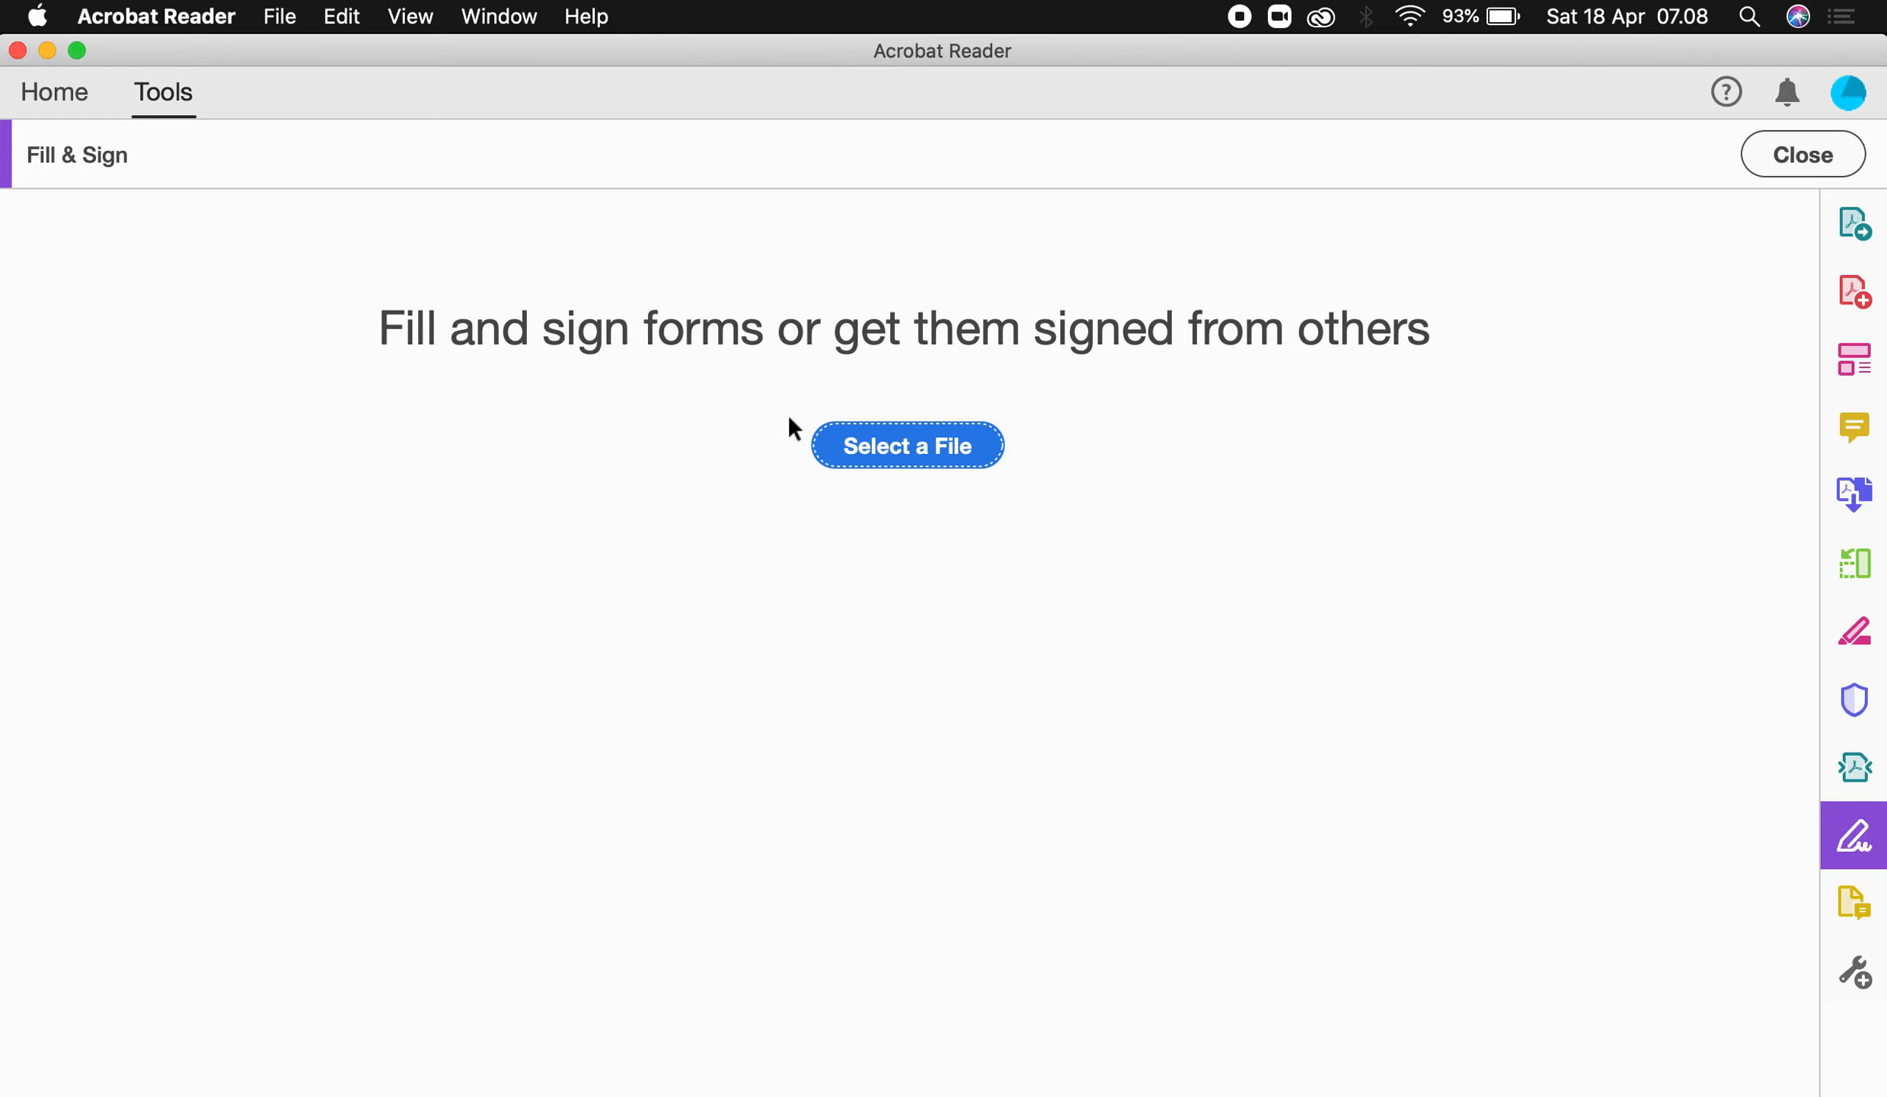
pyautogui.click(874, 446)
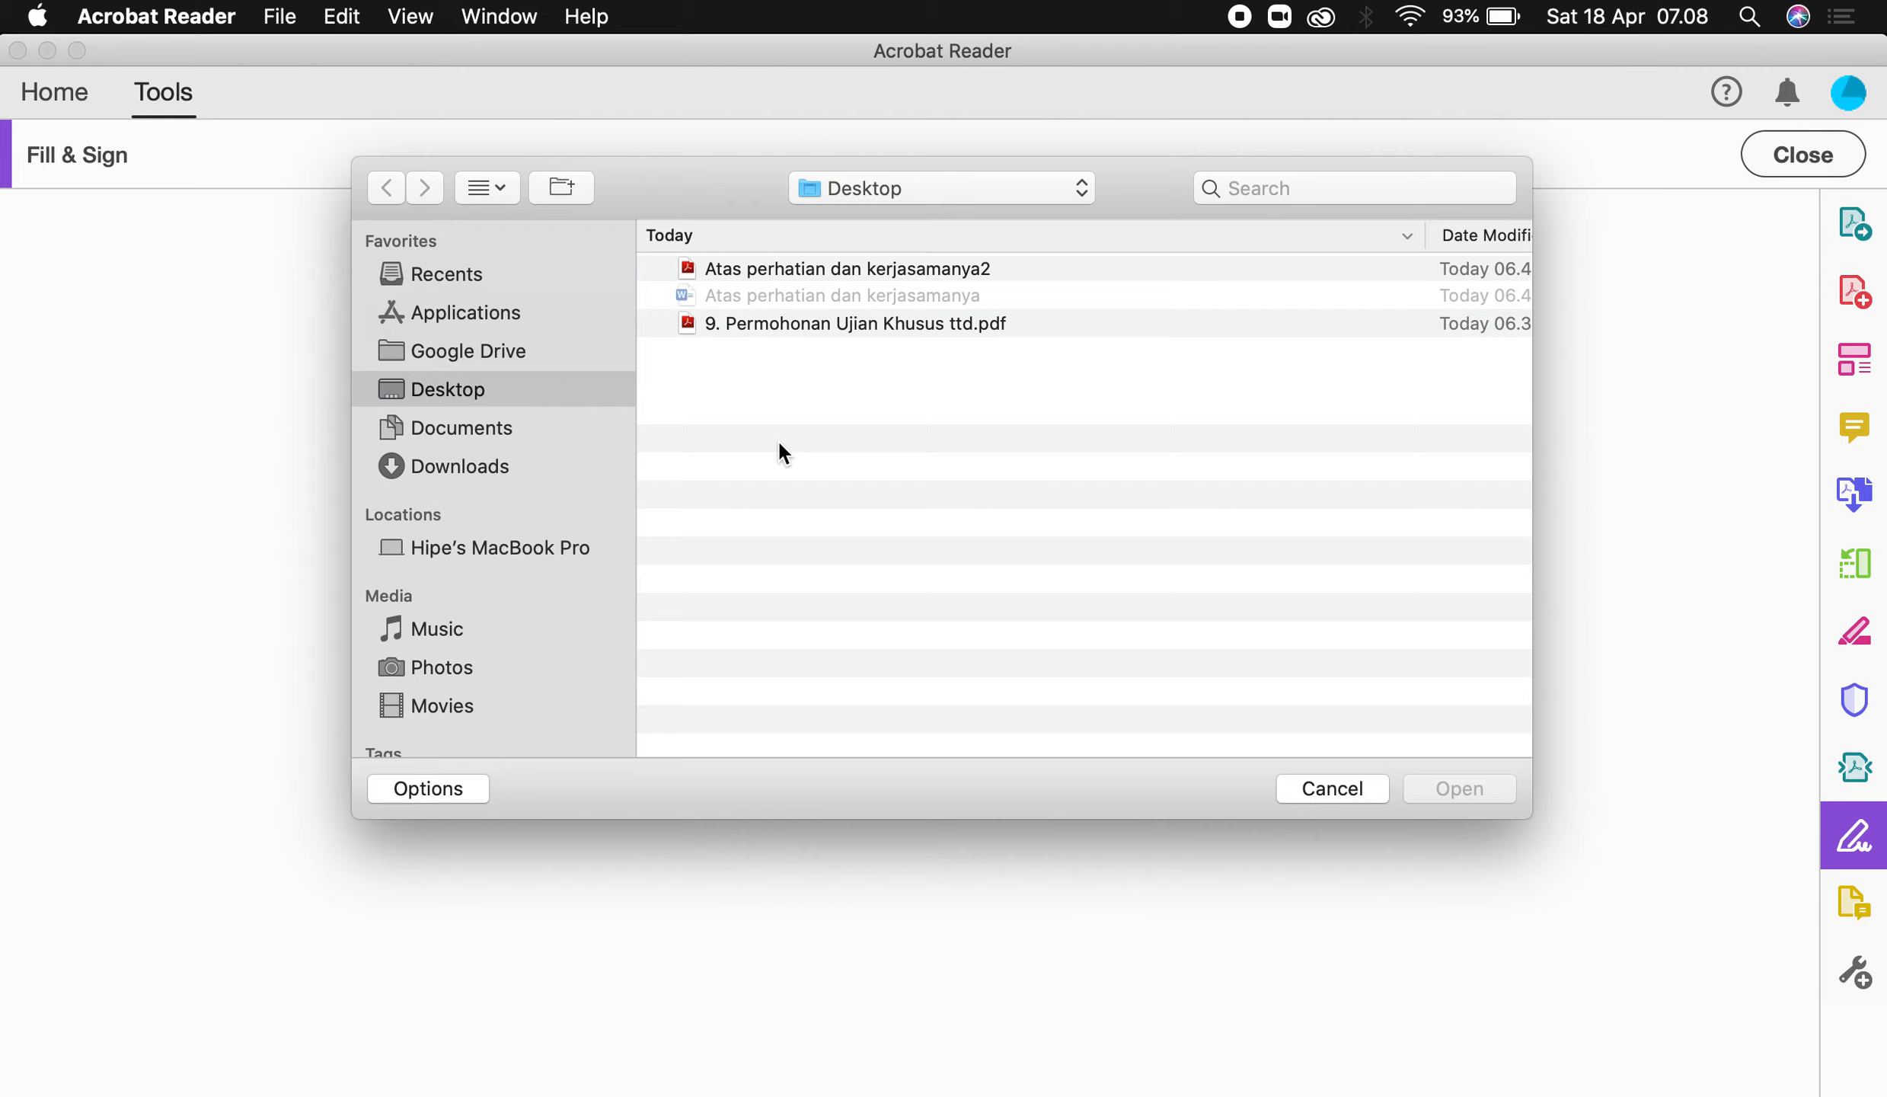
pyautogui.doubleClick(813, 270)
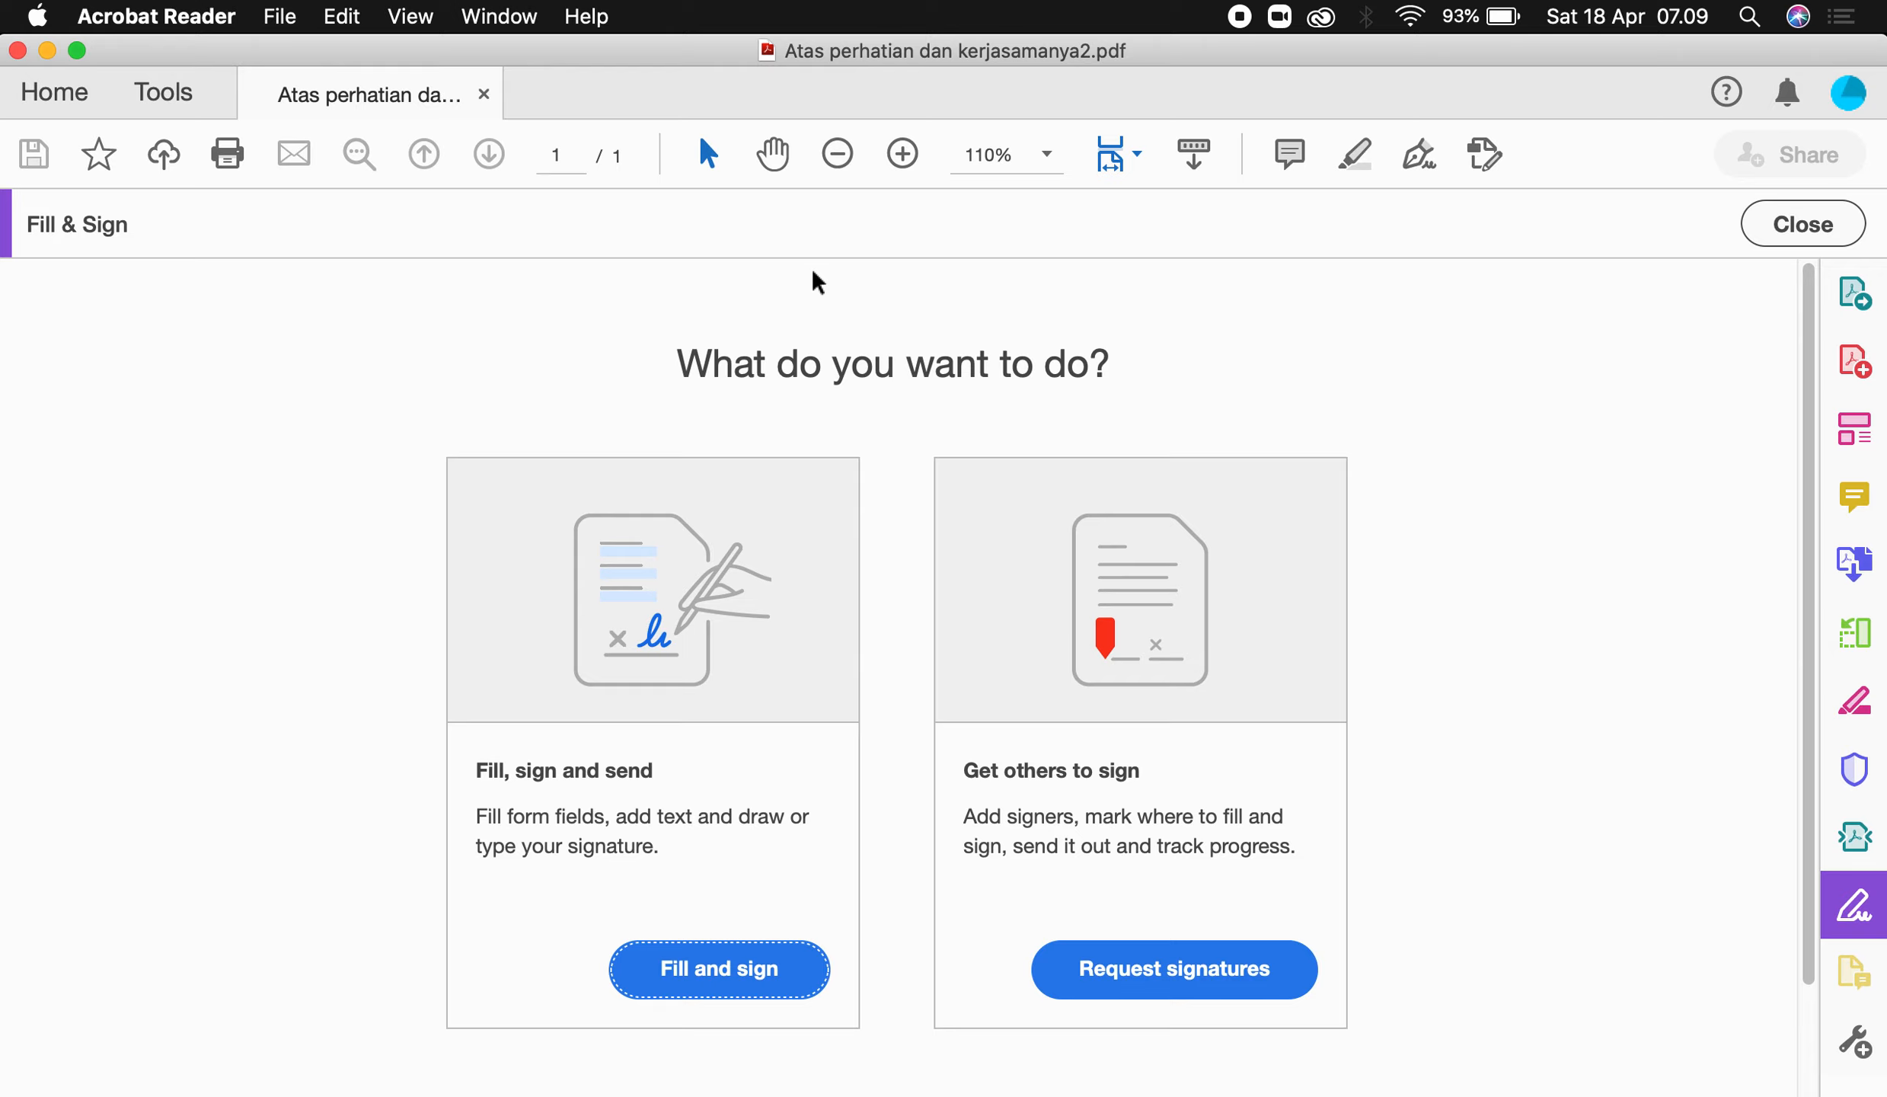
# Delete the previously saved signature from the Sign menu and start adding a new one.
pyautogui.click(677, 978)
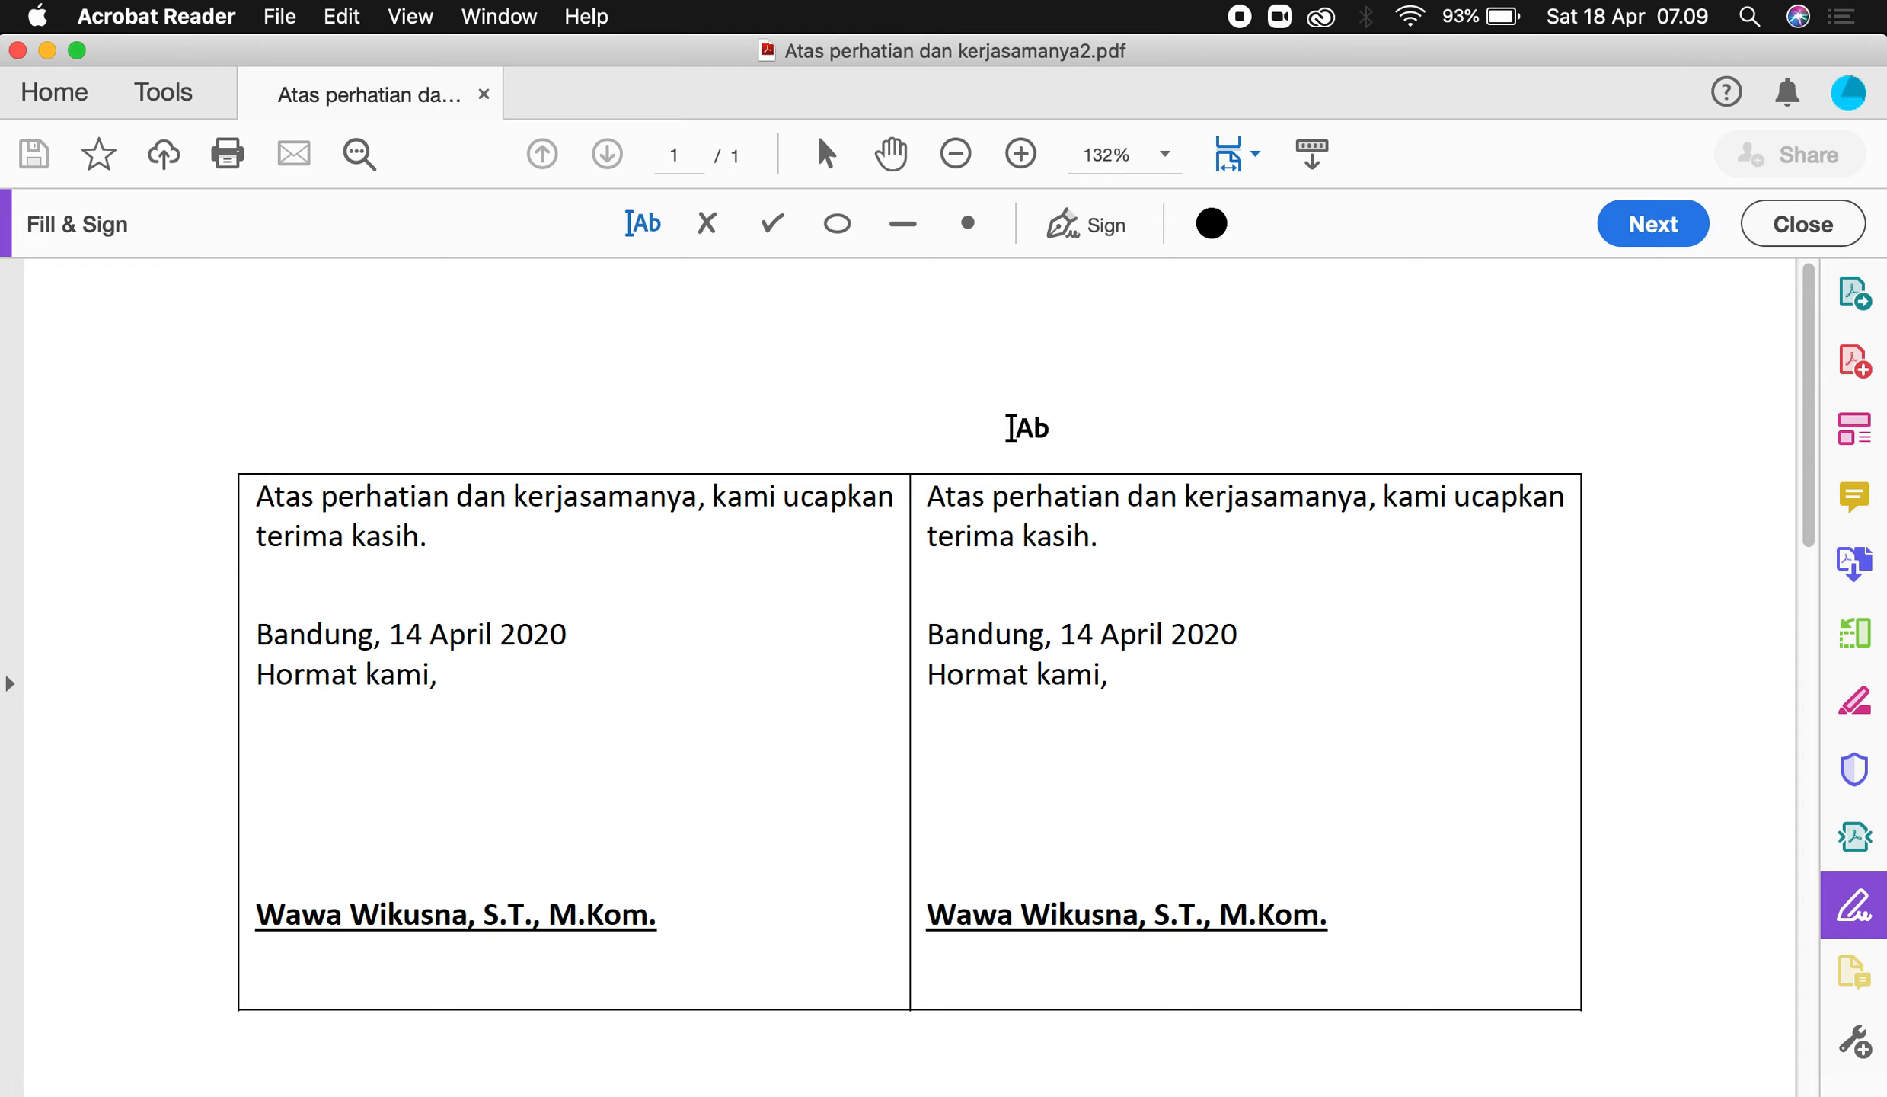
pyautogui.click(1084, 241)
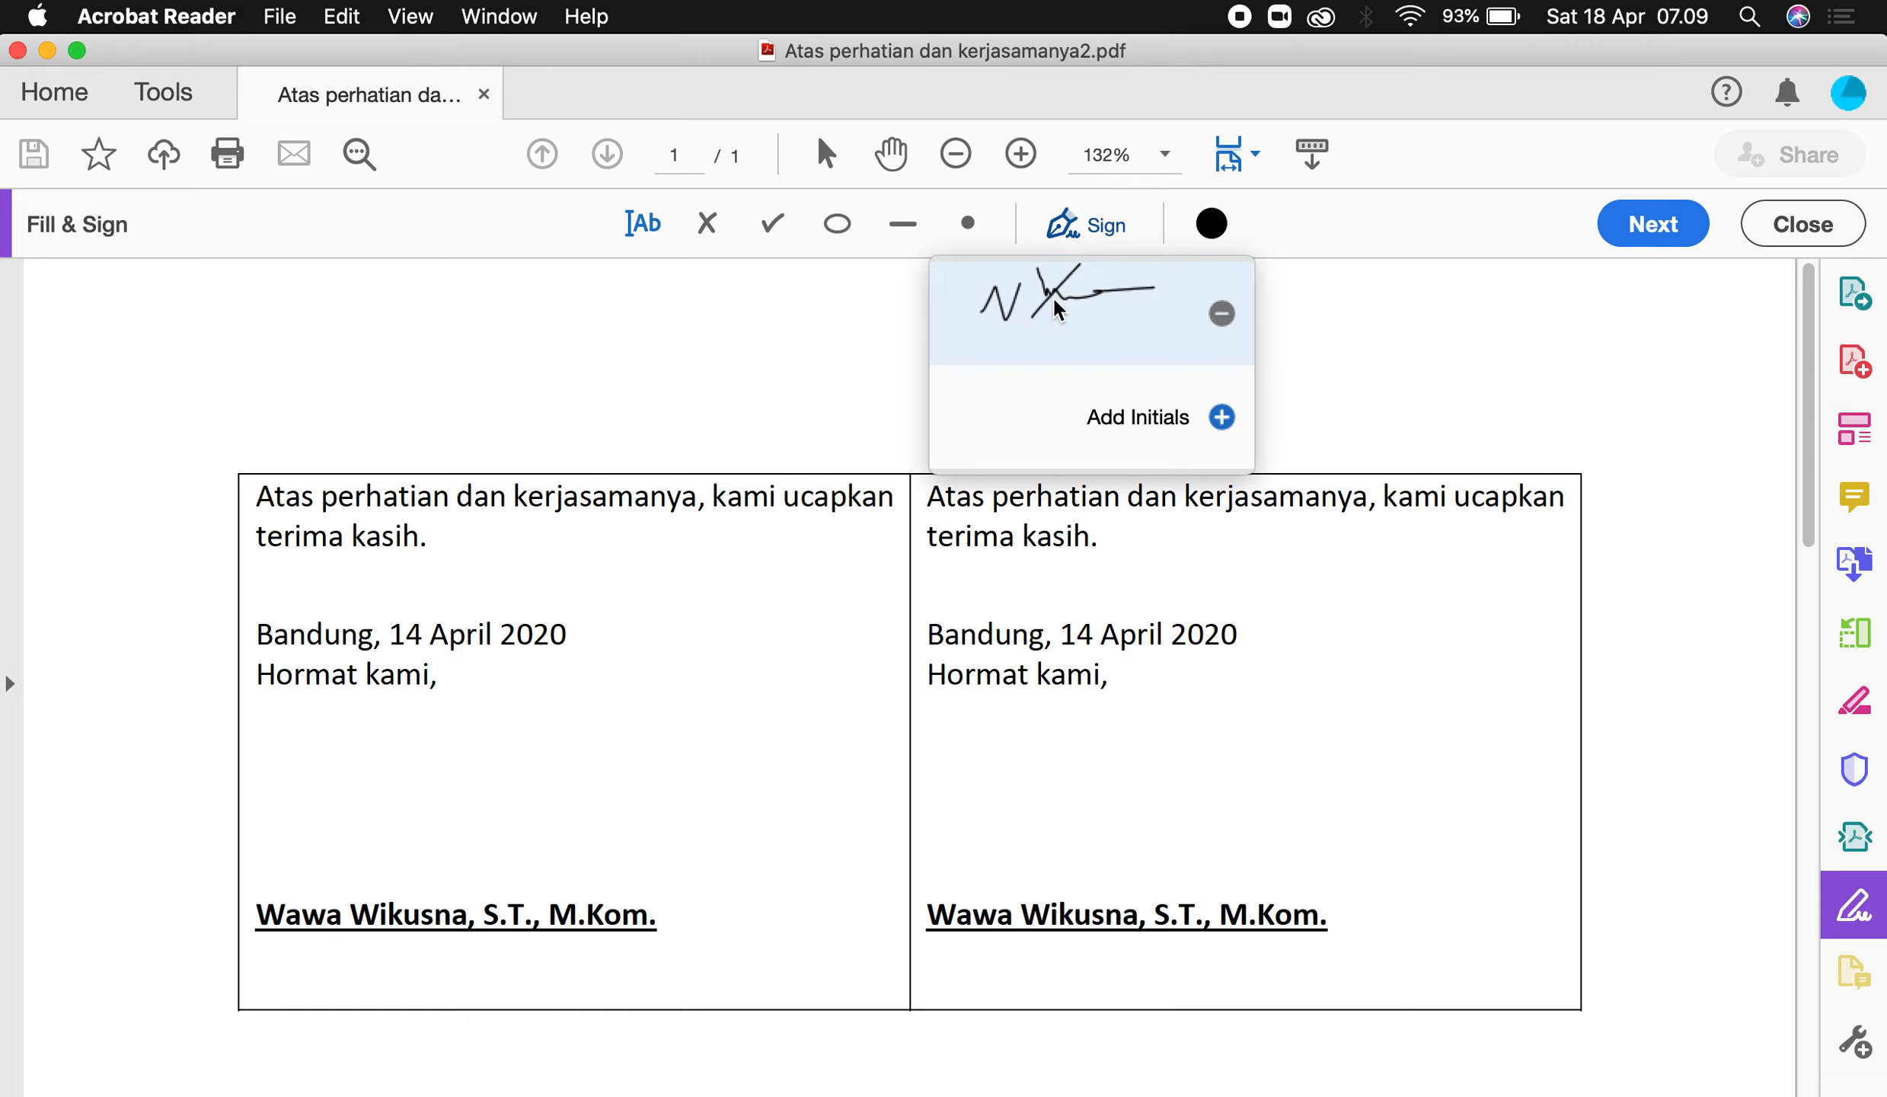
pyautogui.click(1223, 316)
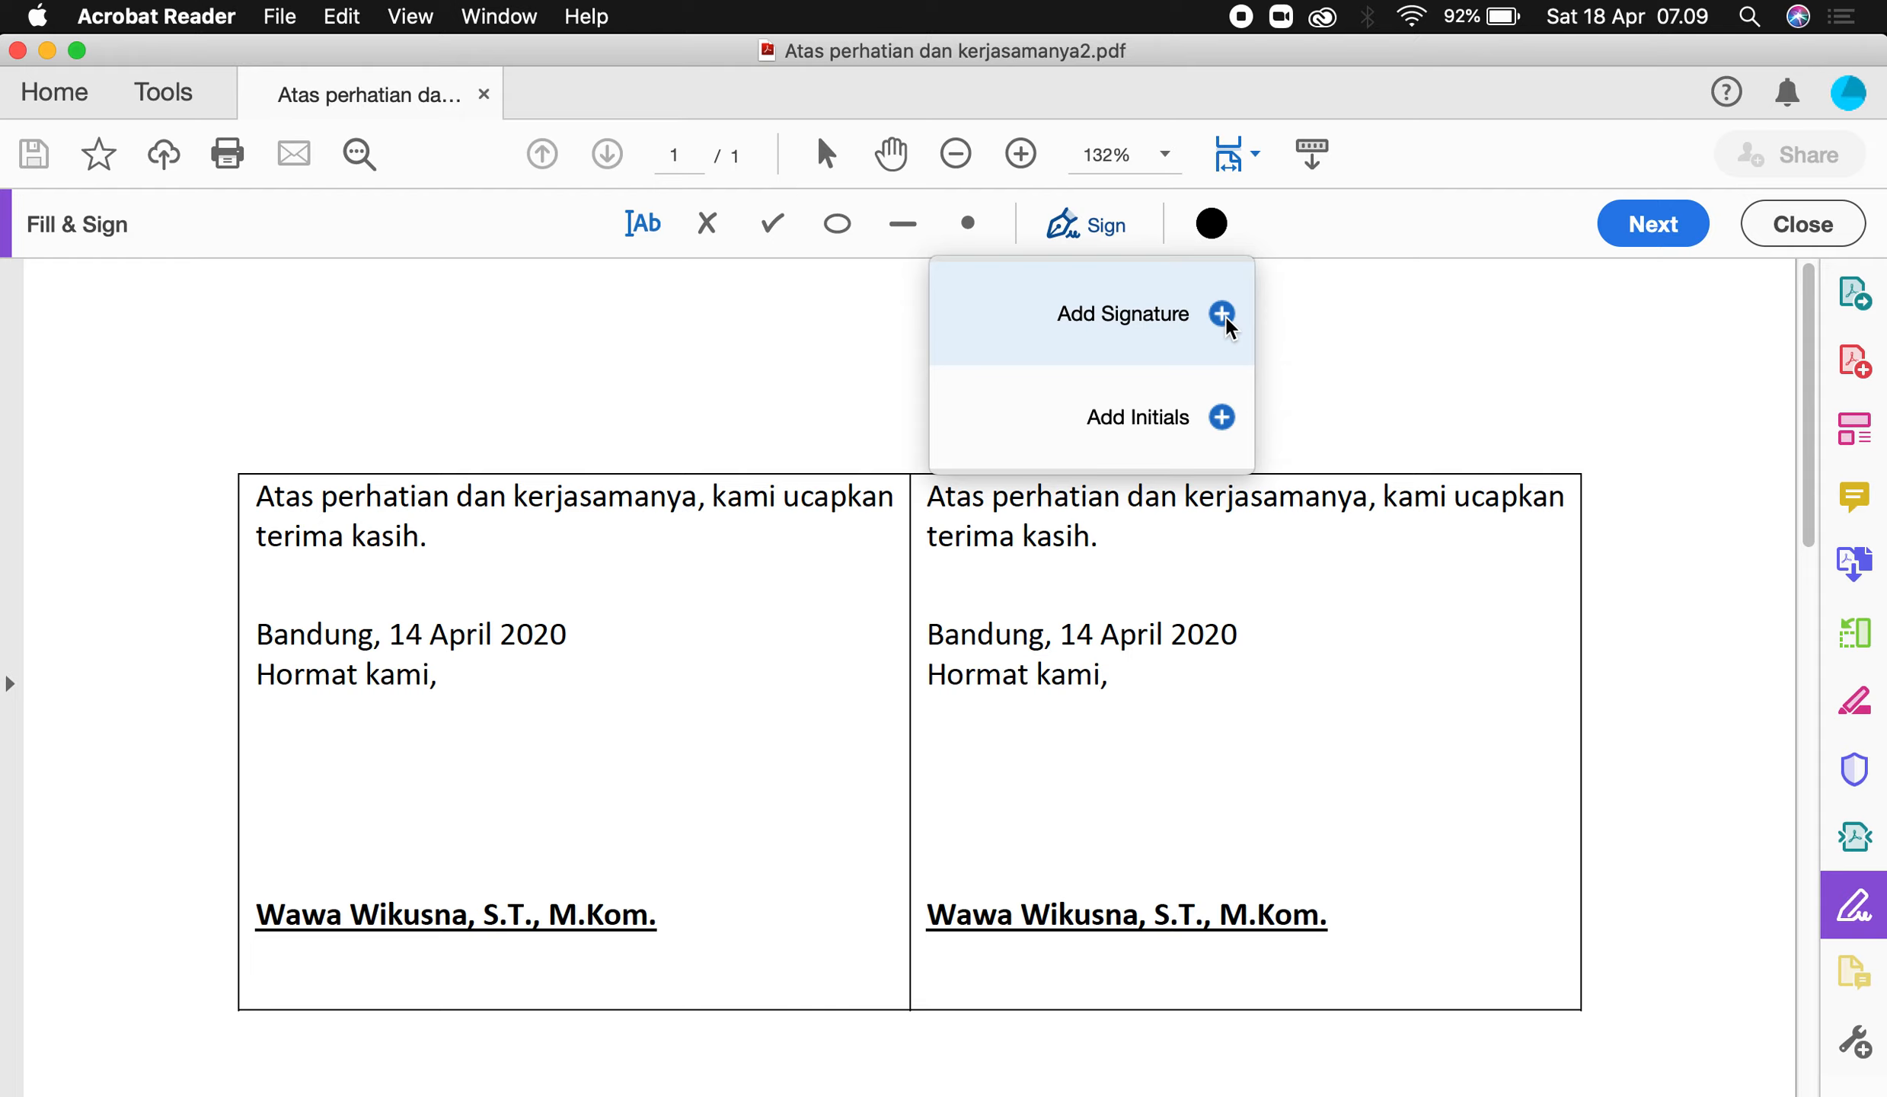
pyautogui.click(1223, 315)
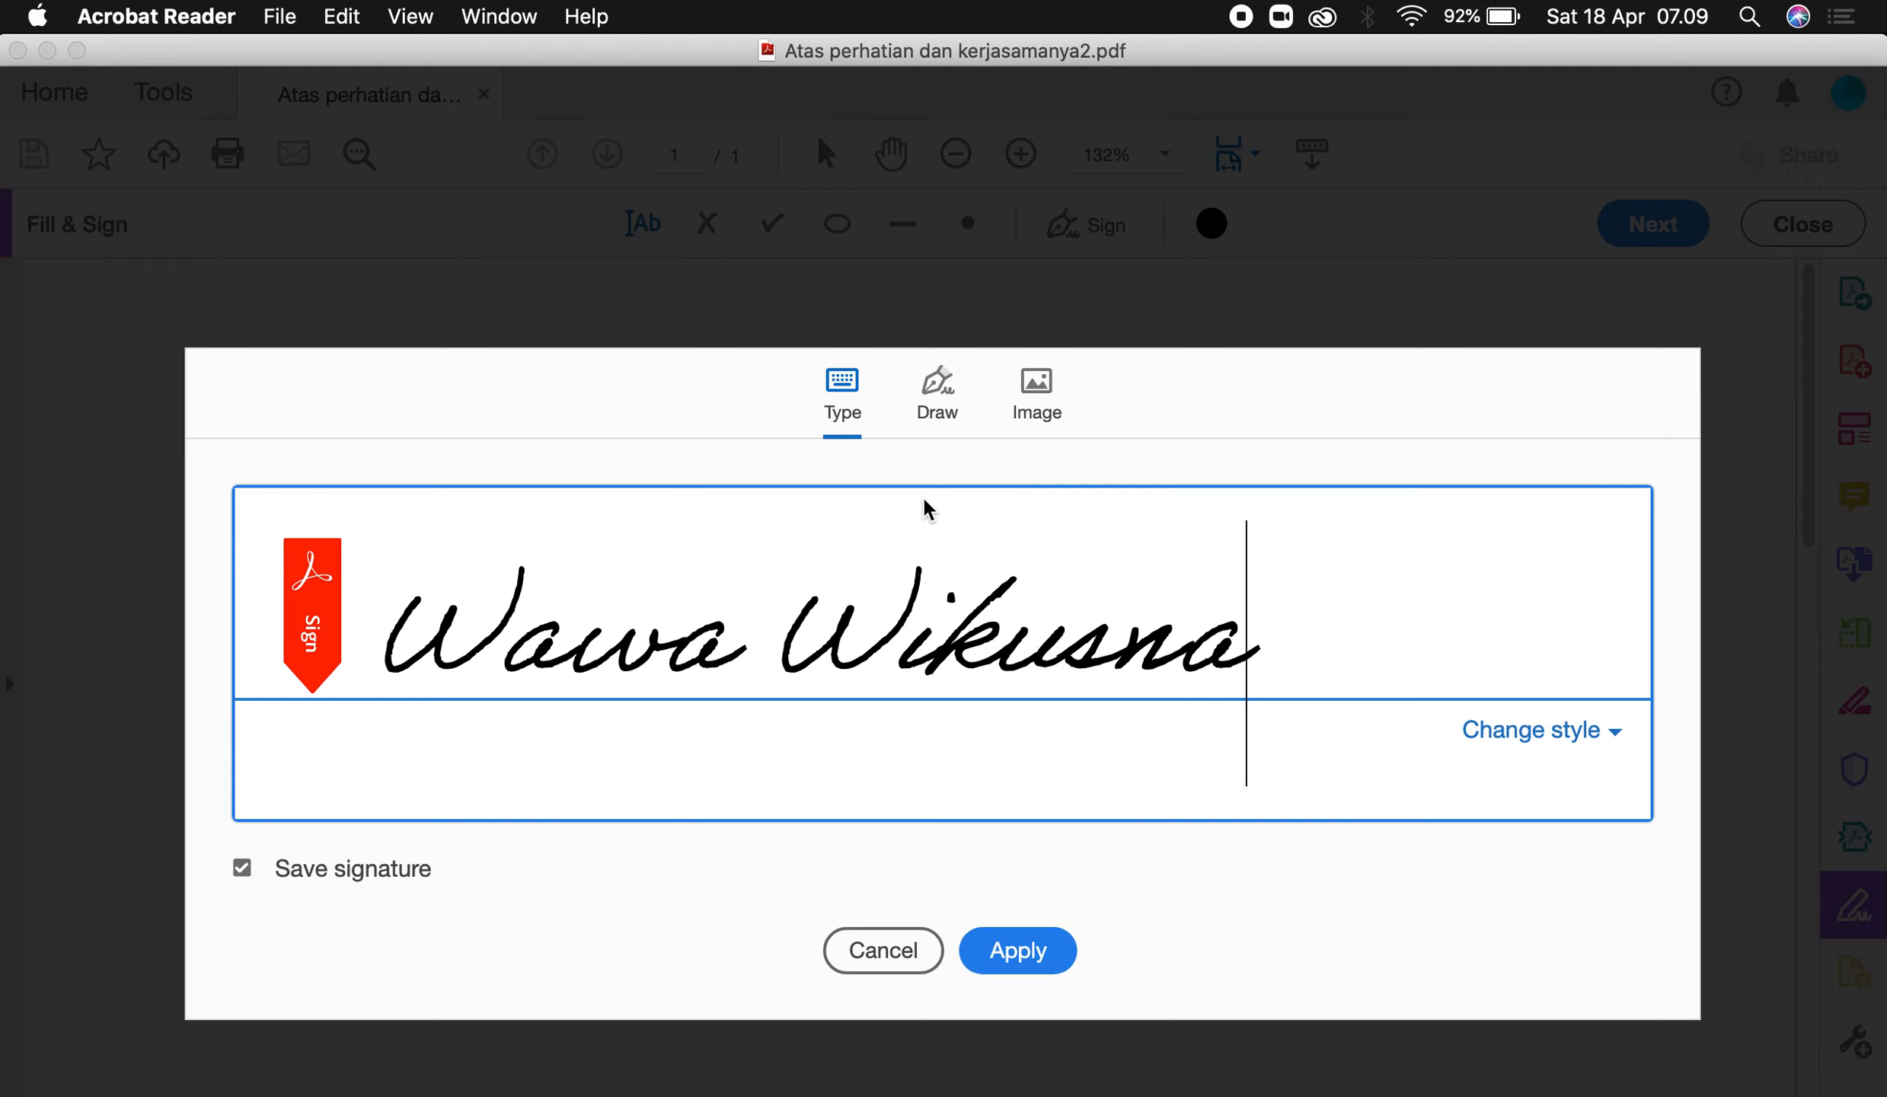
# Draw a cursive signature by hand and place it above the printed name in the left column.
pyautogui.press('BackSpace')
pyautogui.press('BackSpace')
pyautogui.press('BackSpace')
pyautogui.press('BackSpace')
pyautogui.press('BackSpace')
pyautogui.press('BackSpace')
pyautogui.press('BackSpace')
pyautogui.press('BackSpace')
pyautogui.press('BackSpace')
pyautogui.press('BackSpace')
pyautogui.press('BackSpace')
pyautogui.press('BackSpace')
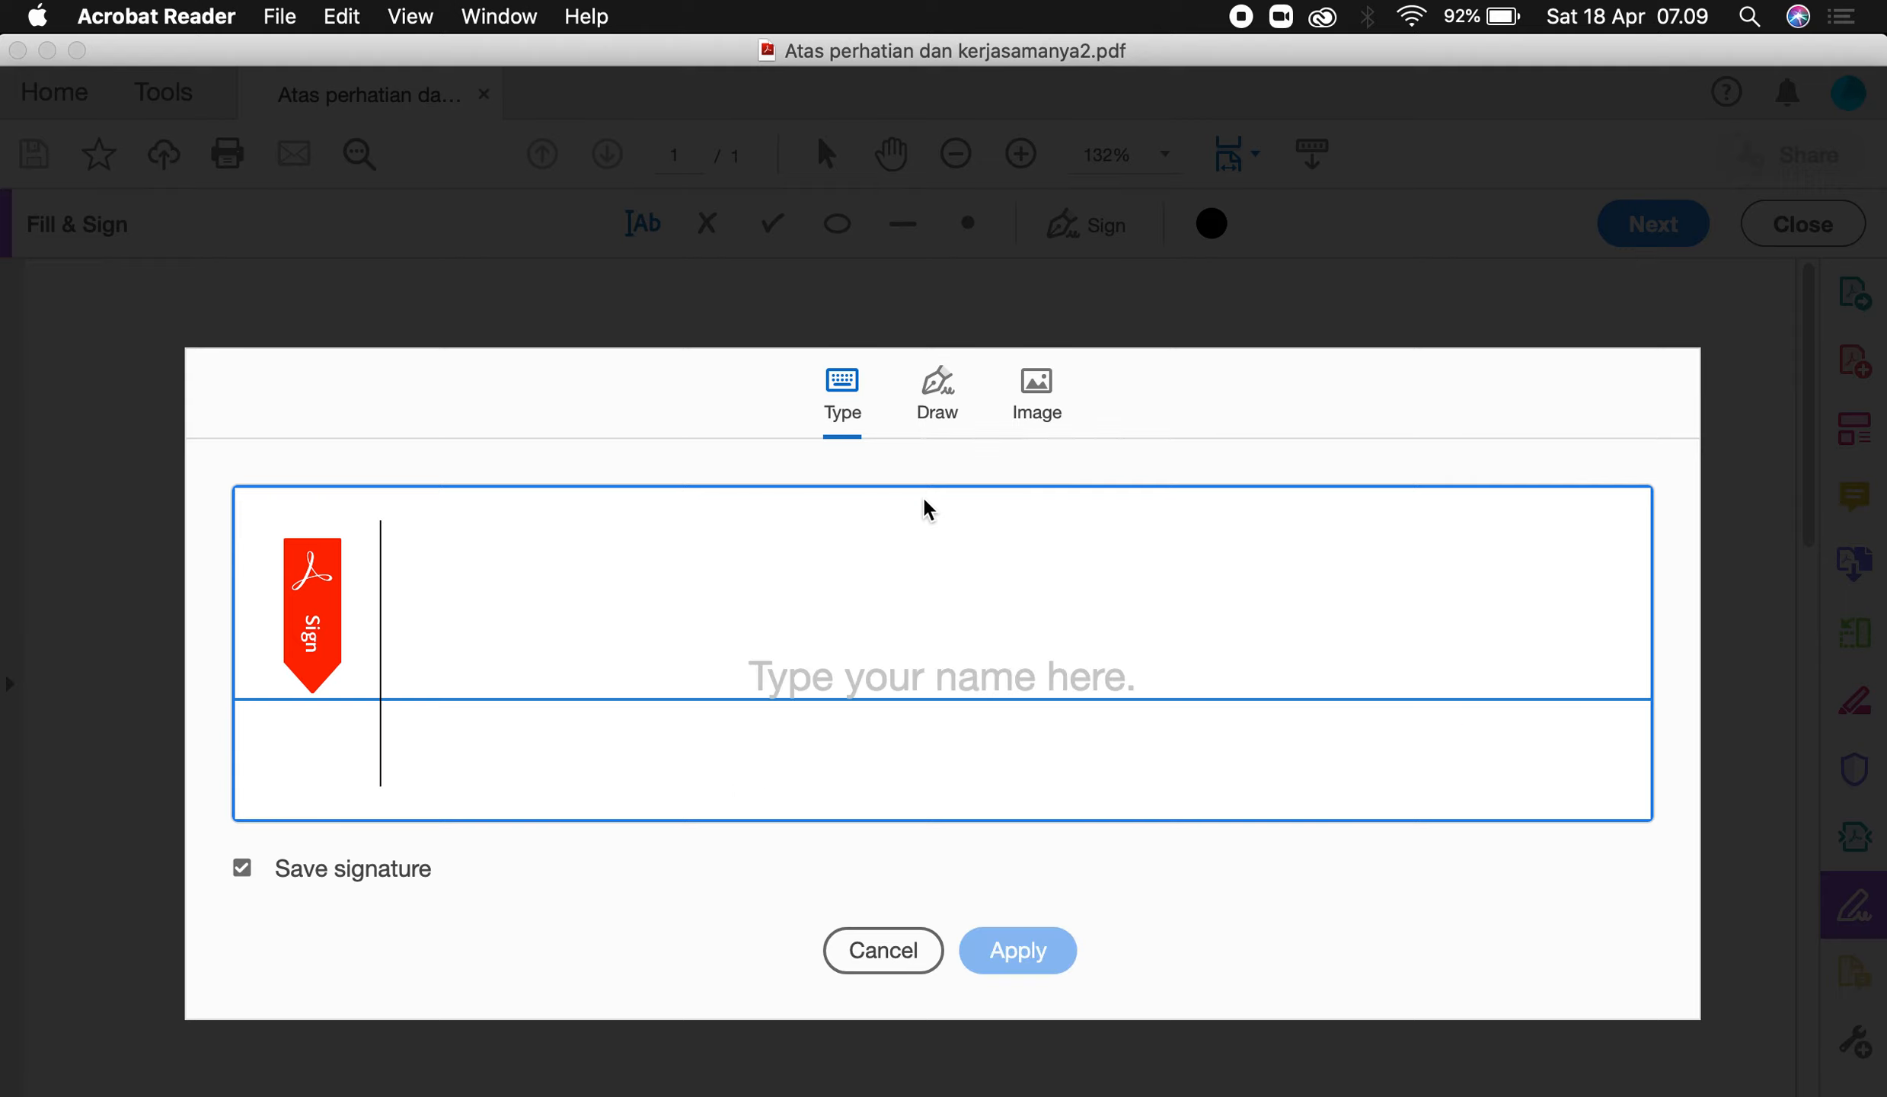
pyautogui.click(926, 399)
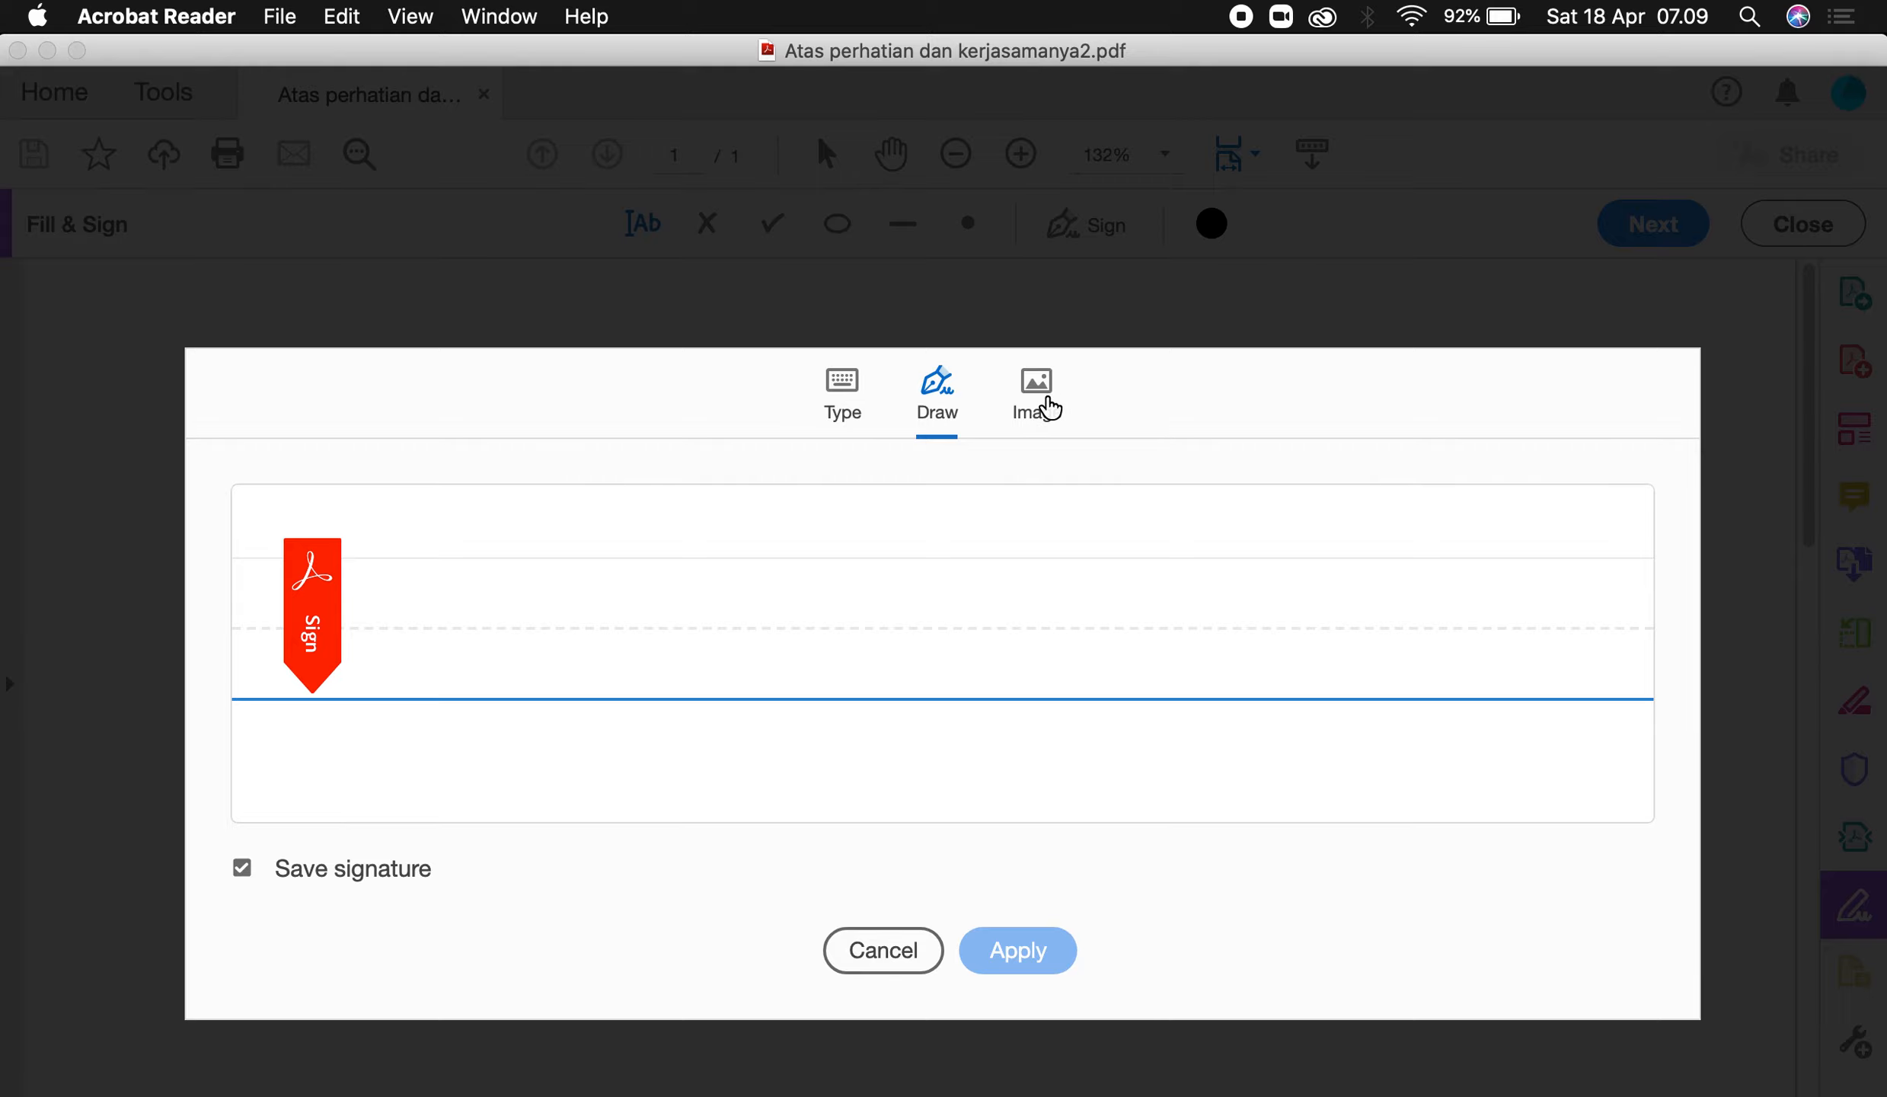
pyautogui.click(1048, 408)
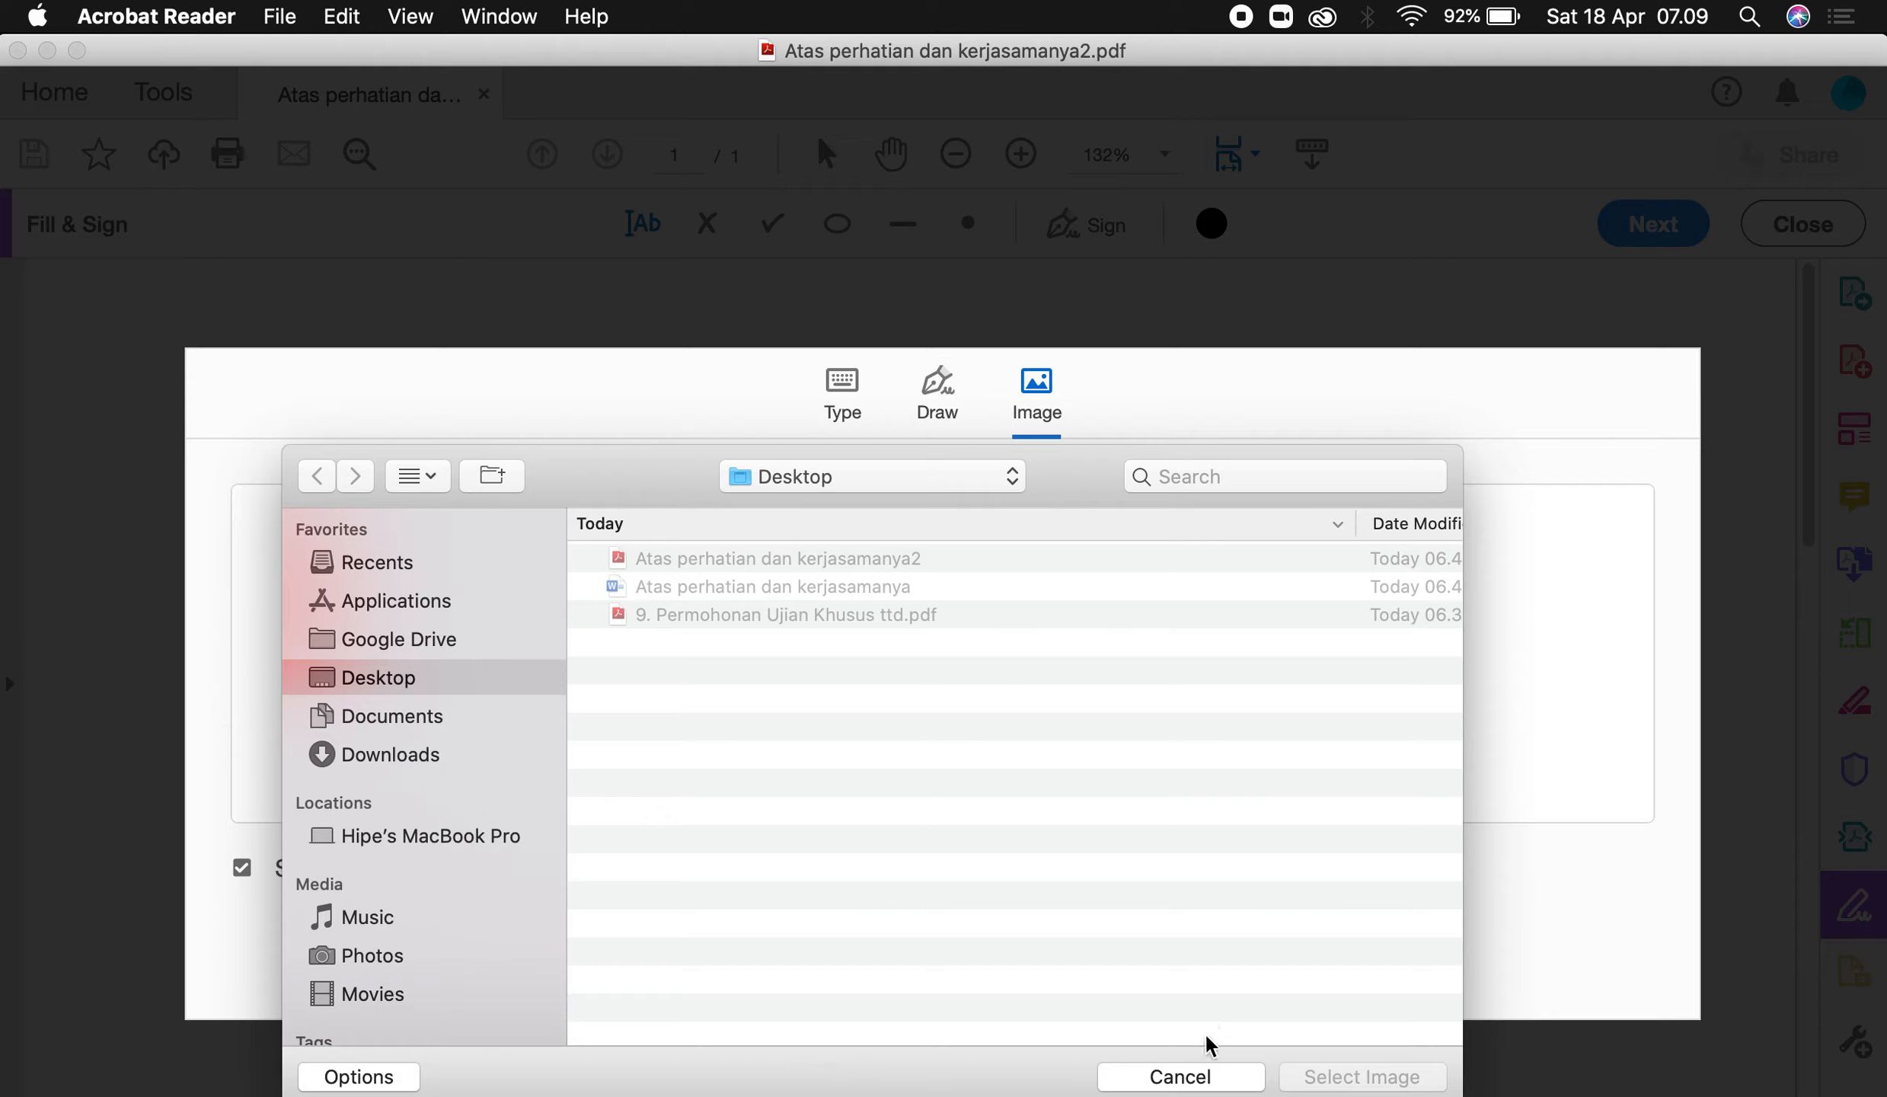
pyautogui.click(1199, 1077)
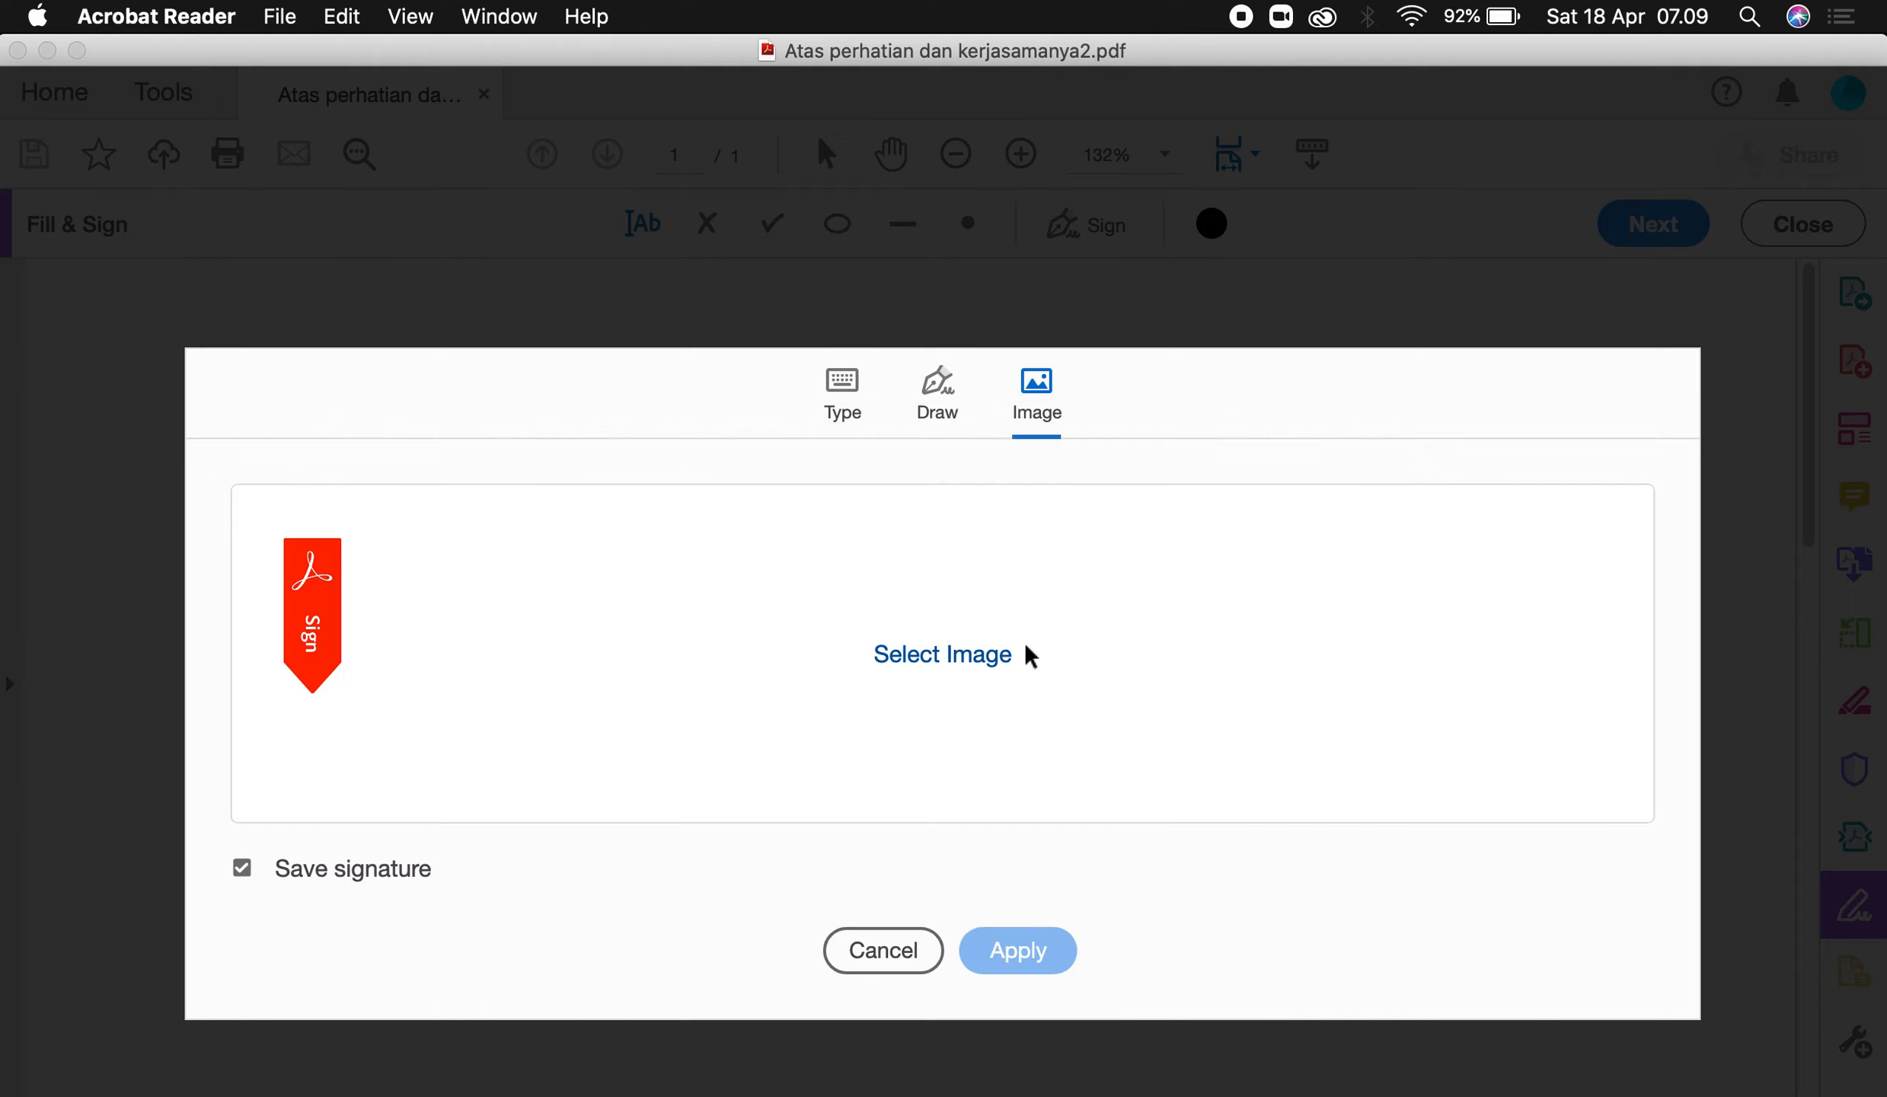
pyautogui.click(941, 399)
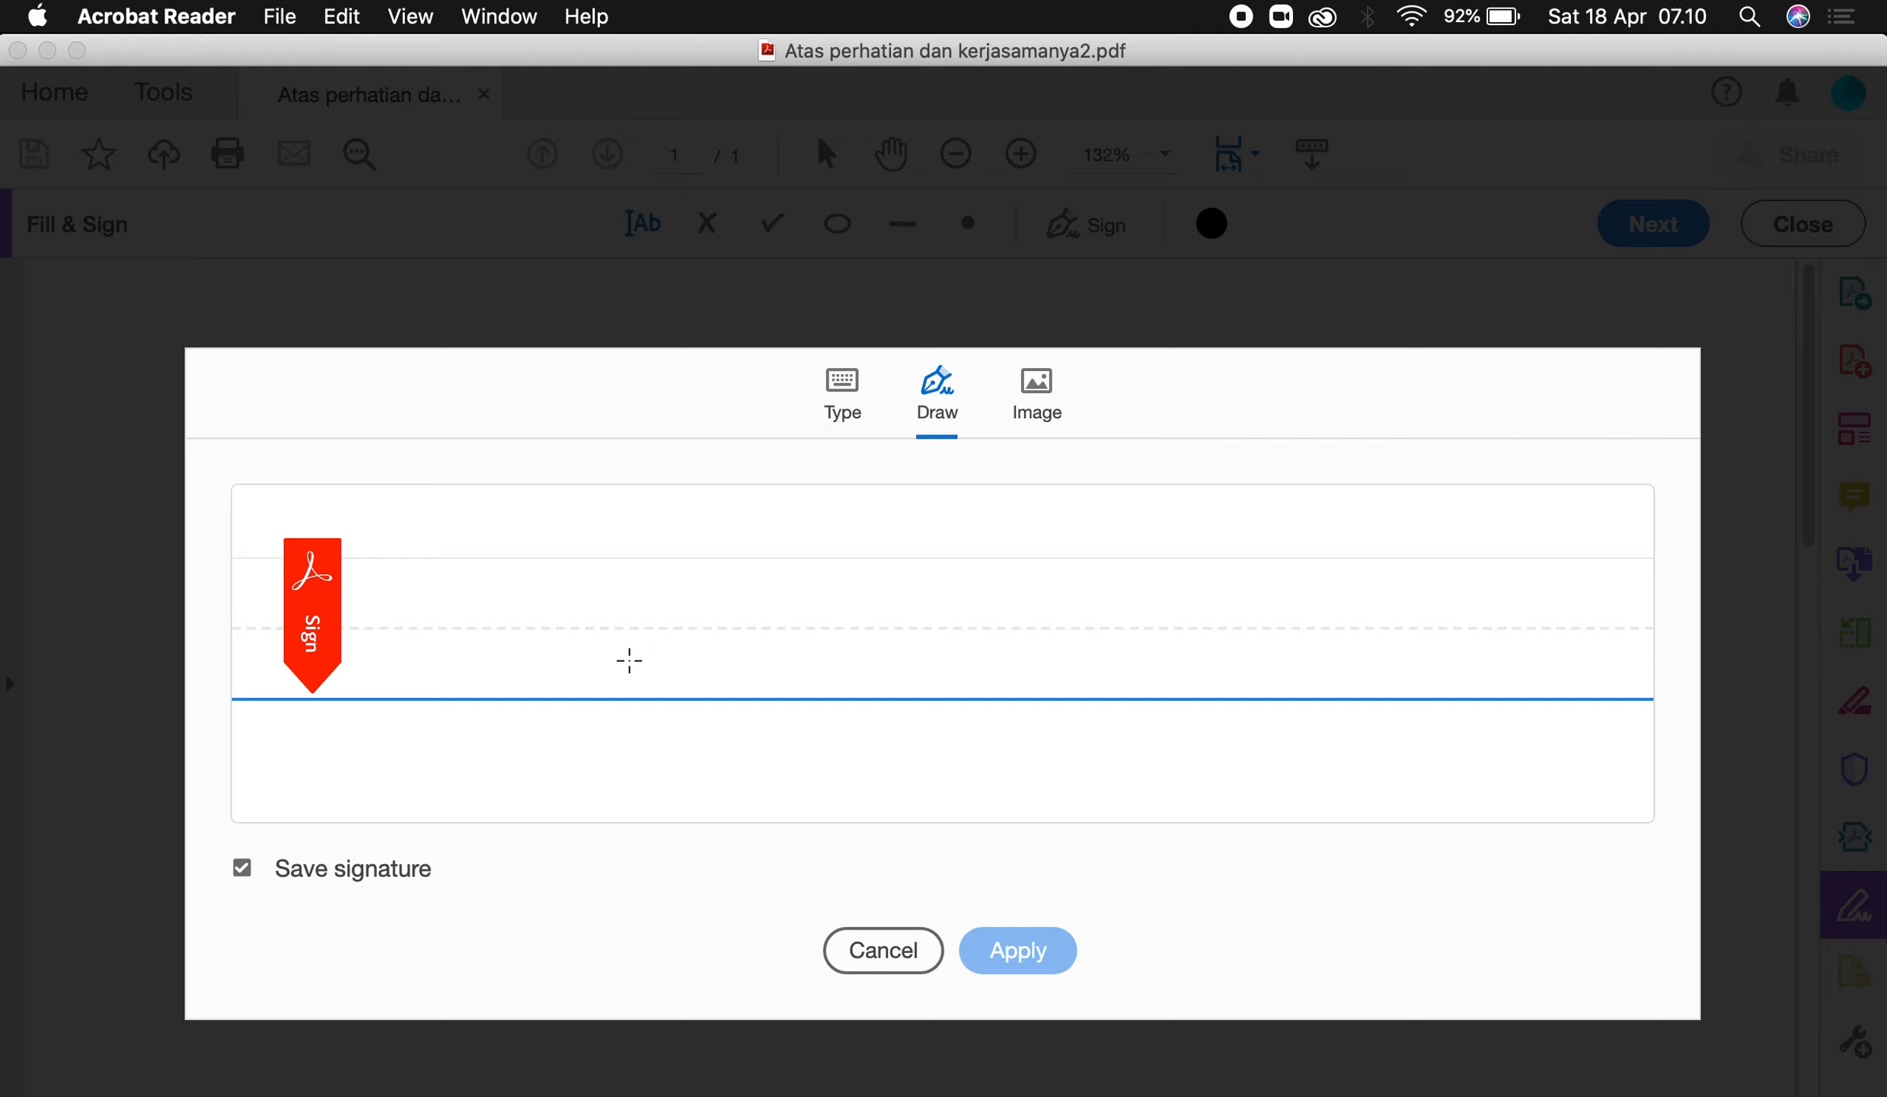
pyautogui.moveTo(629, 660)
pyautogui.mouseDown()
pyautogui.moveTo(707, 526)
pyautogui.moveTo(834, 488)
pyautogui.moveTo(871, 600)
pyautogui.moveTo(1200, 576)
pyautogui.mouseUp()
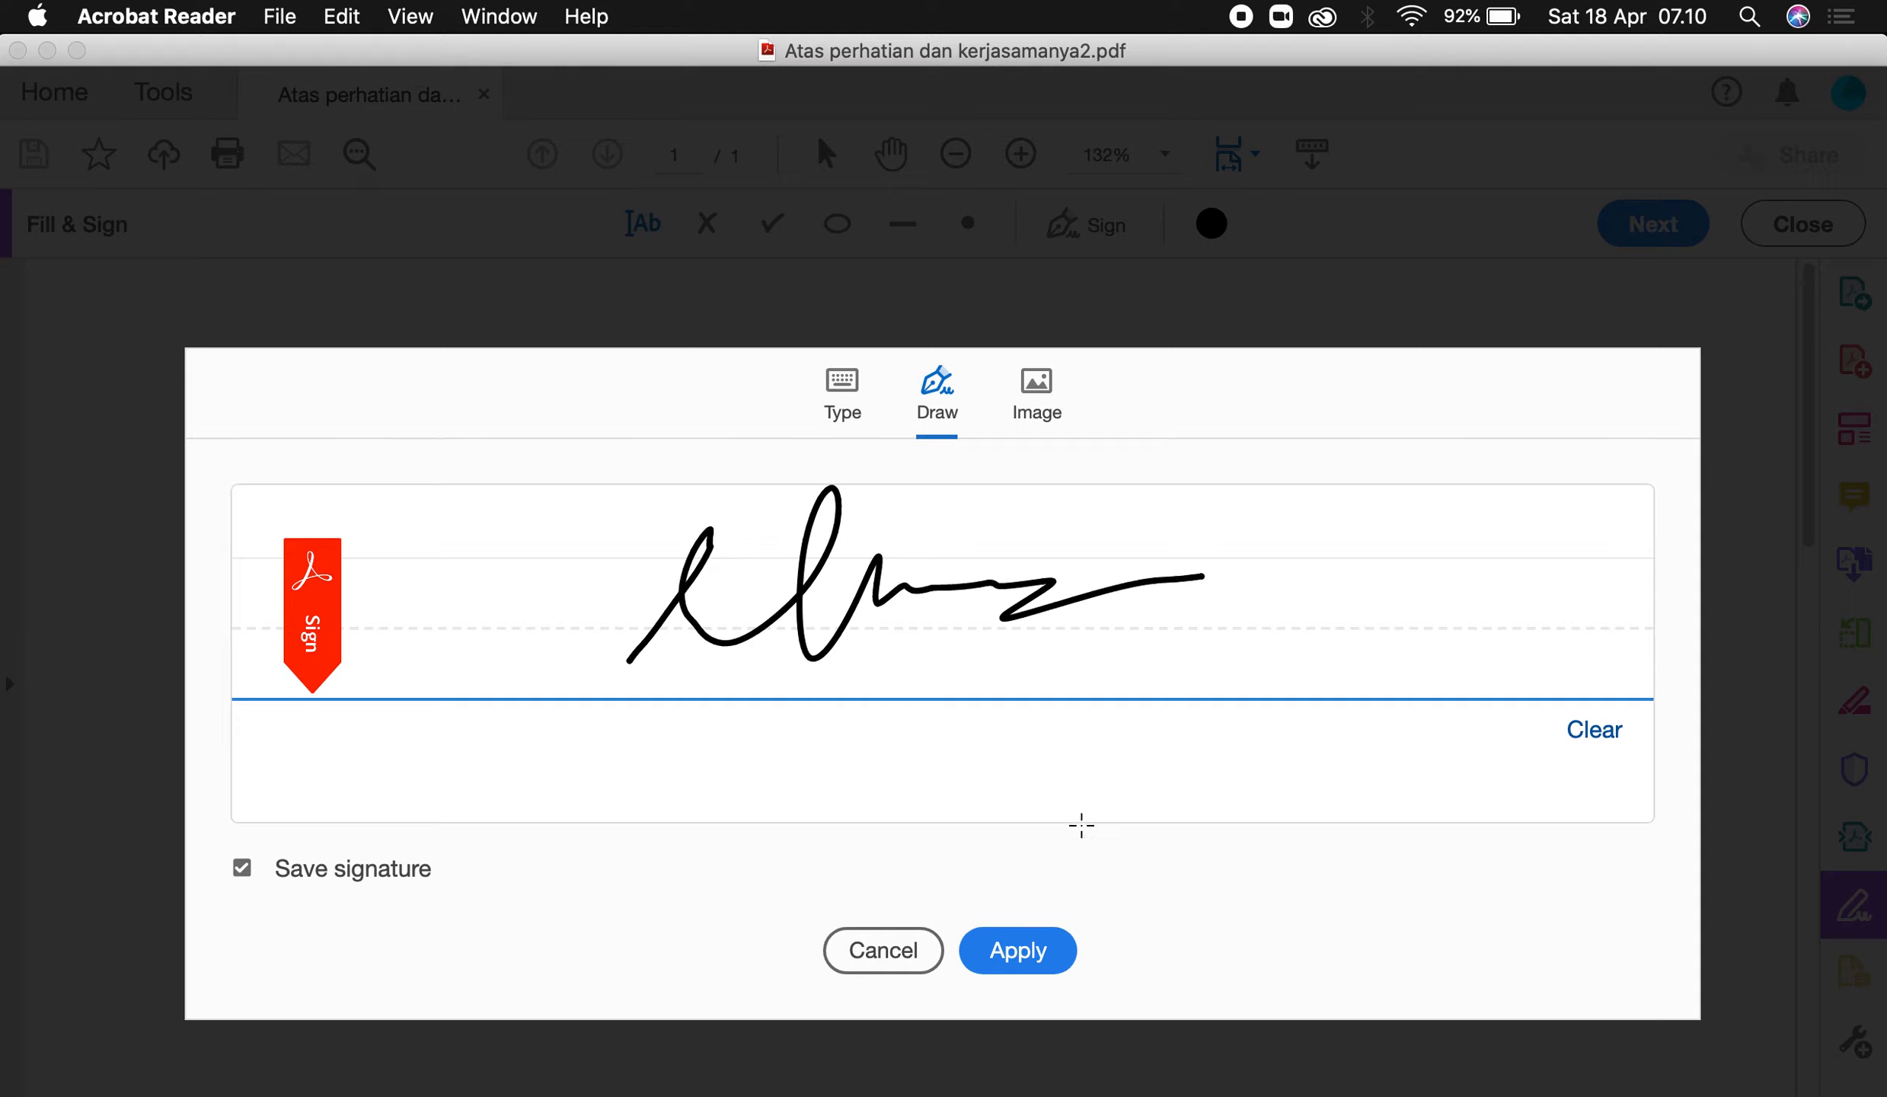
pyautogui.click(1026, 967)
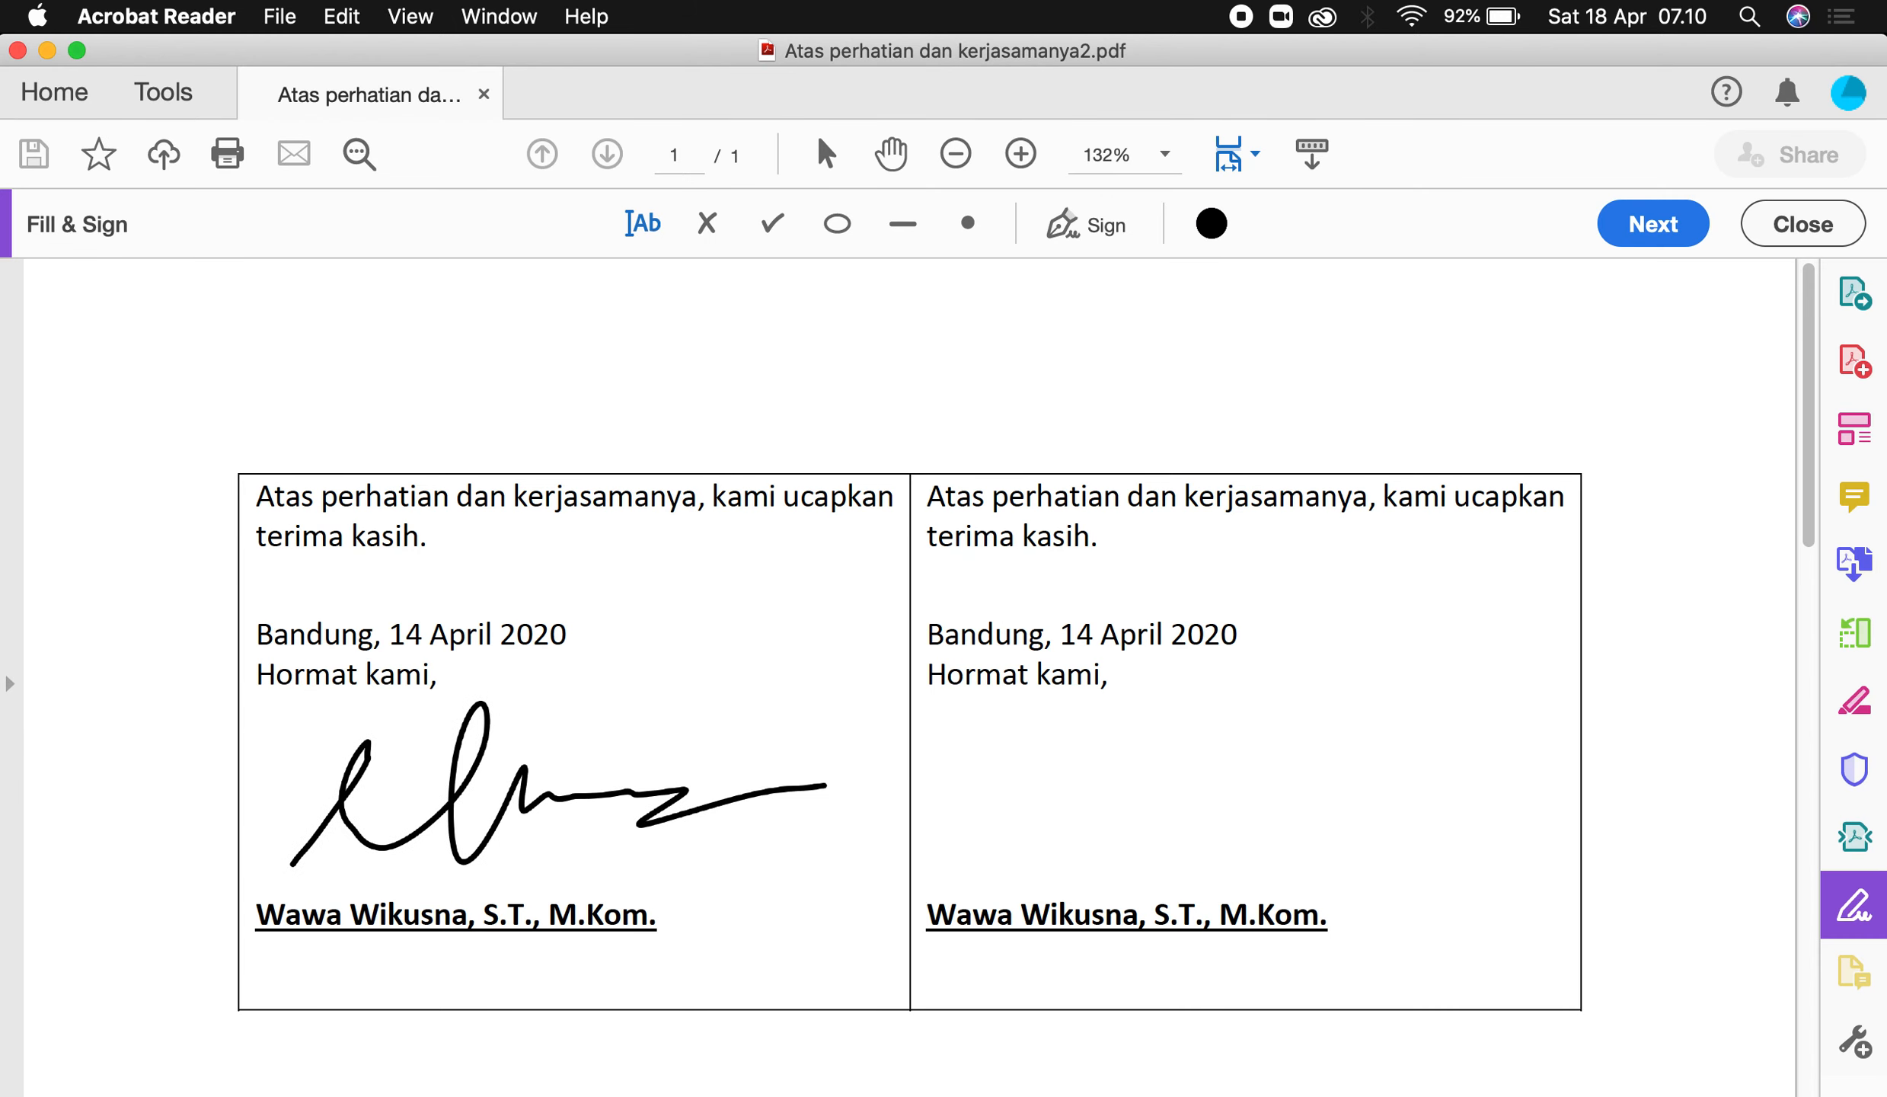
pyautogui.click(550, 856)
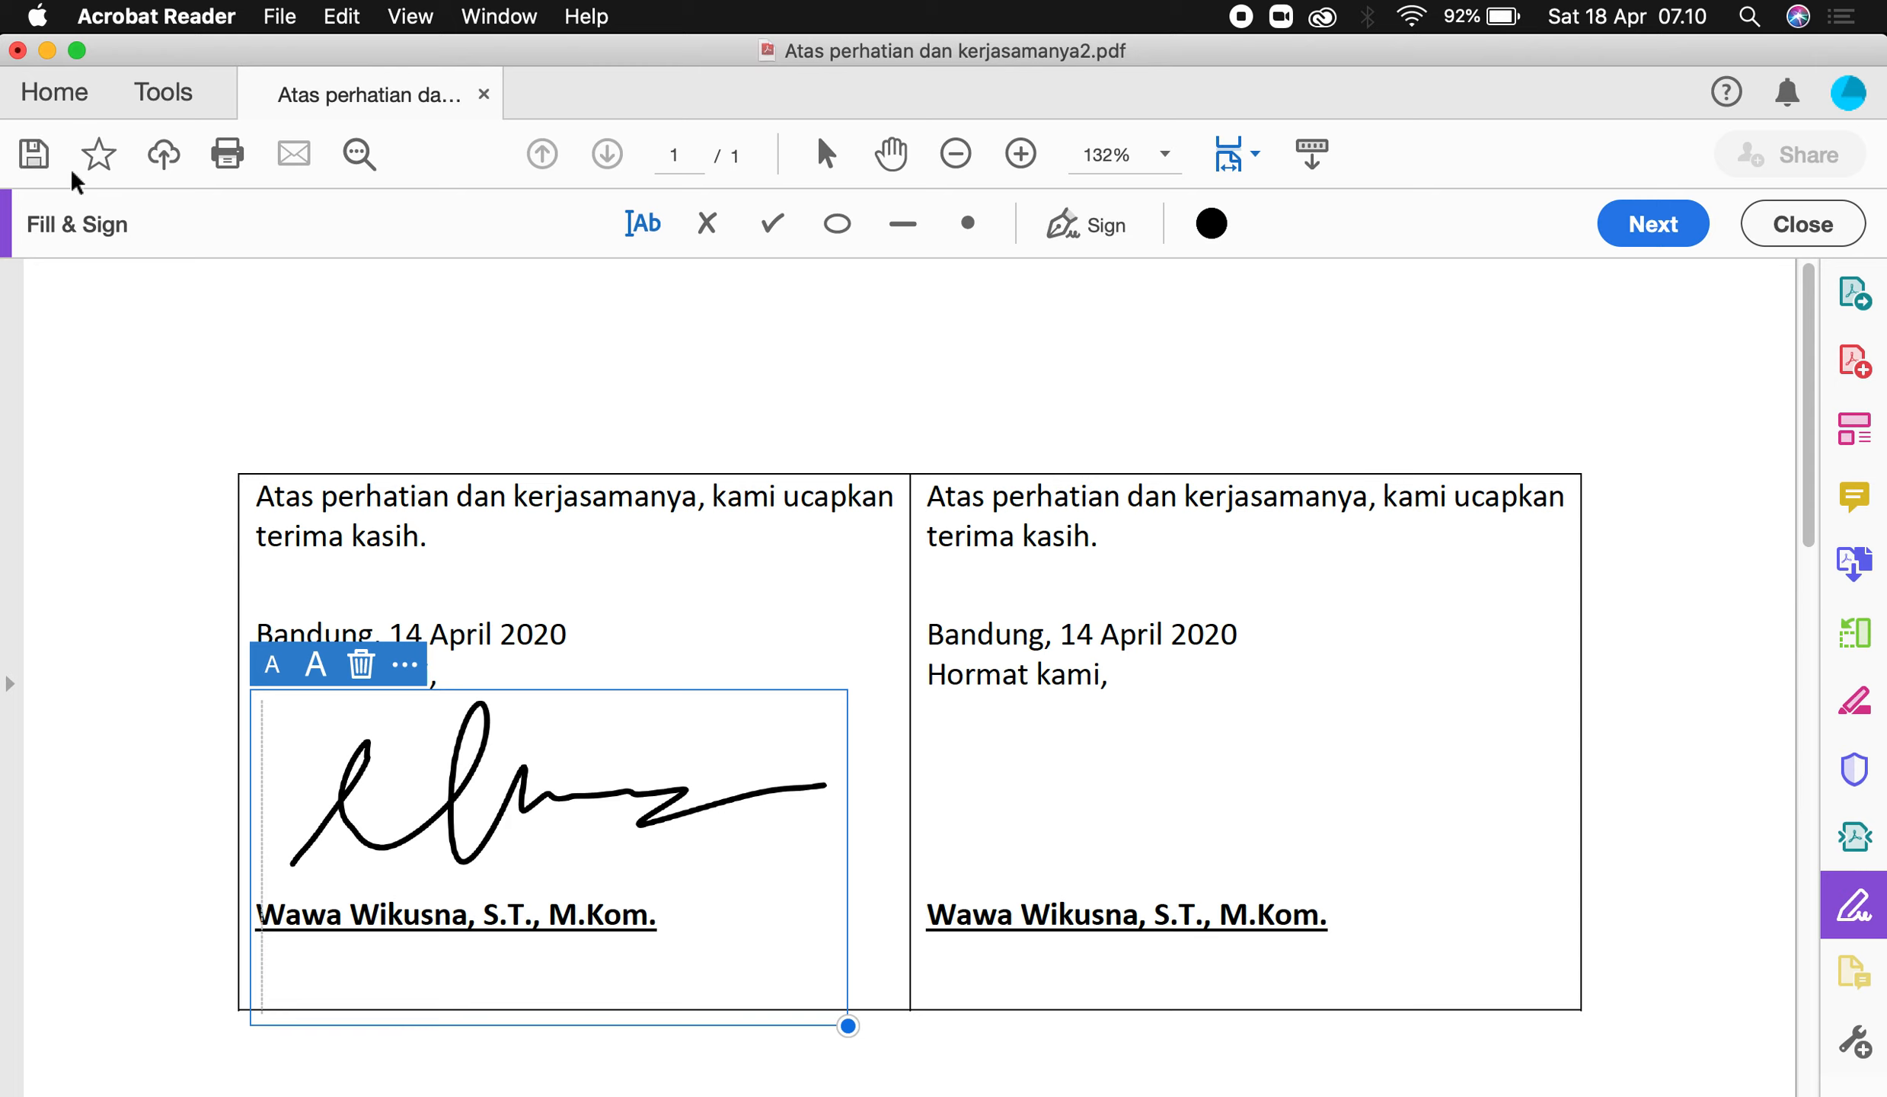
# Save the signed letter, then close its window, keeping the changes.
pyautogui.click(33, 155)
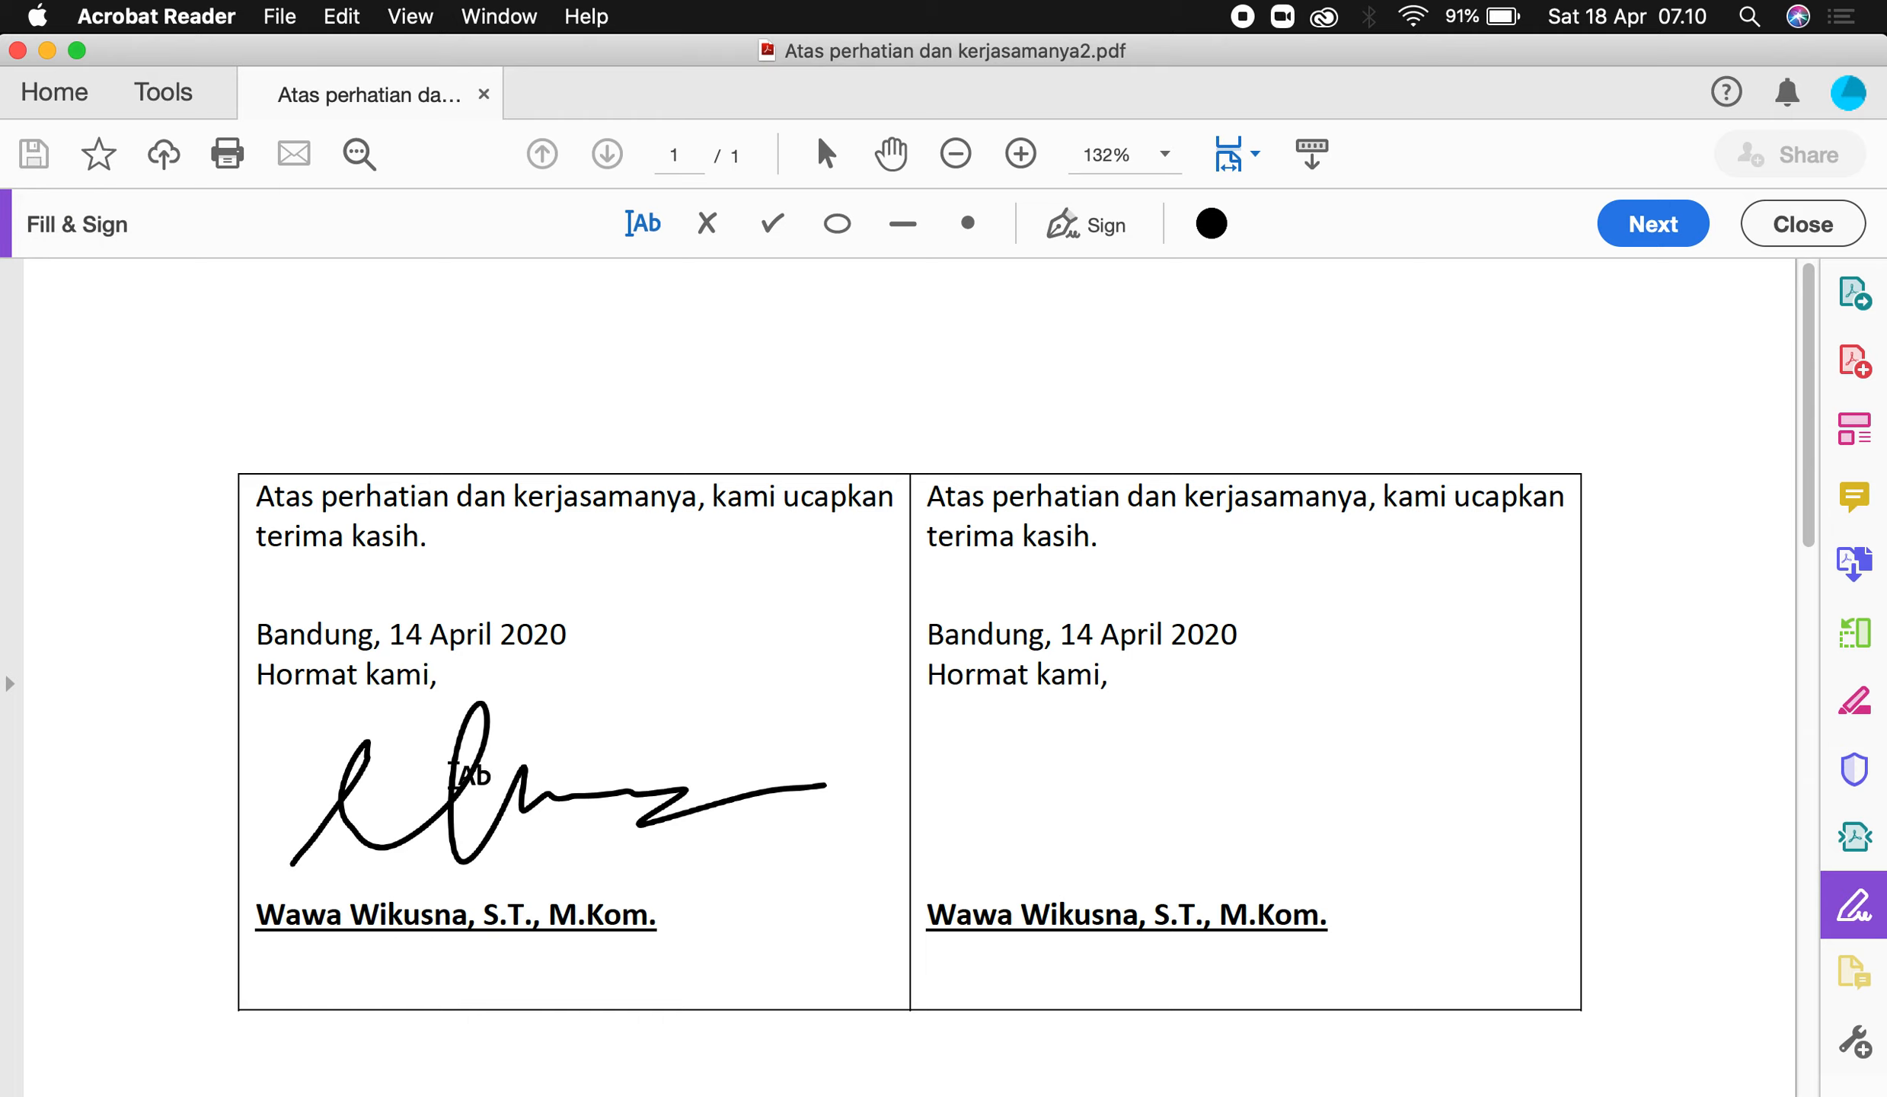
pyautogui.click(442, 732)
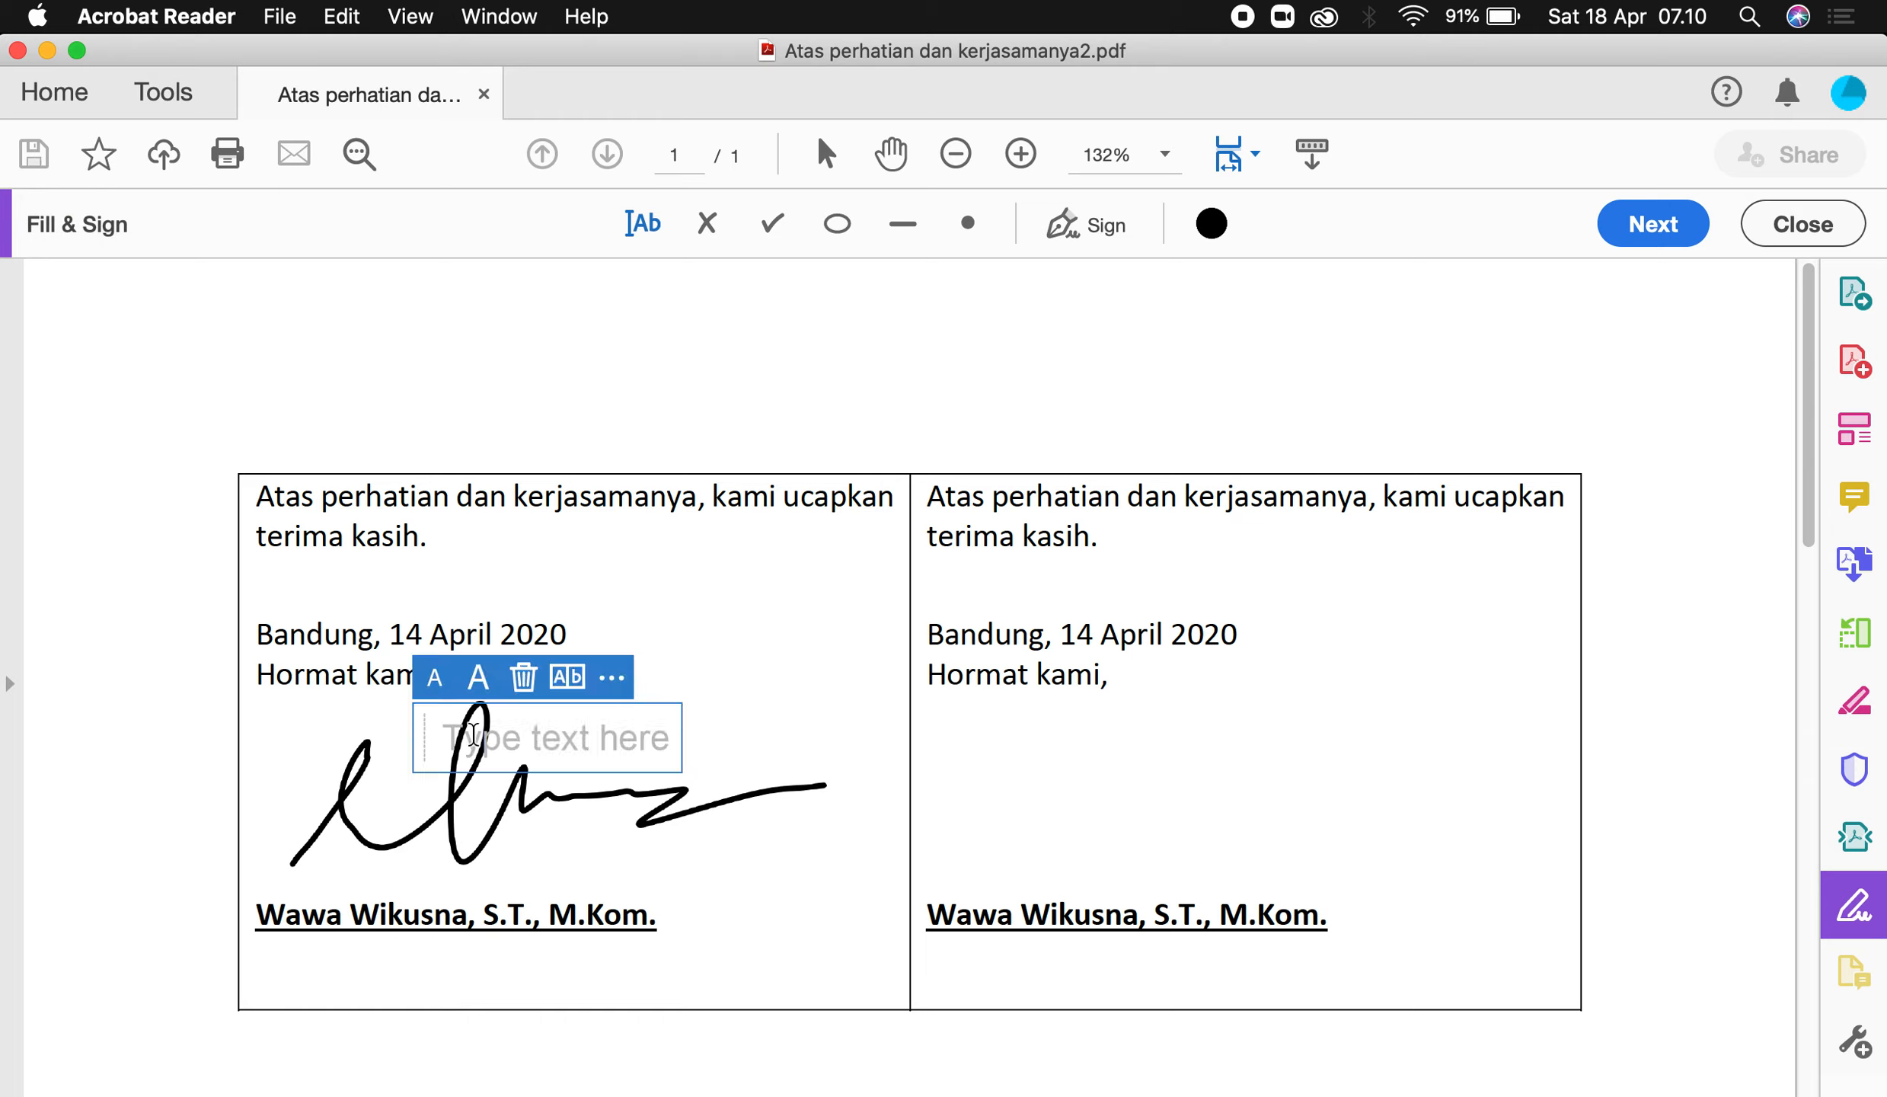
pyautogui.click(18, 50)
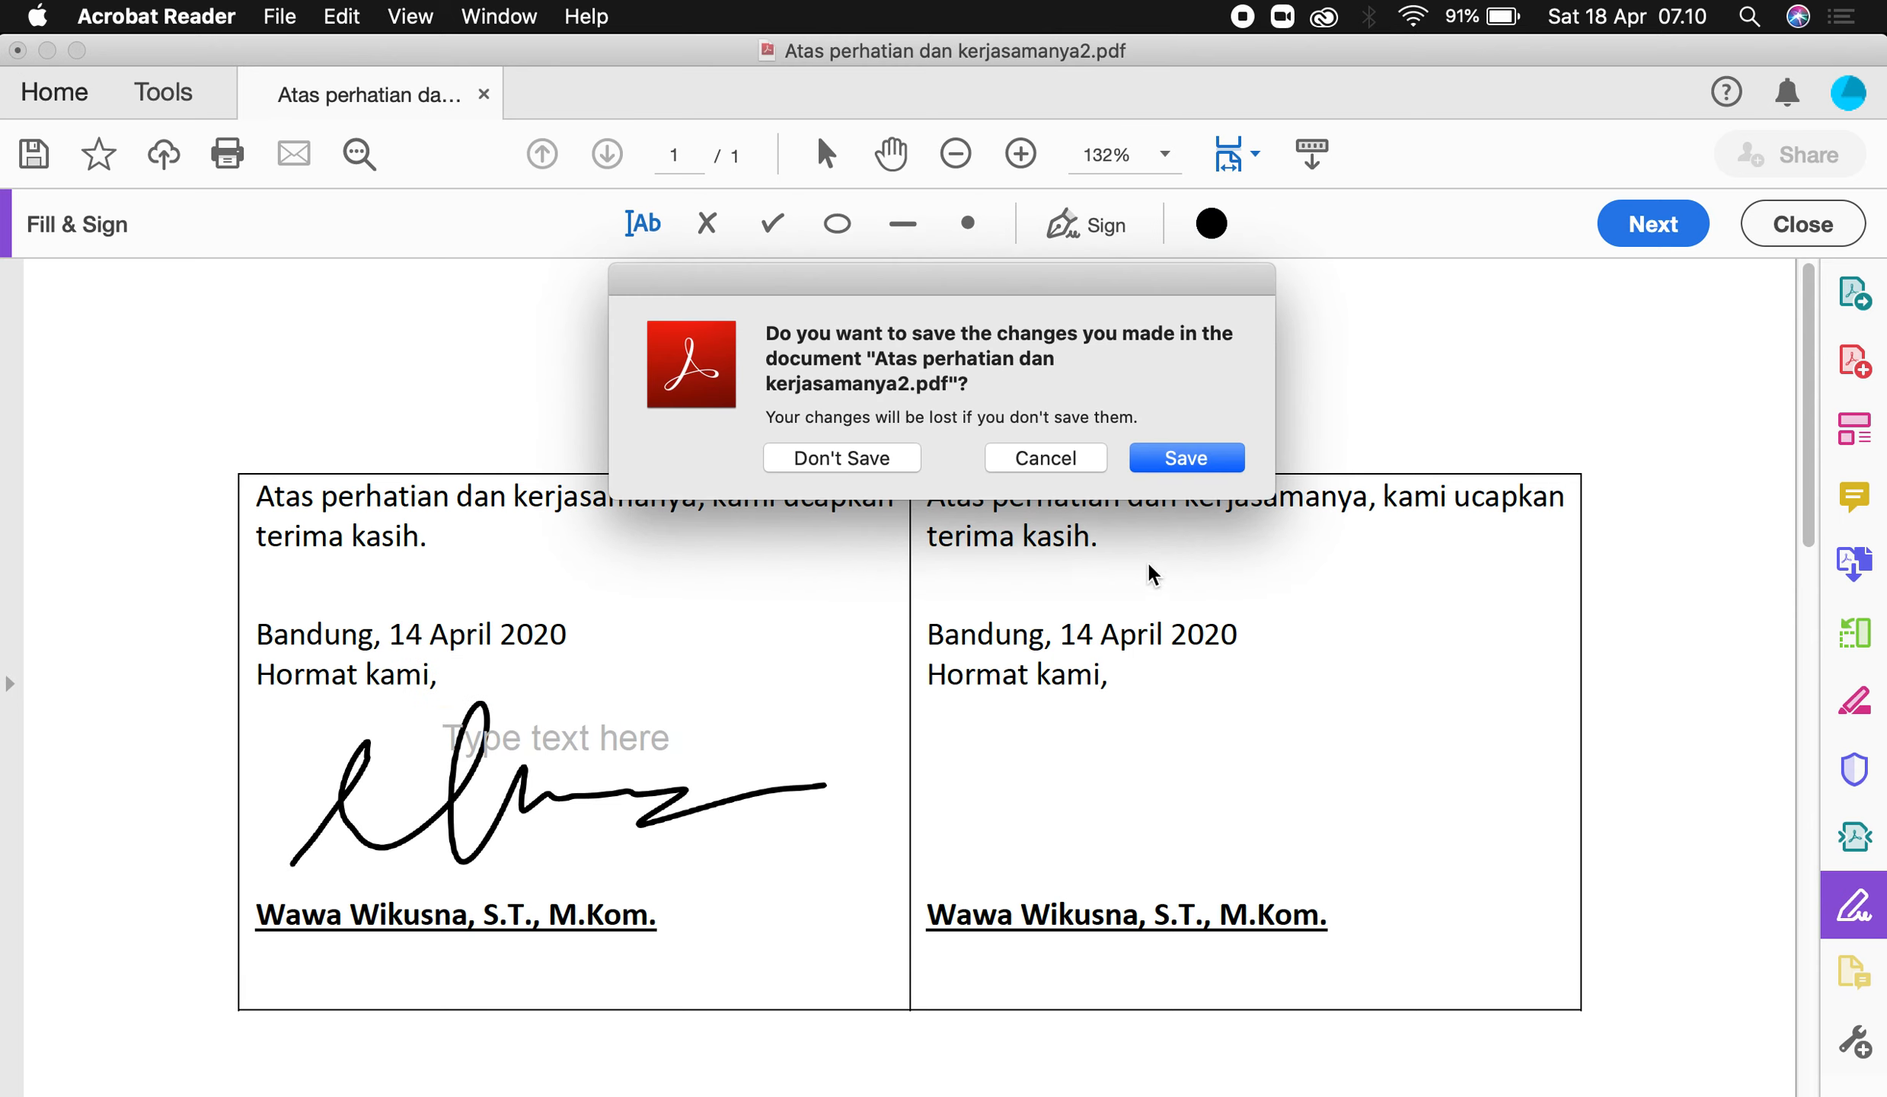
pyautogui.click(1170, 460)
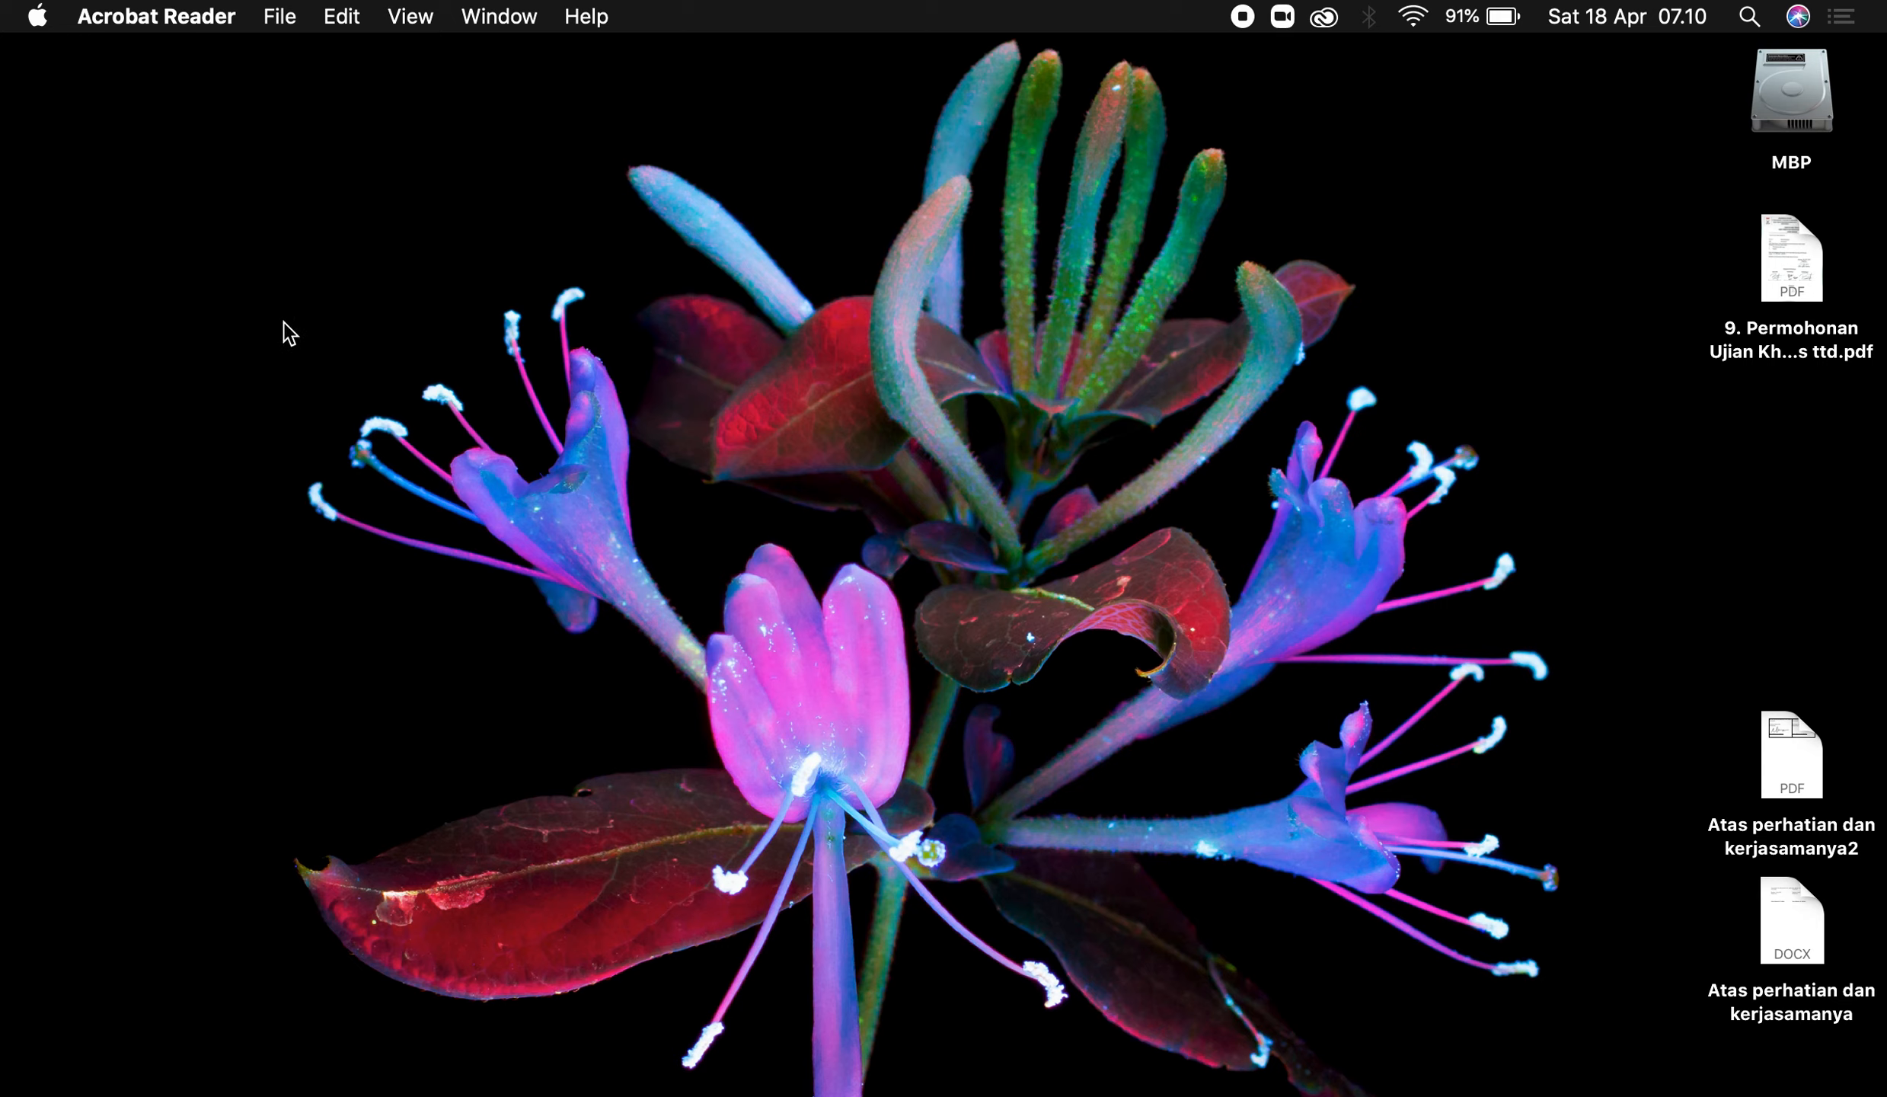
# Reopen Atas perhatian dan kerjasamanya2.pdf from Finder's Desktop folder.
pyautogui.moveTo(1134, 1081)
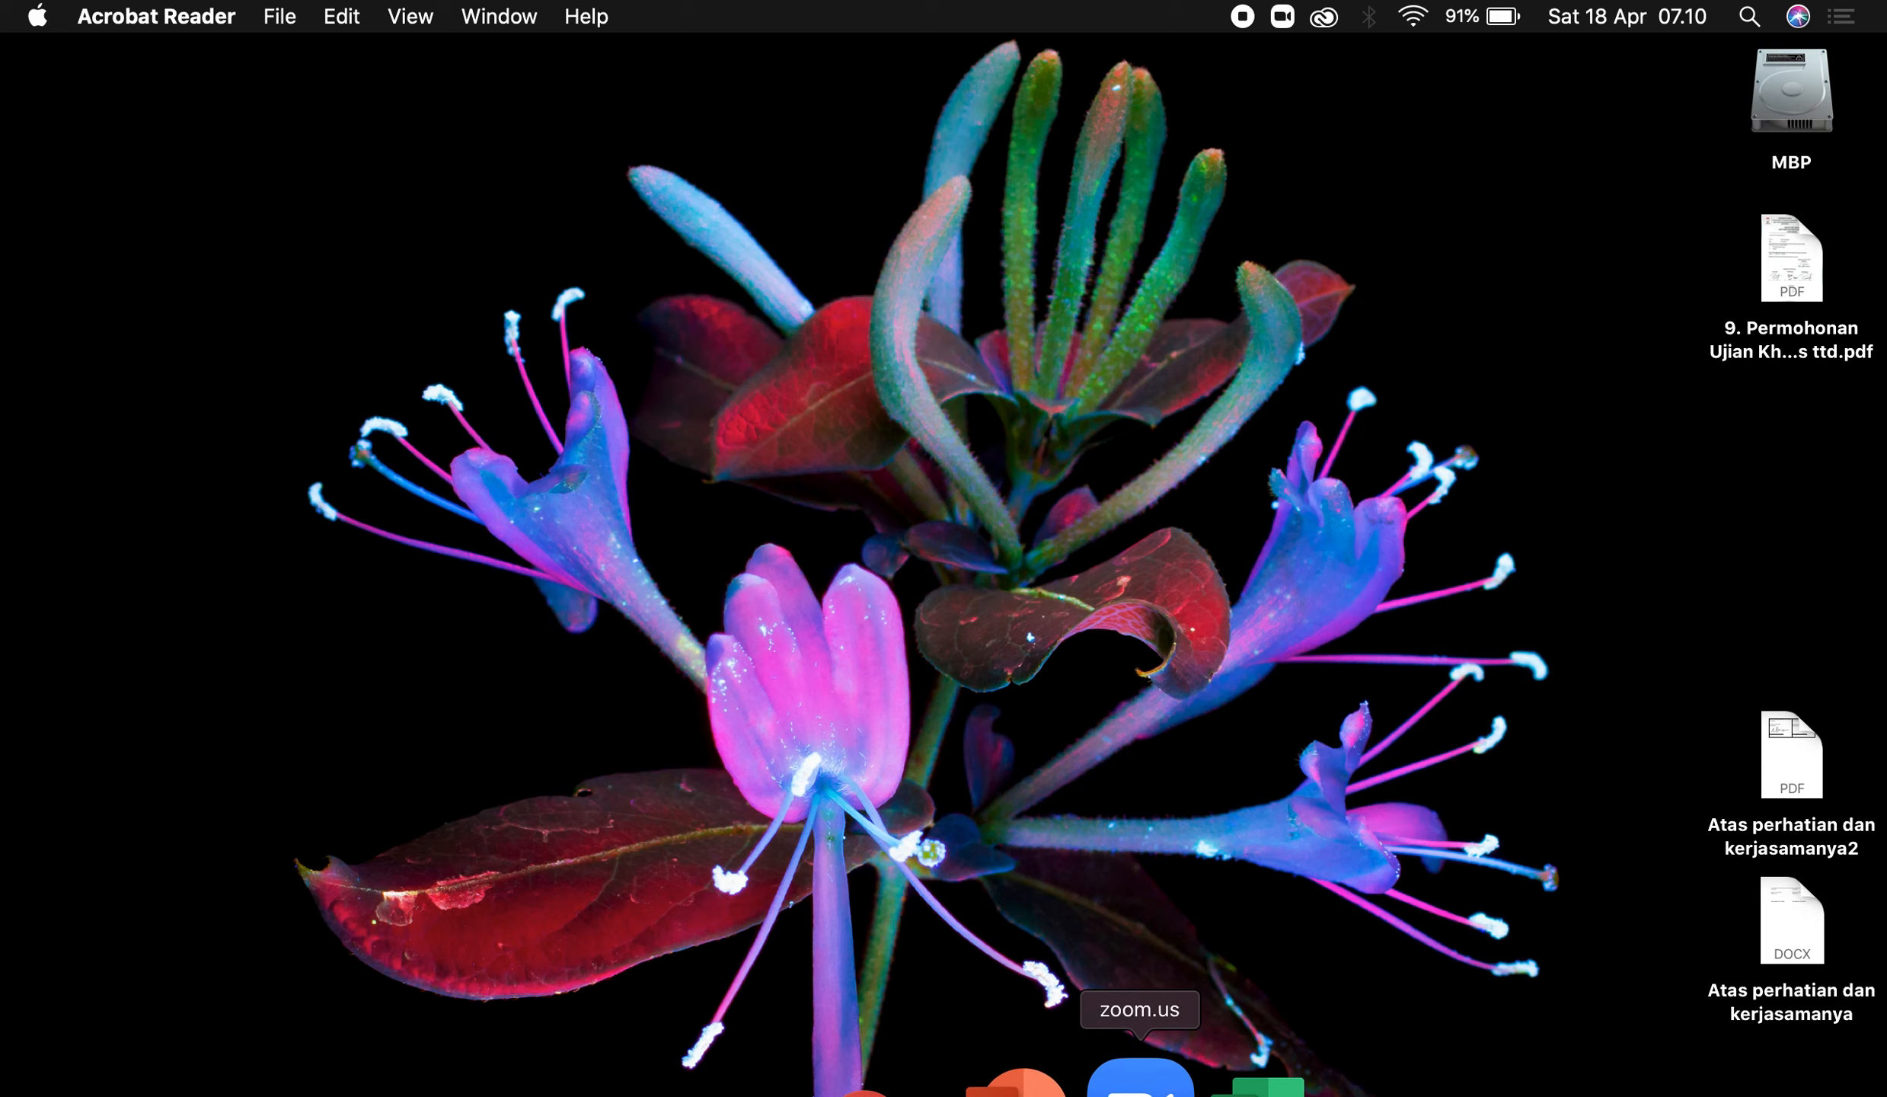
pyautogui.click(213, 1087)
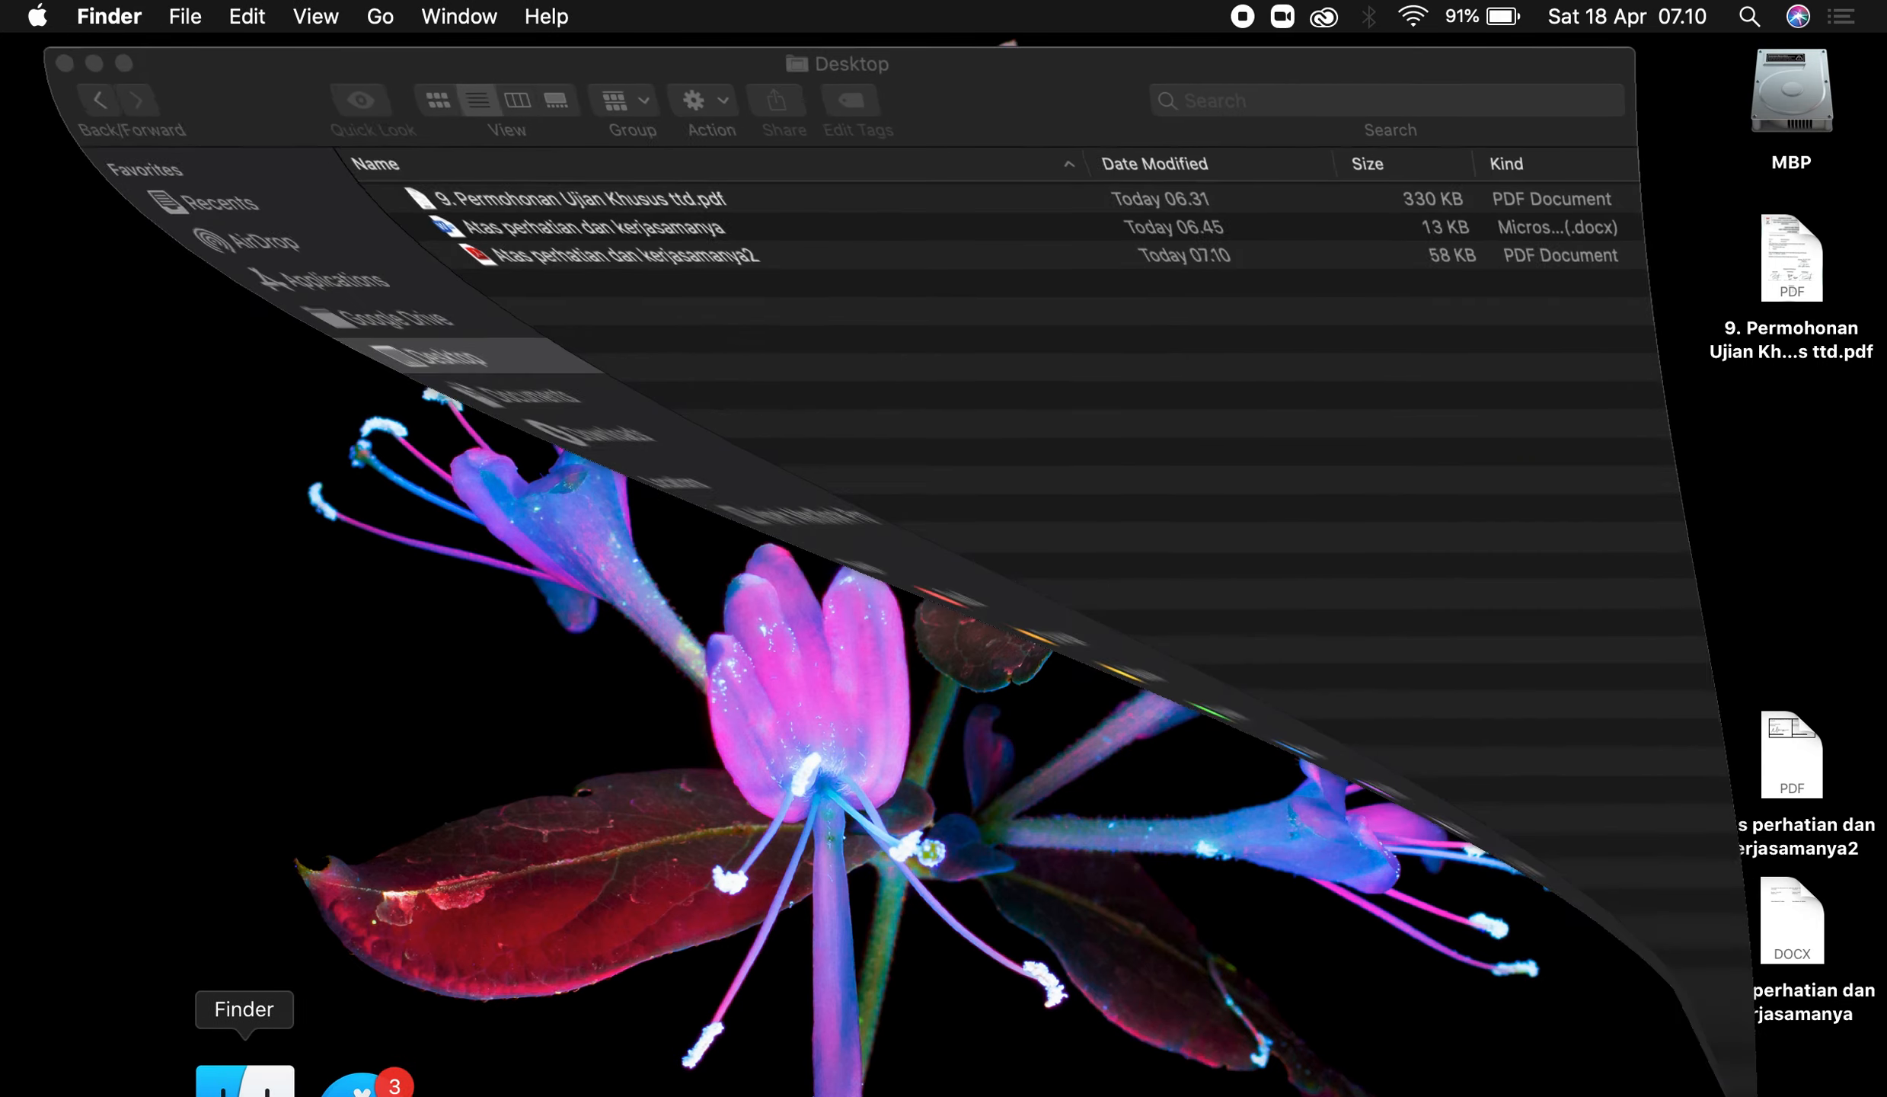
pyautogui.doubleClick(503, 265)
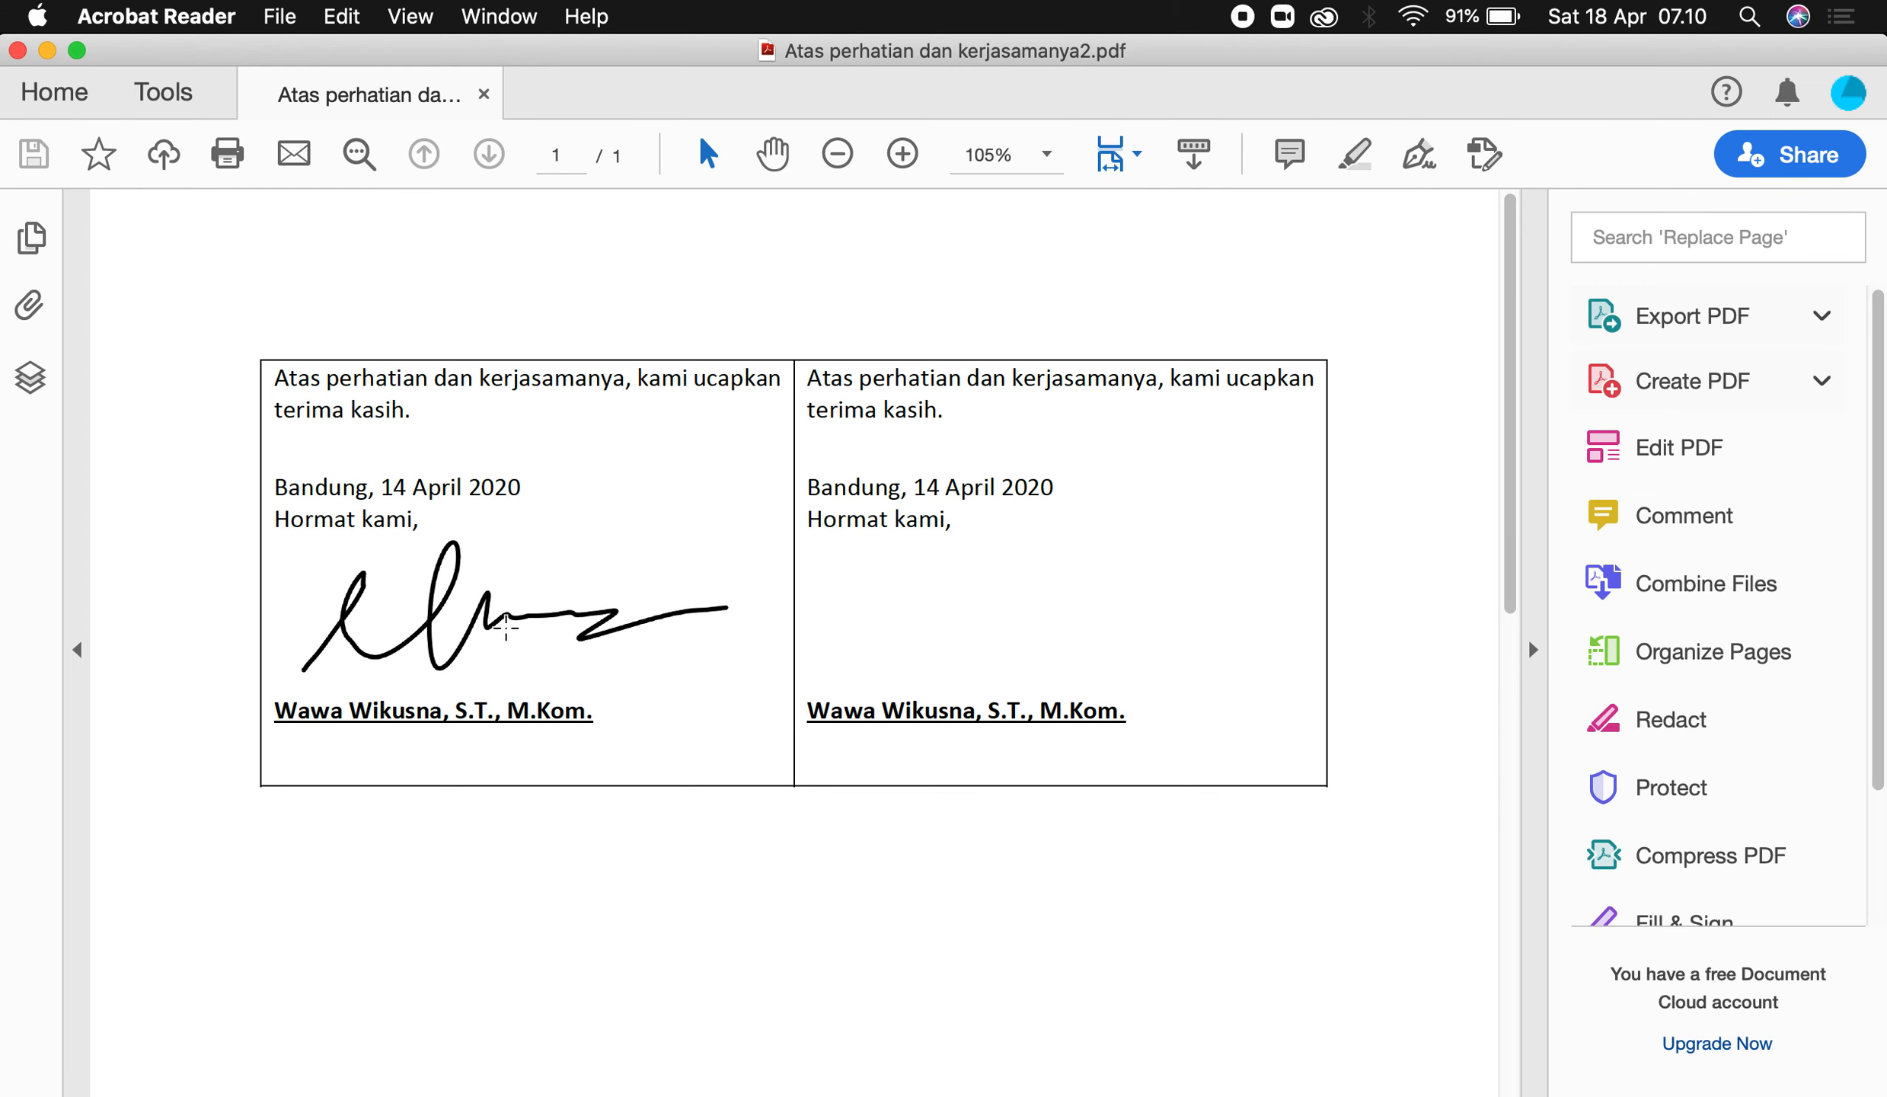
pyautogui.click(475, 591)
pyautogui.click(554, 598)
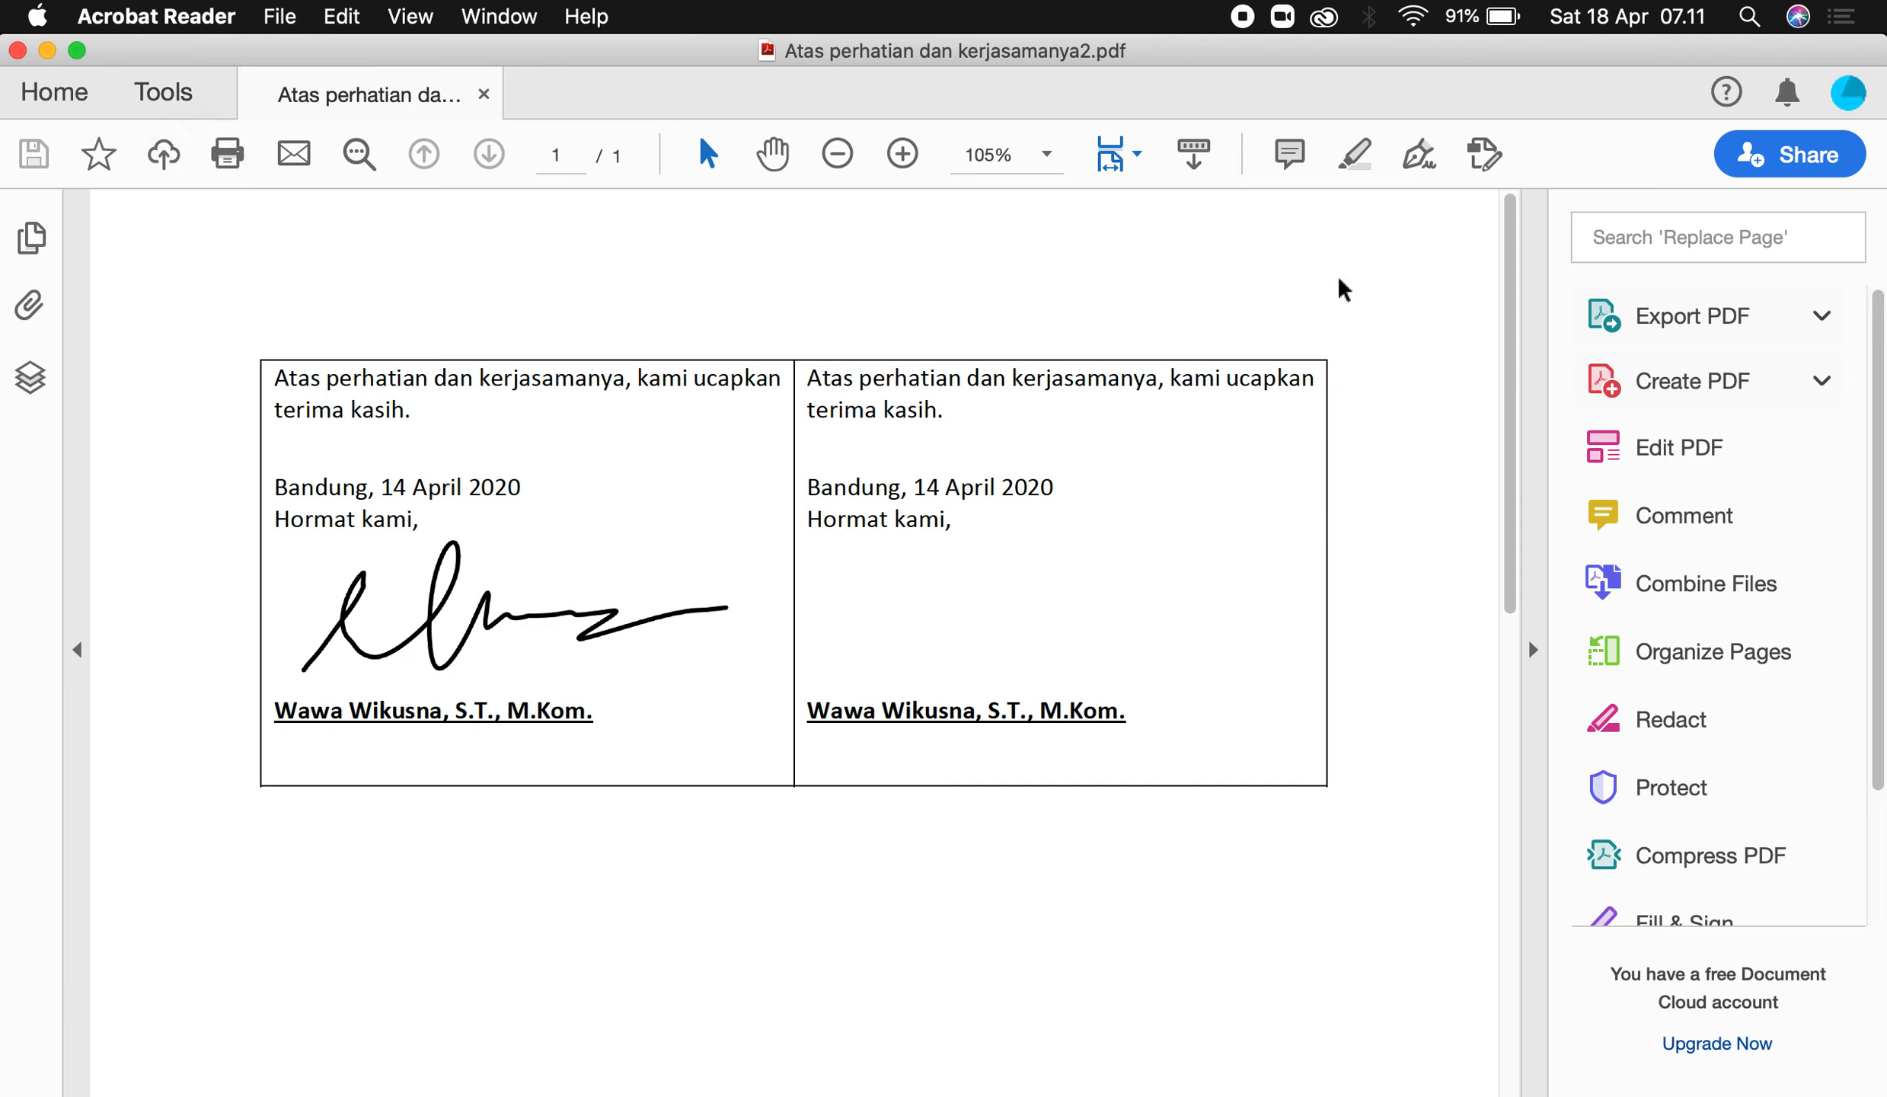
pyautogui.click(1849, 92)
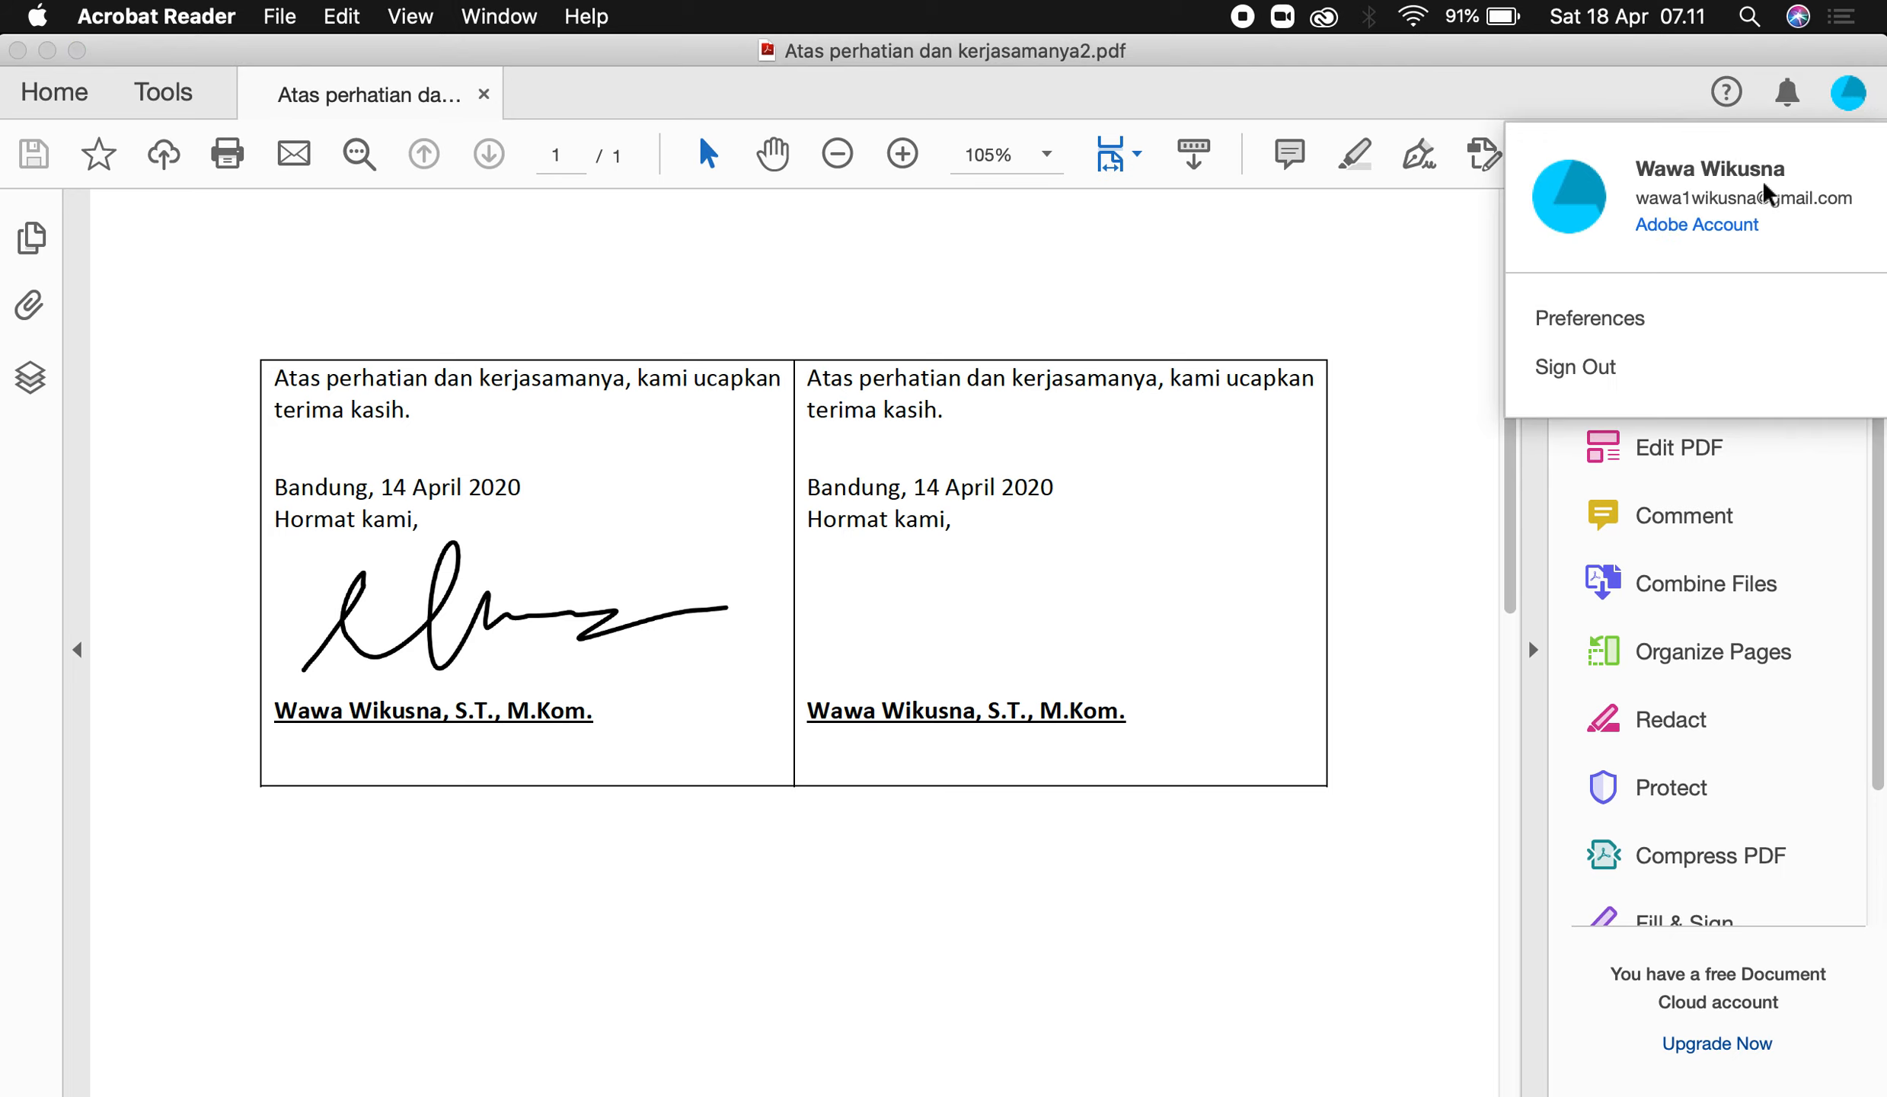
# Go to Preferences > Signatures > Identities & Trusted Certificates and start adding a new ID.
pyautogui.click(1591, 318)
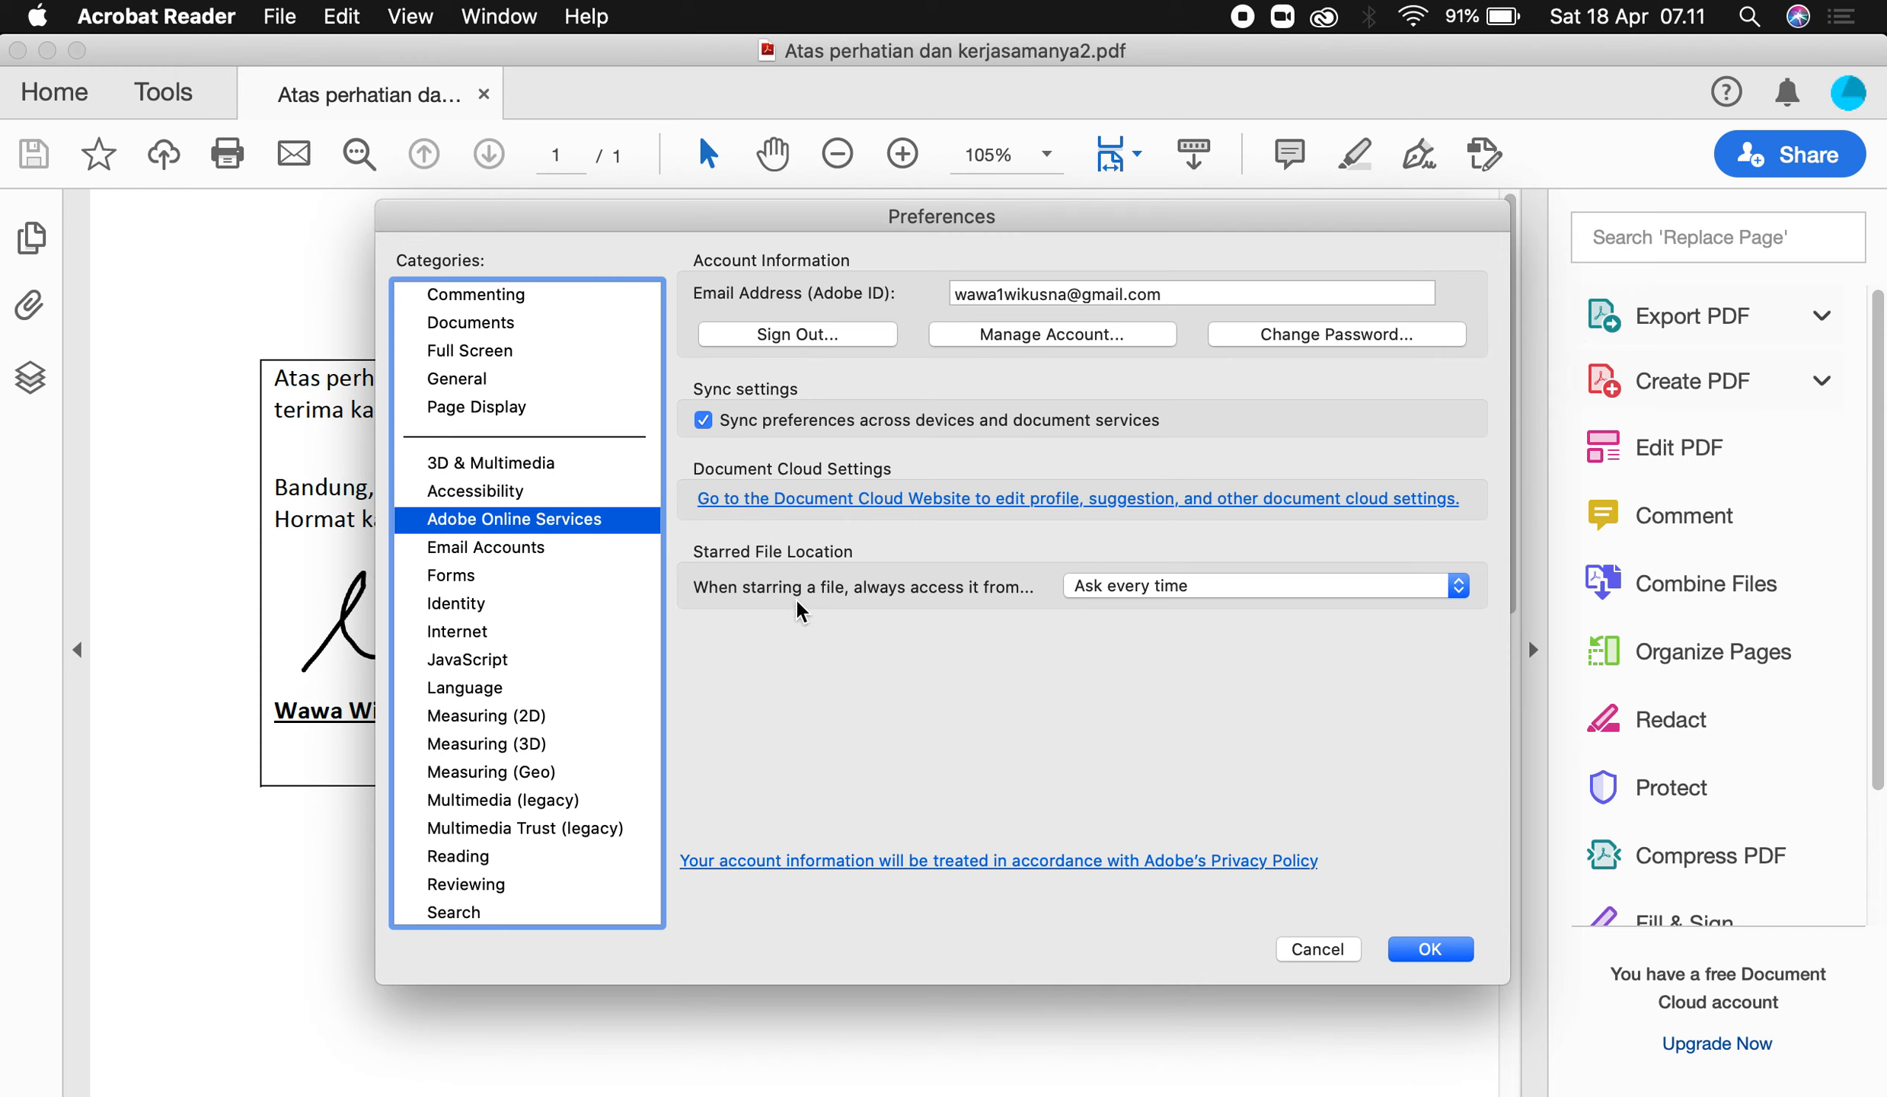
pyautogui.scroll(-3, 529, 762)
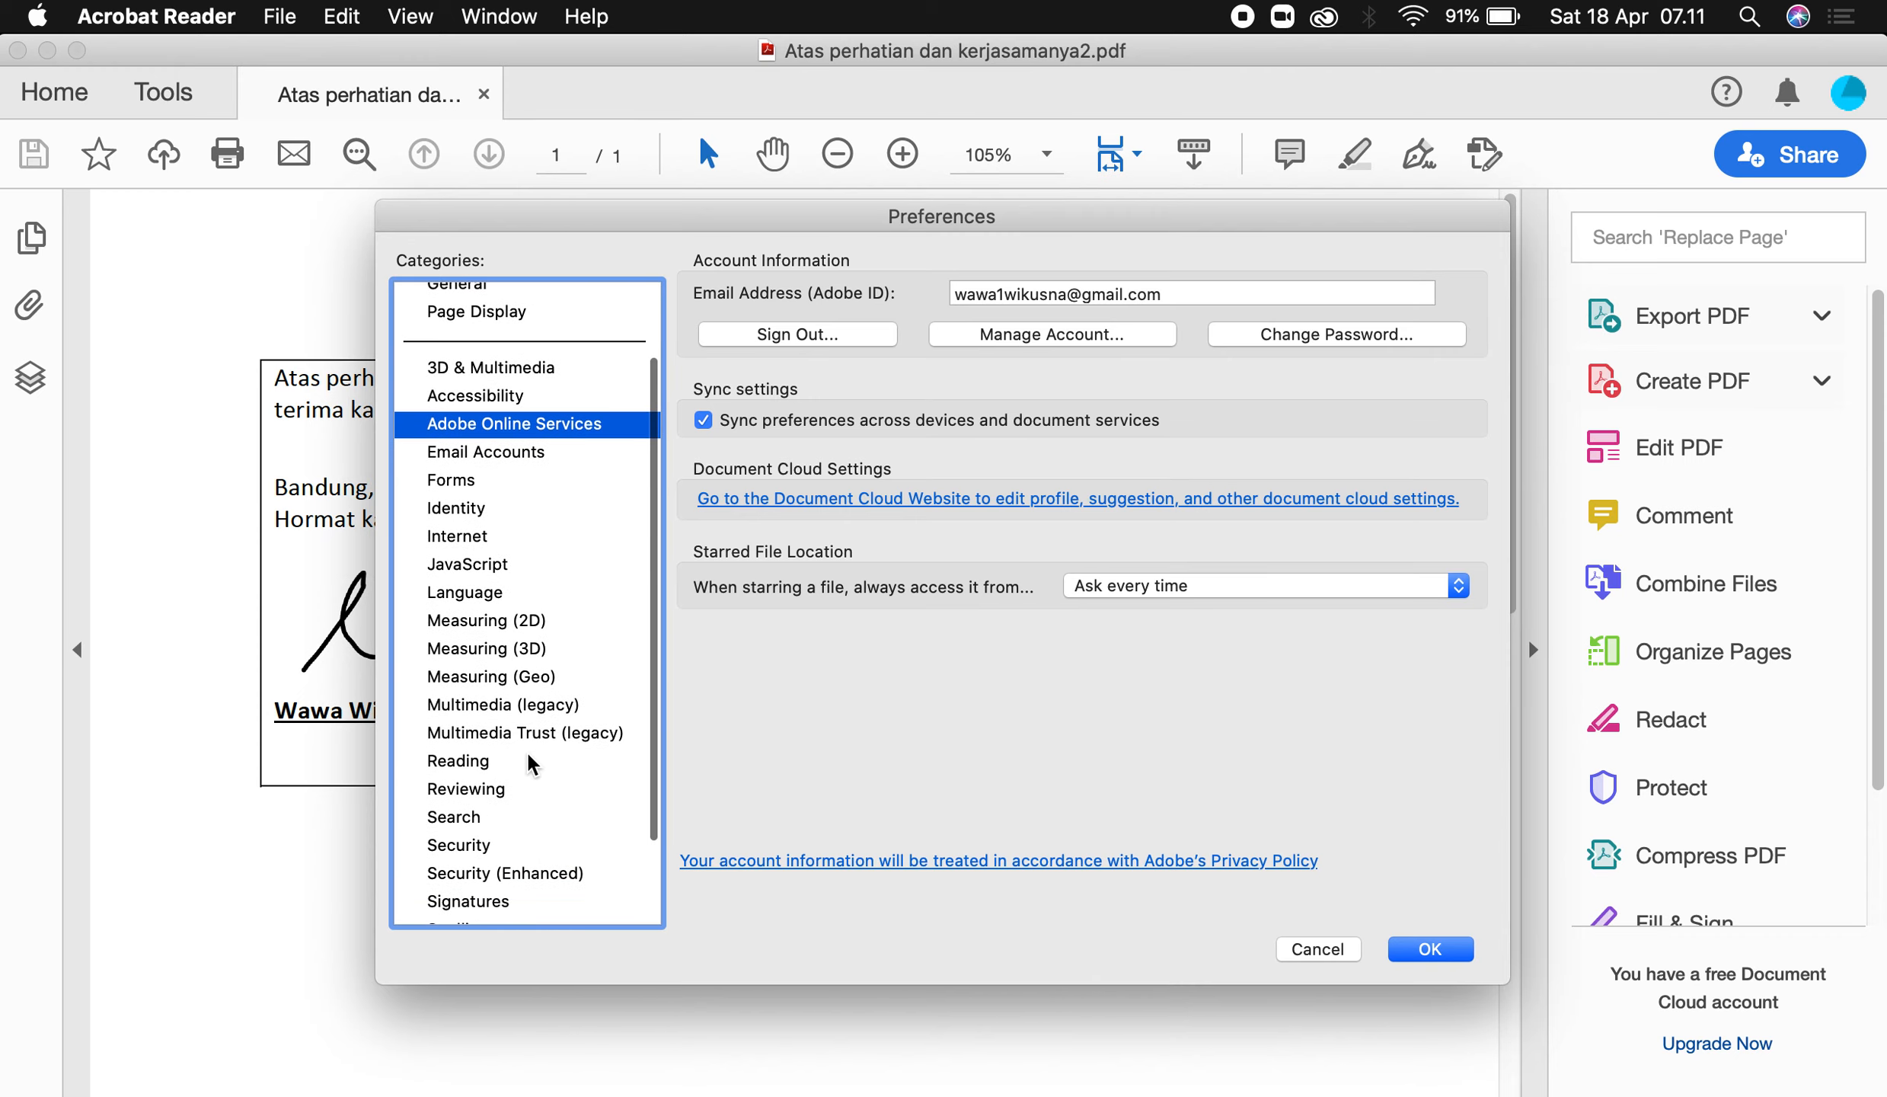
pyautogui.scroll(-1, 529, 761)
pyautogui.click(491, 794)
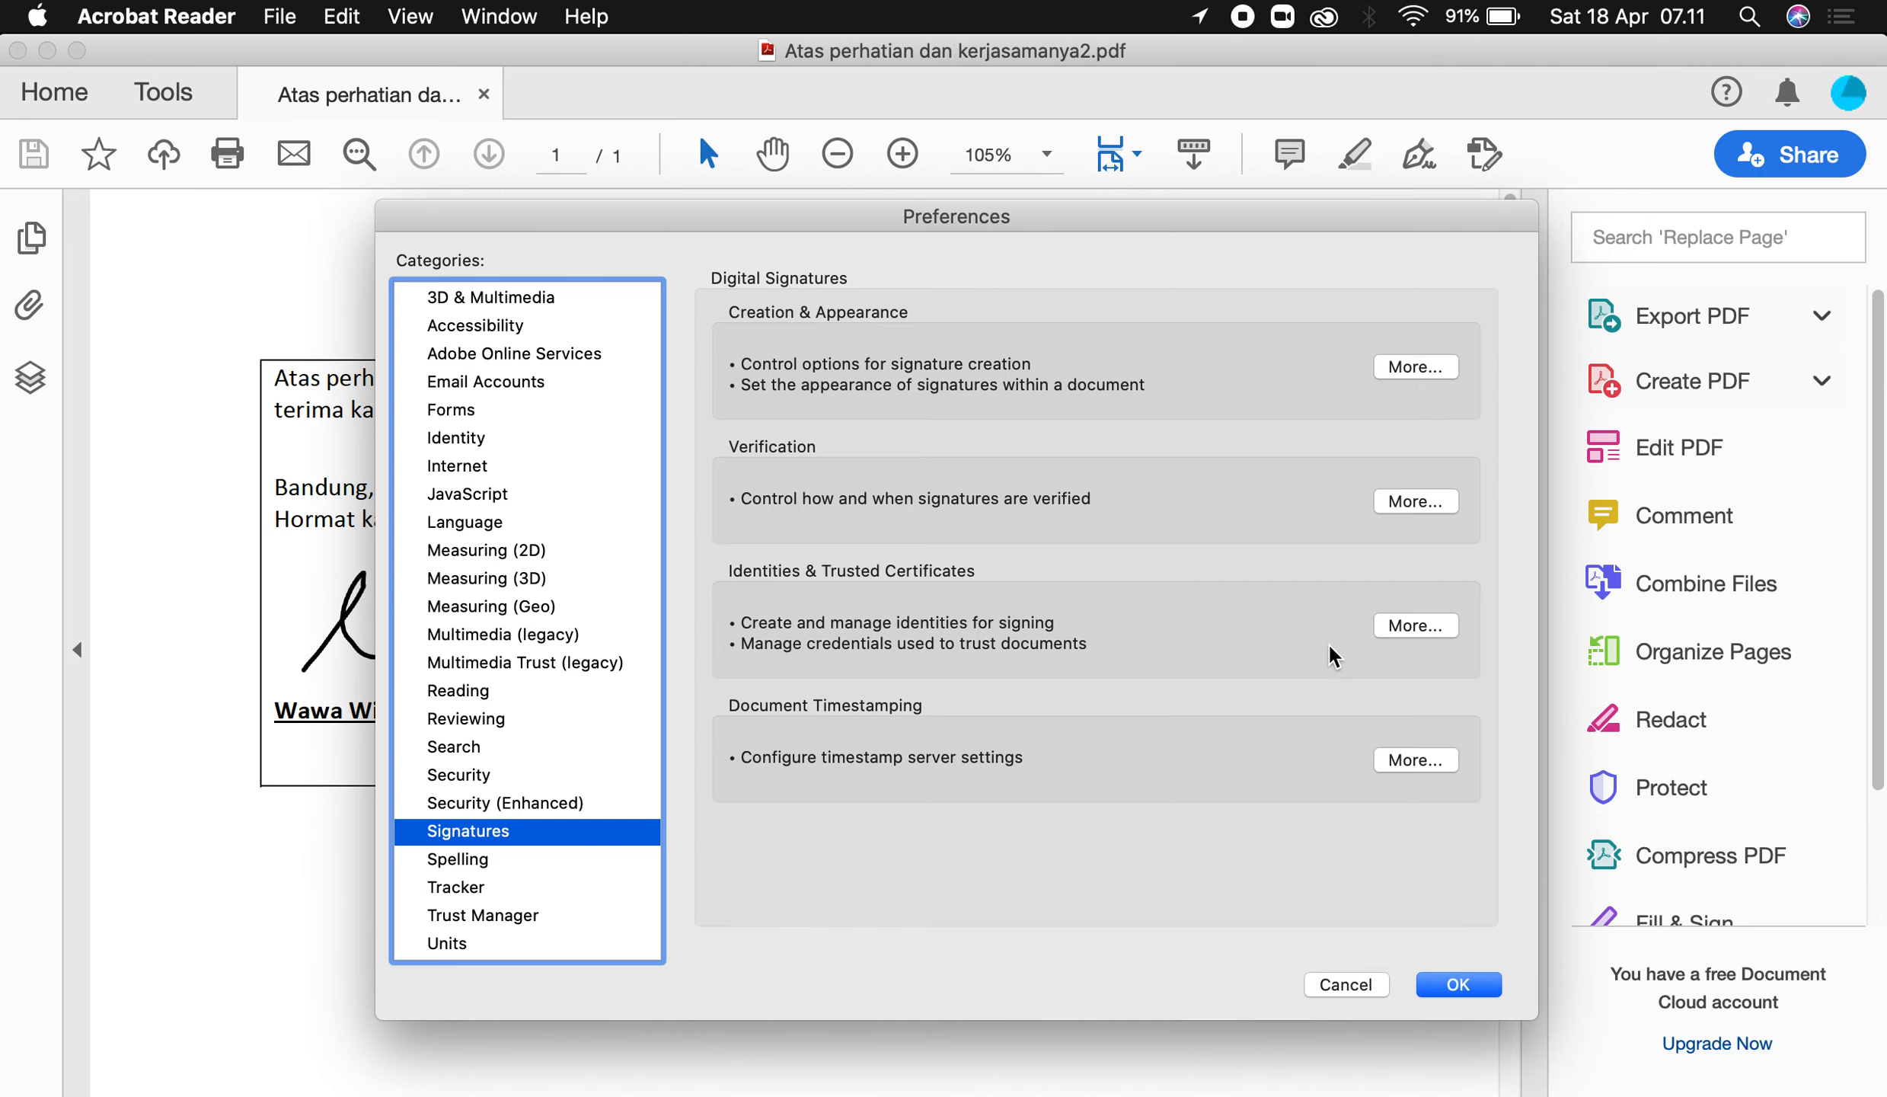
pyautogui.click(1431, 631)
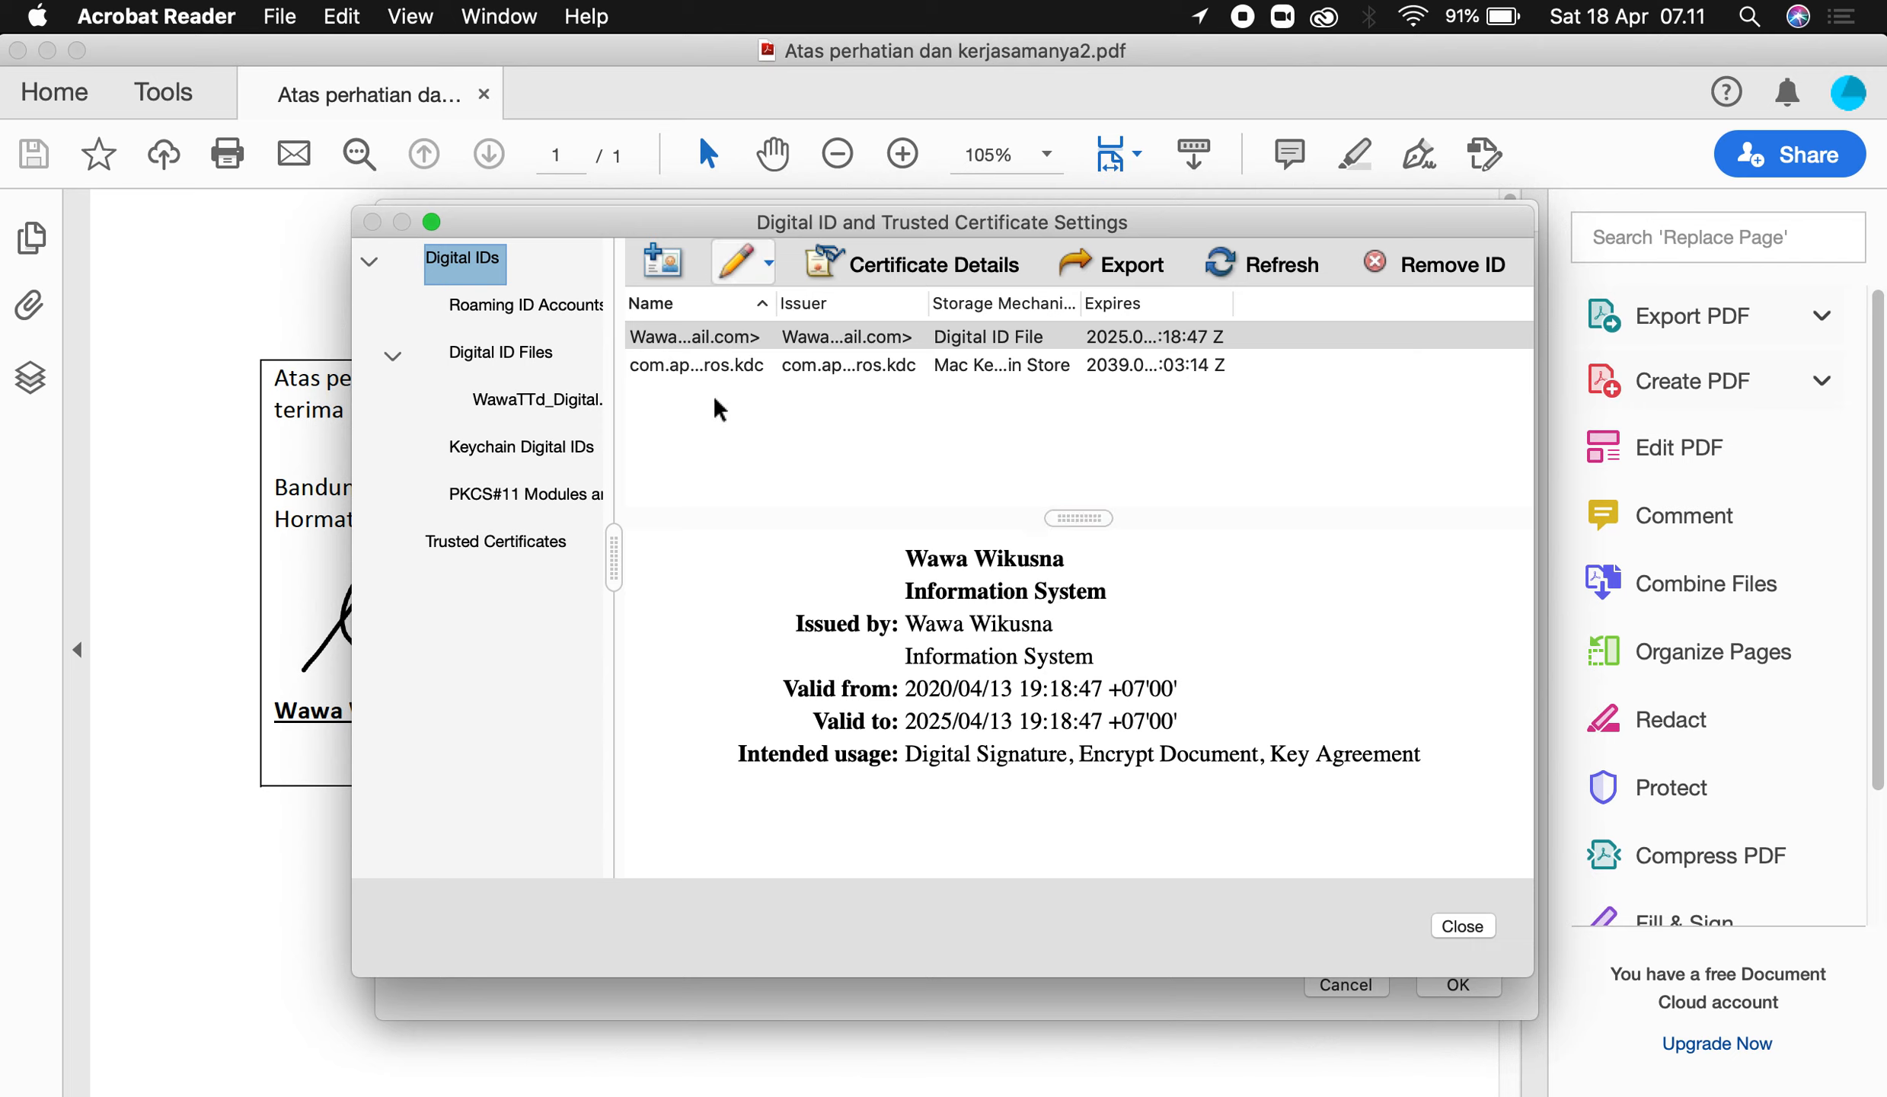
pyautogui.click(664, 266)
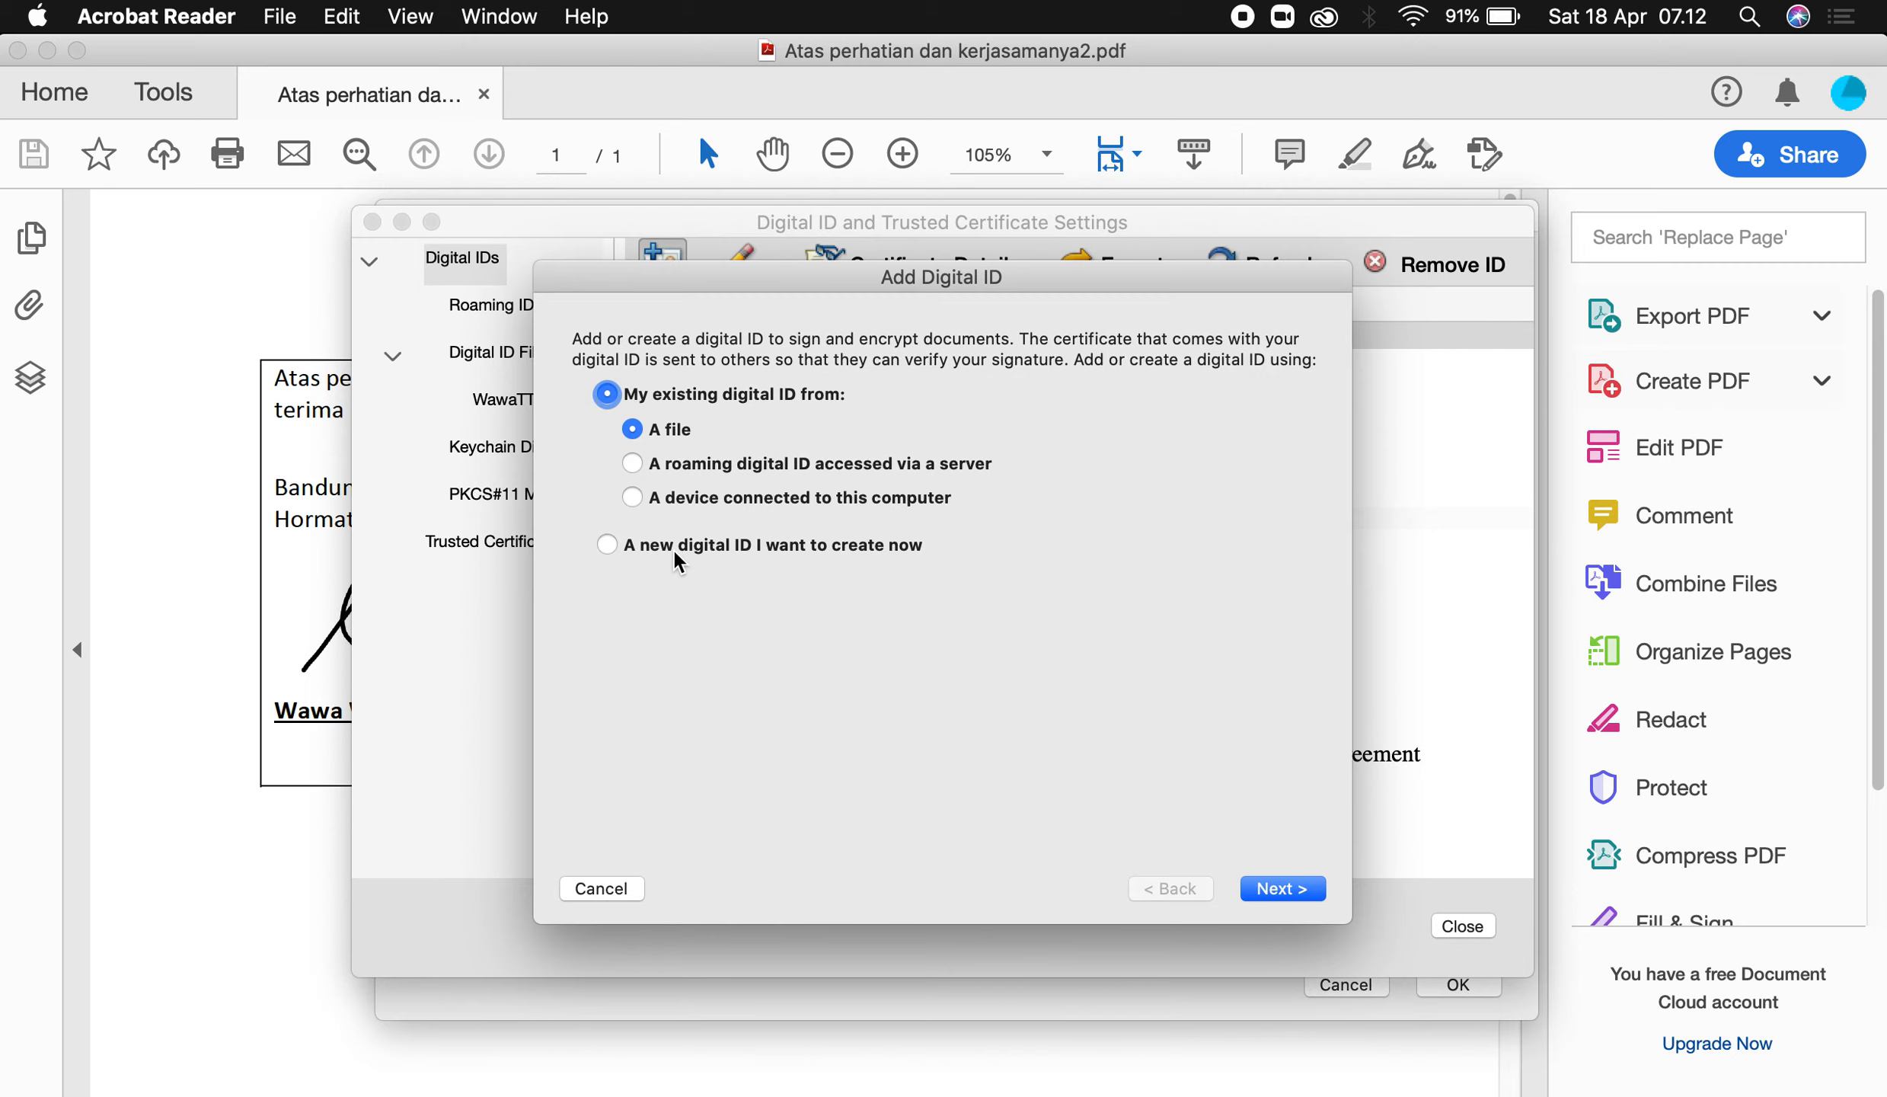
# Choose to create a new digital ID with the signer's name, unit Prodi D3 Sistem Informasi, organization Universitas Telkom.
pyautogui.click(676, 557)
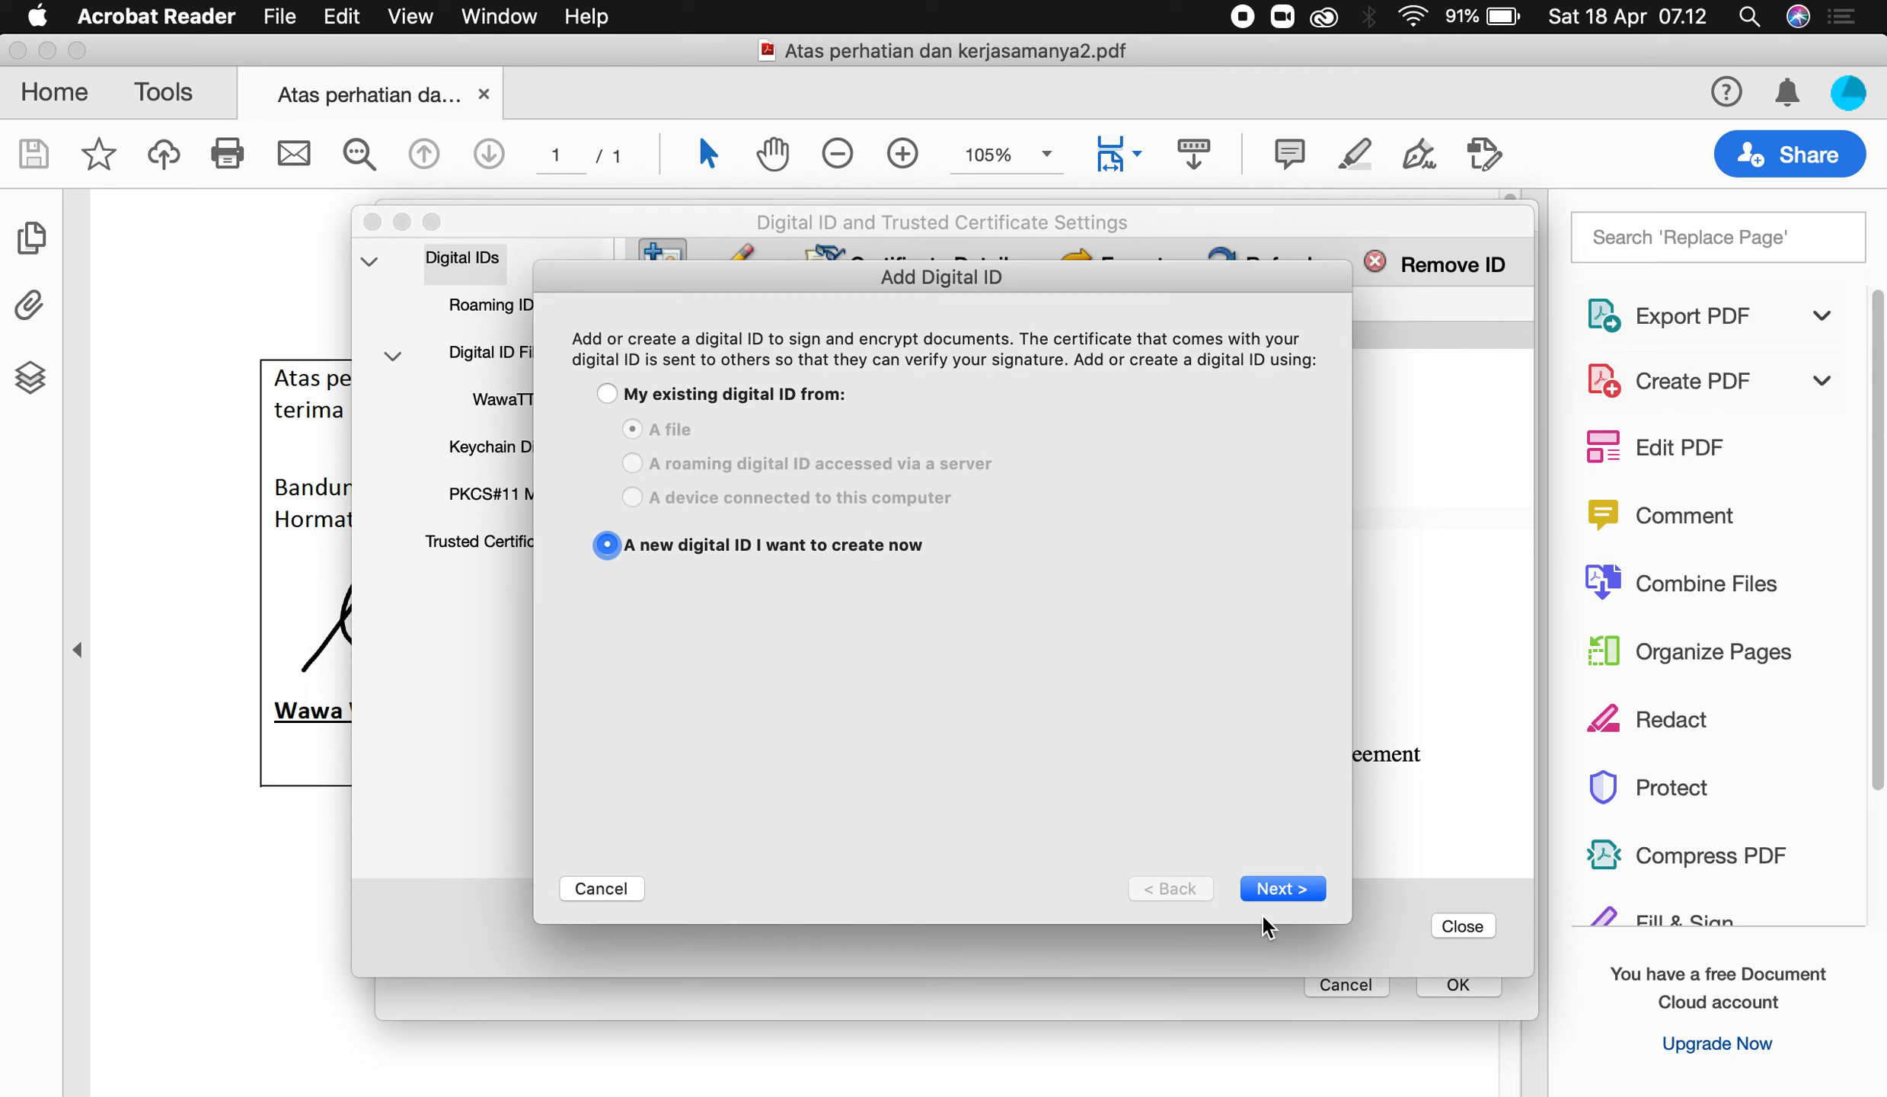
pyautogui.click(1303, 897)
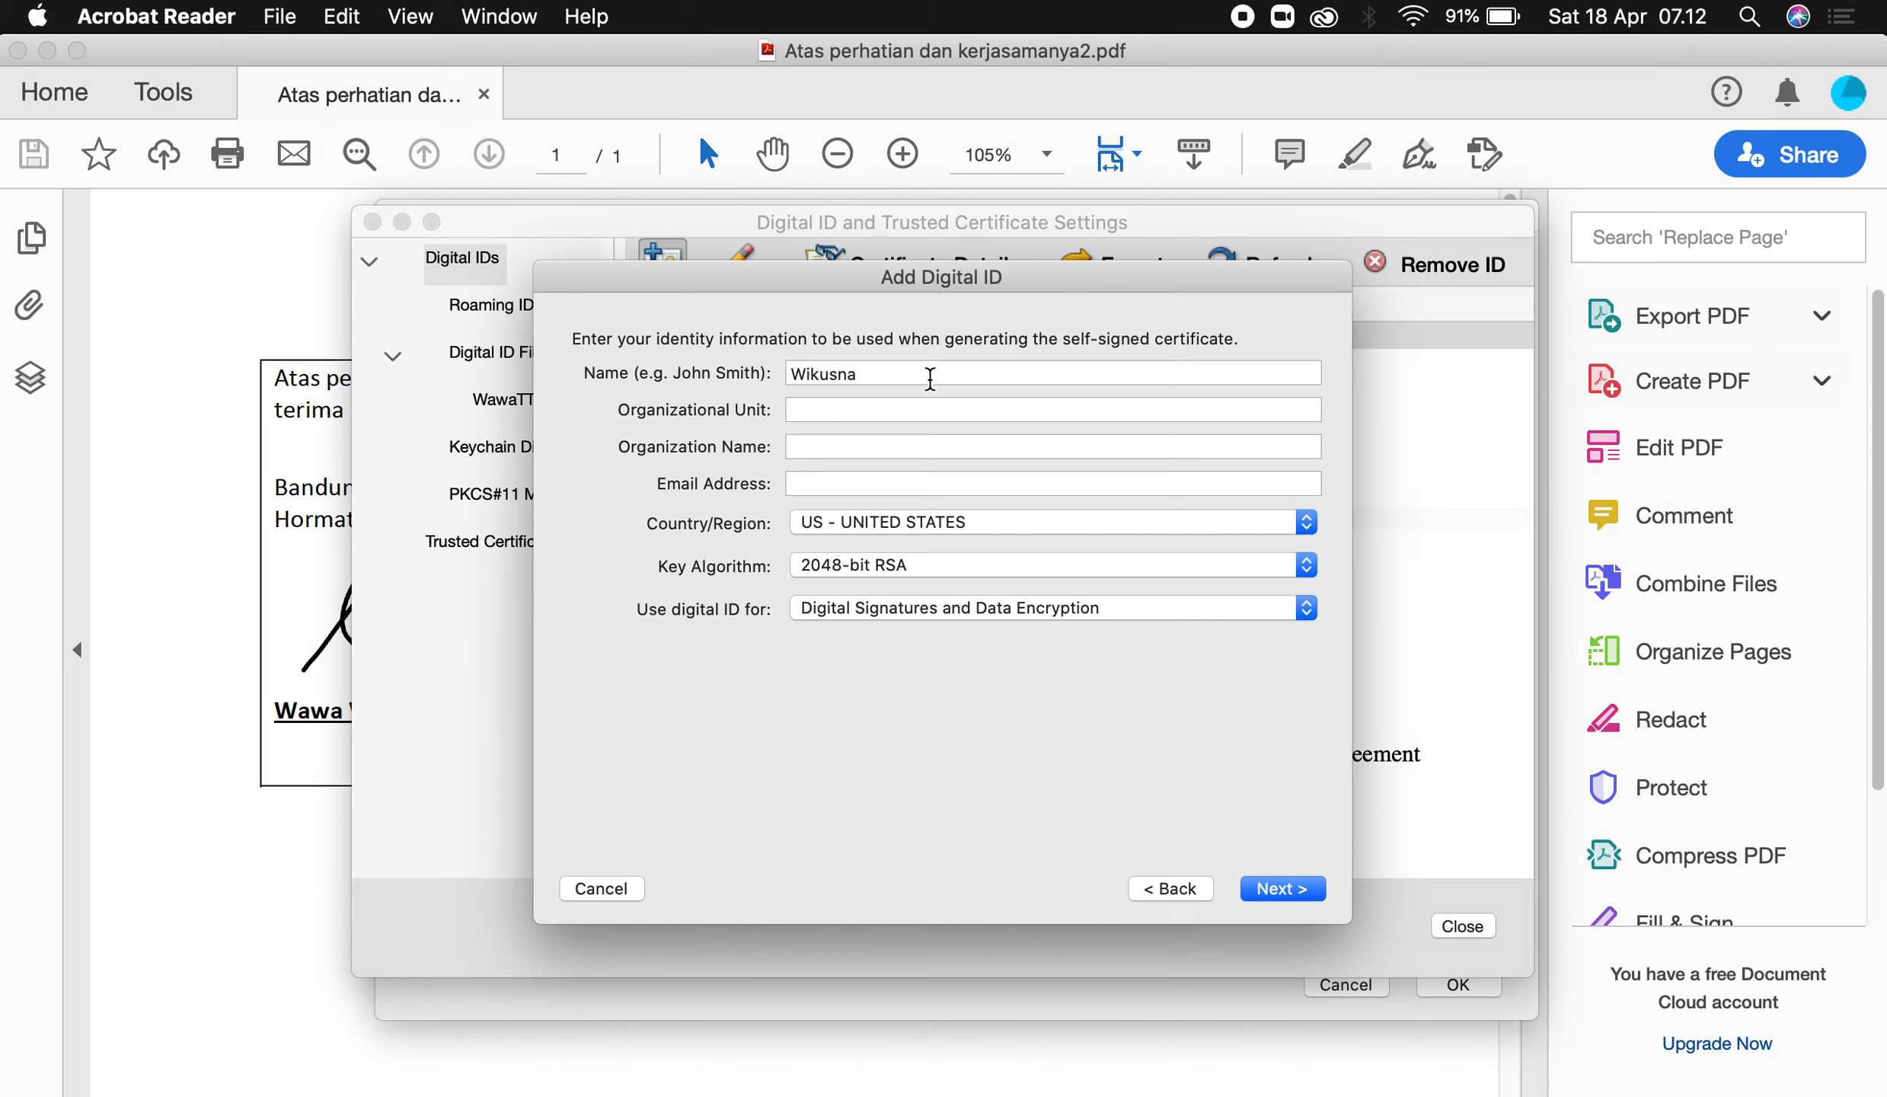
pyautogui.click(917, 373)
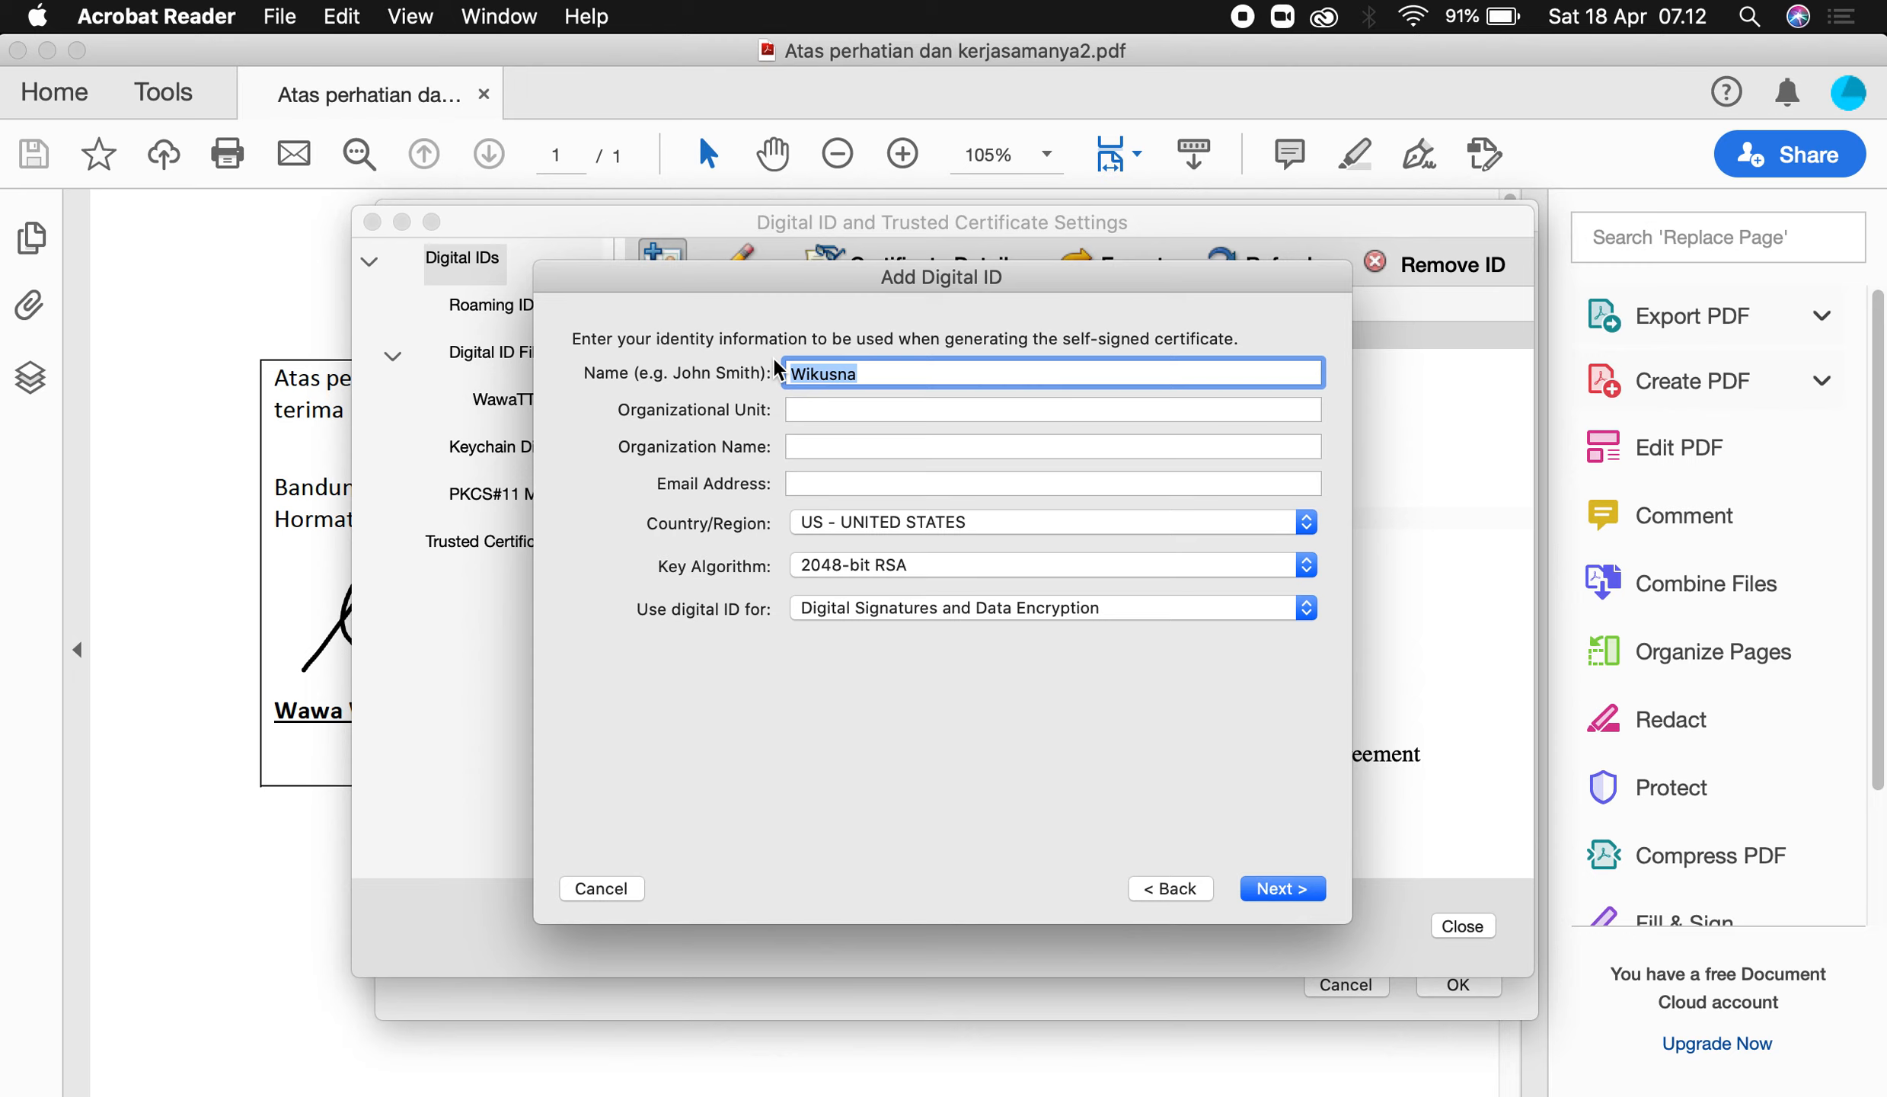
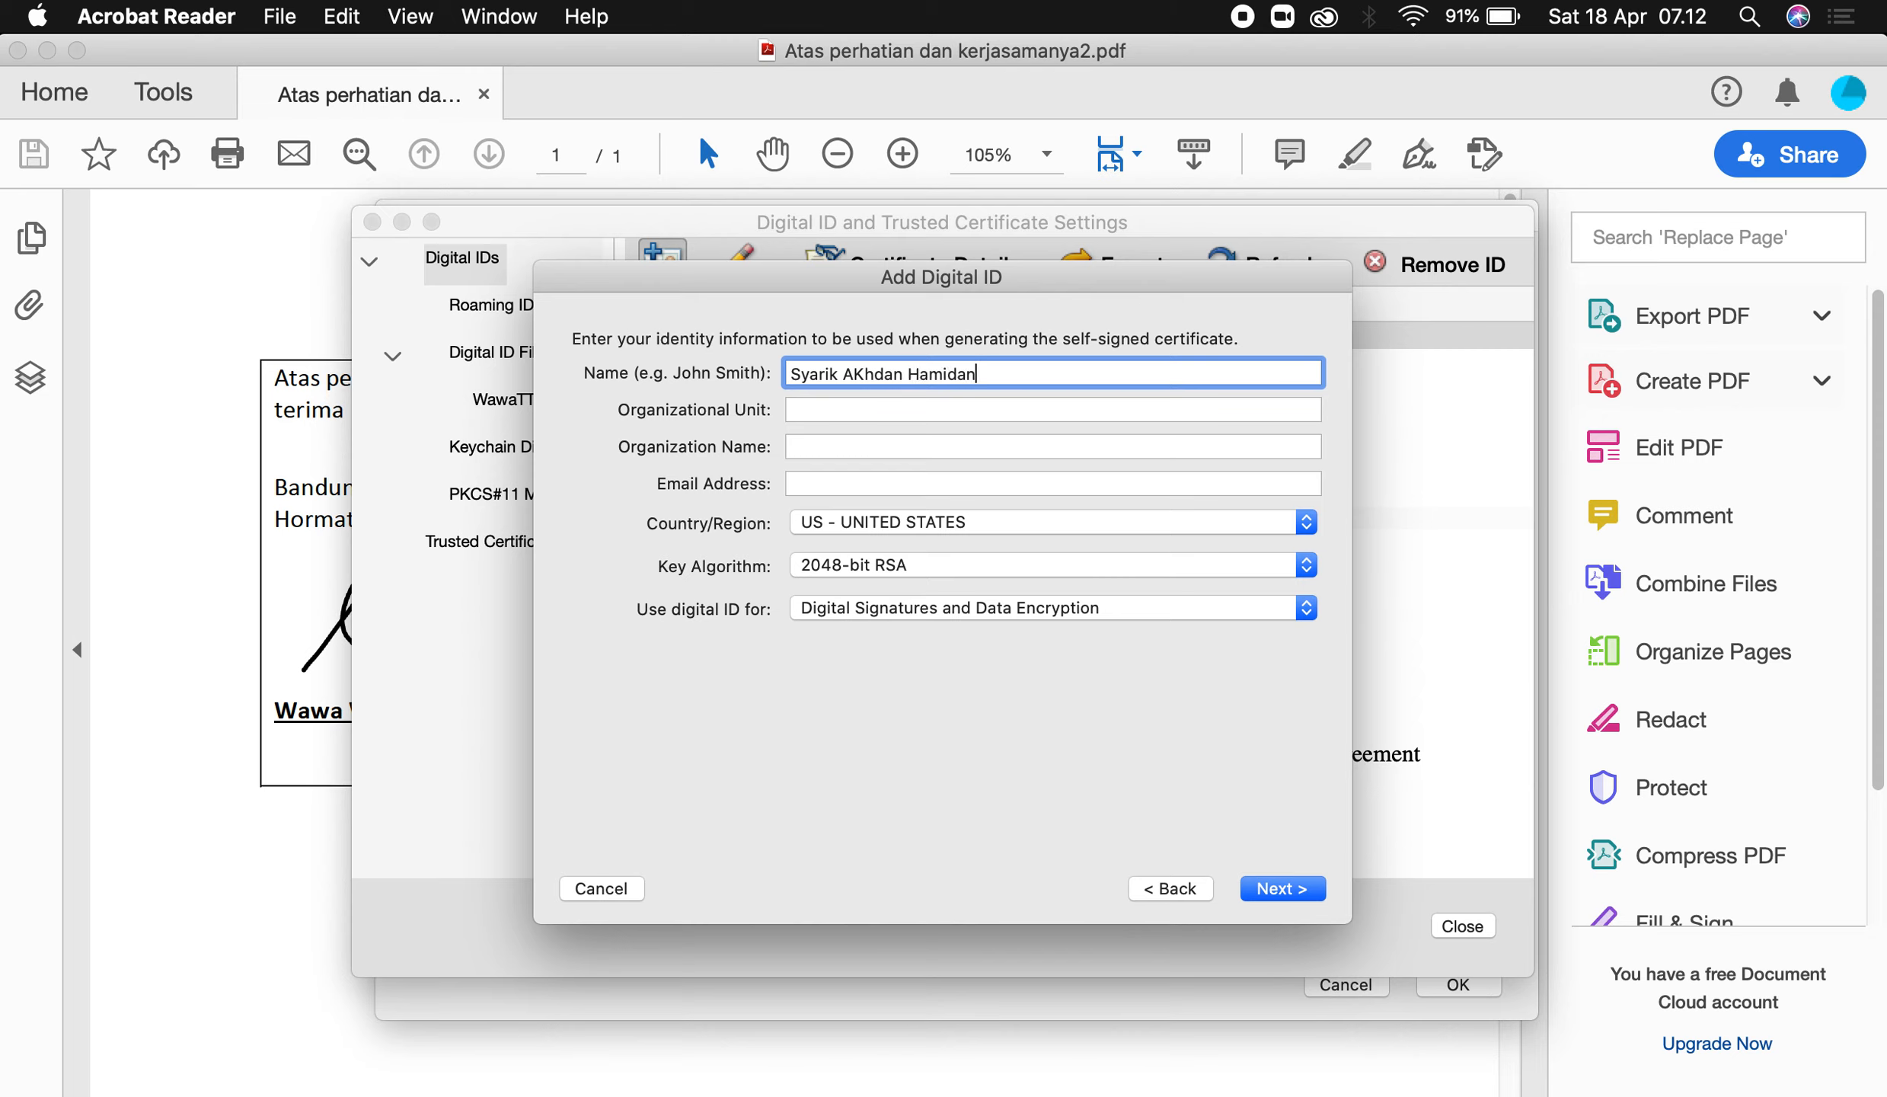
pyautogui.click(810, 411)
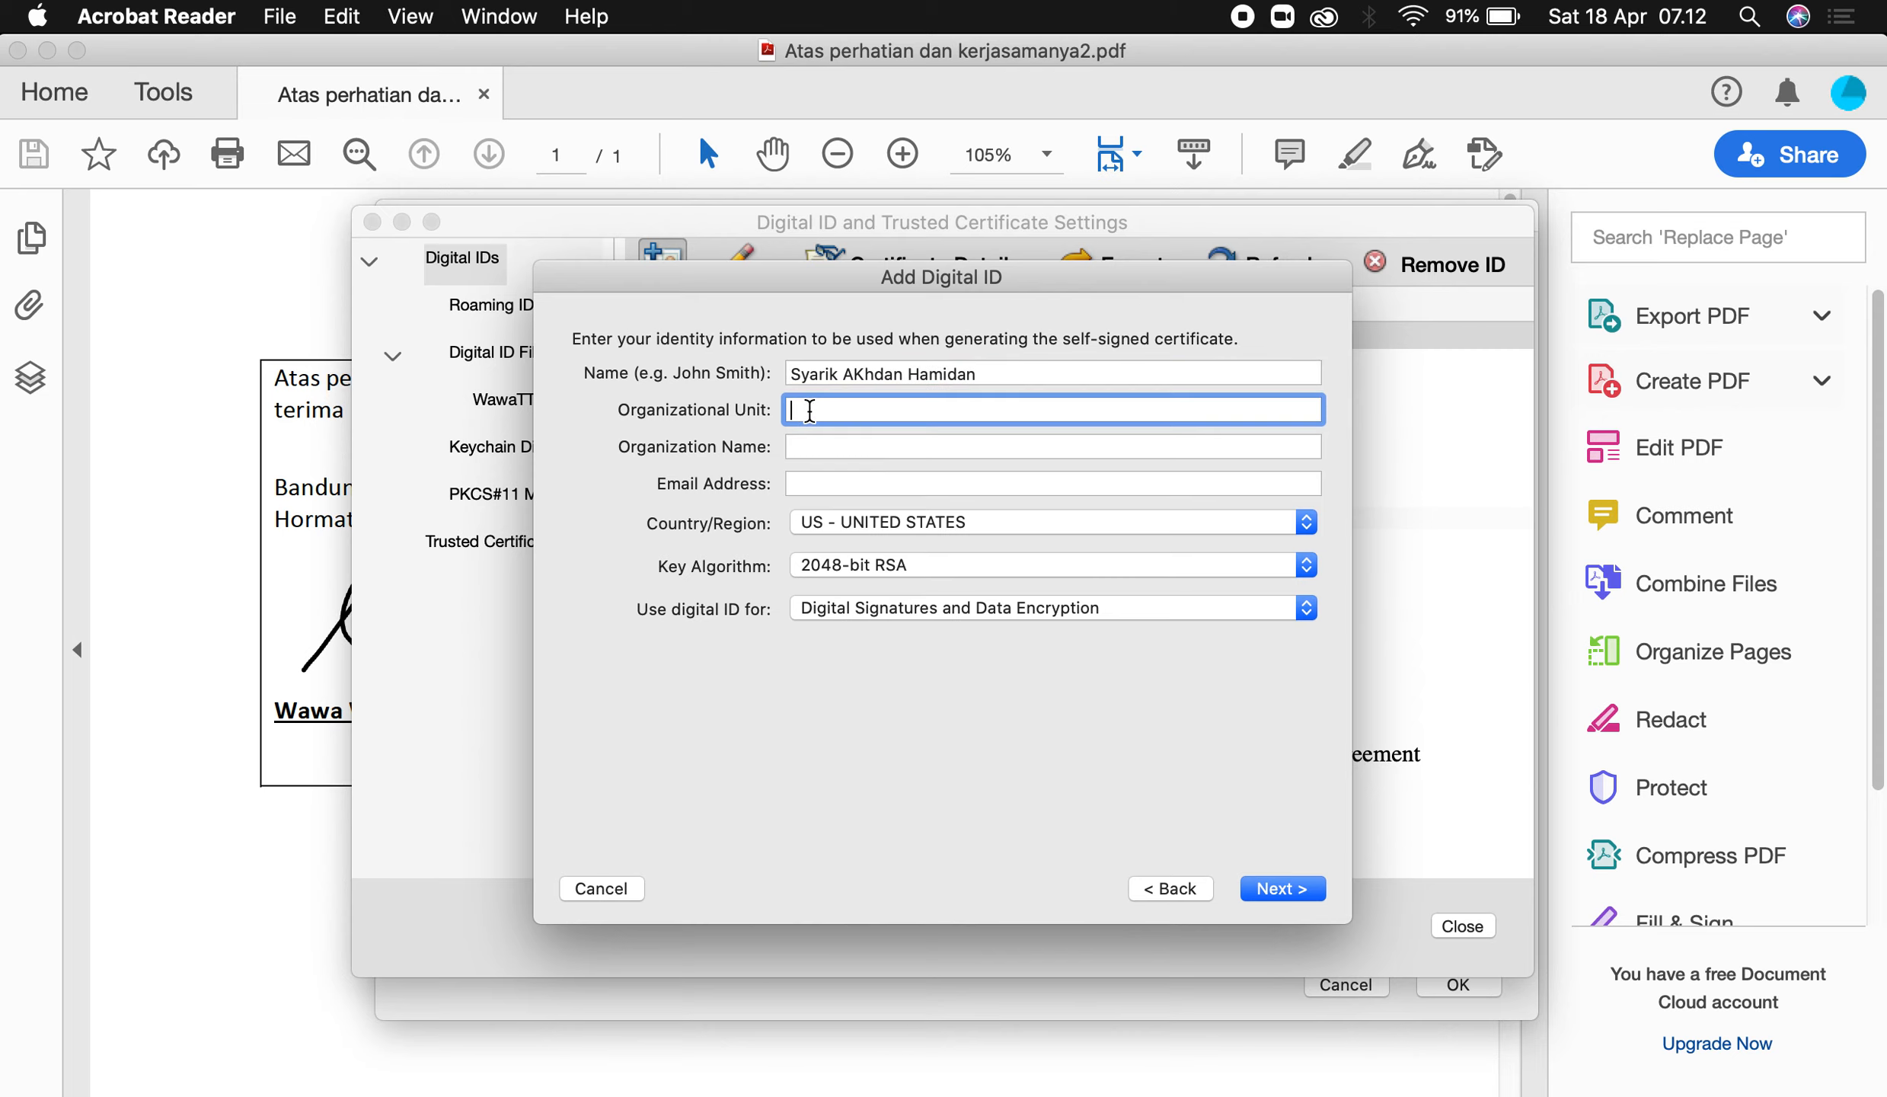
pyautogui.write('Prodi ')
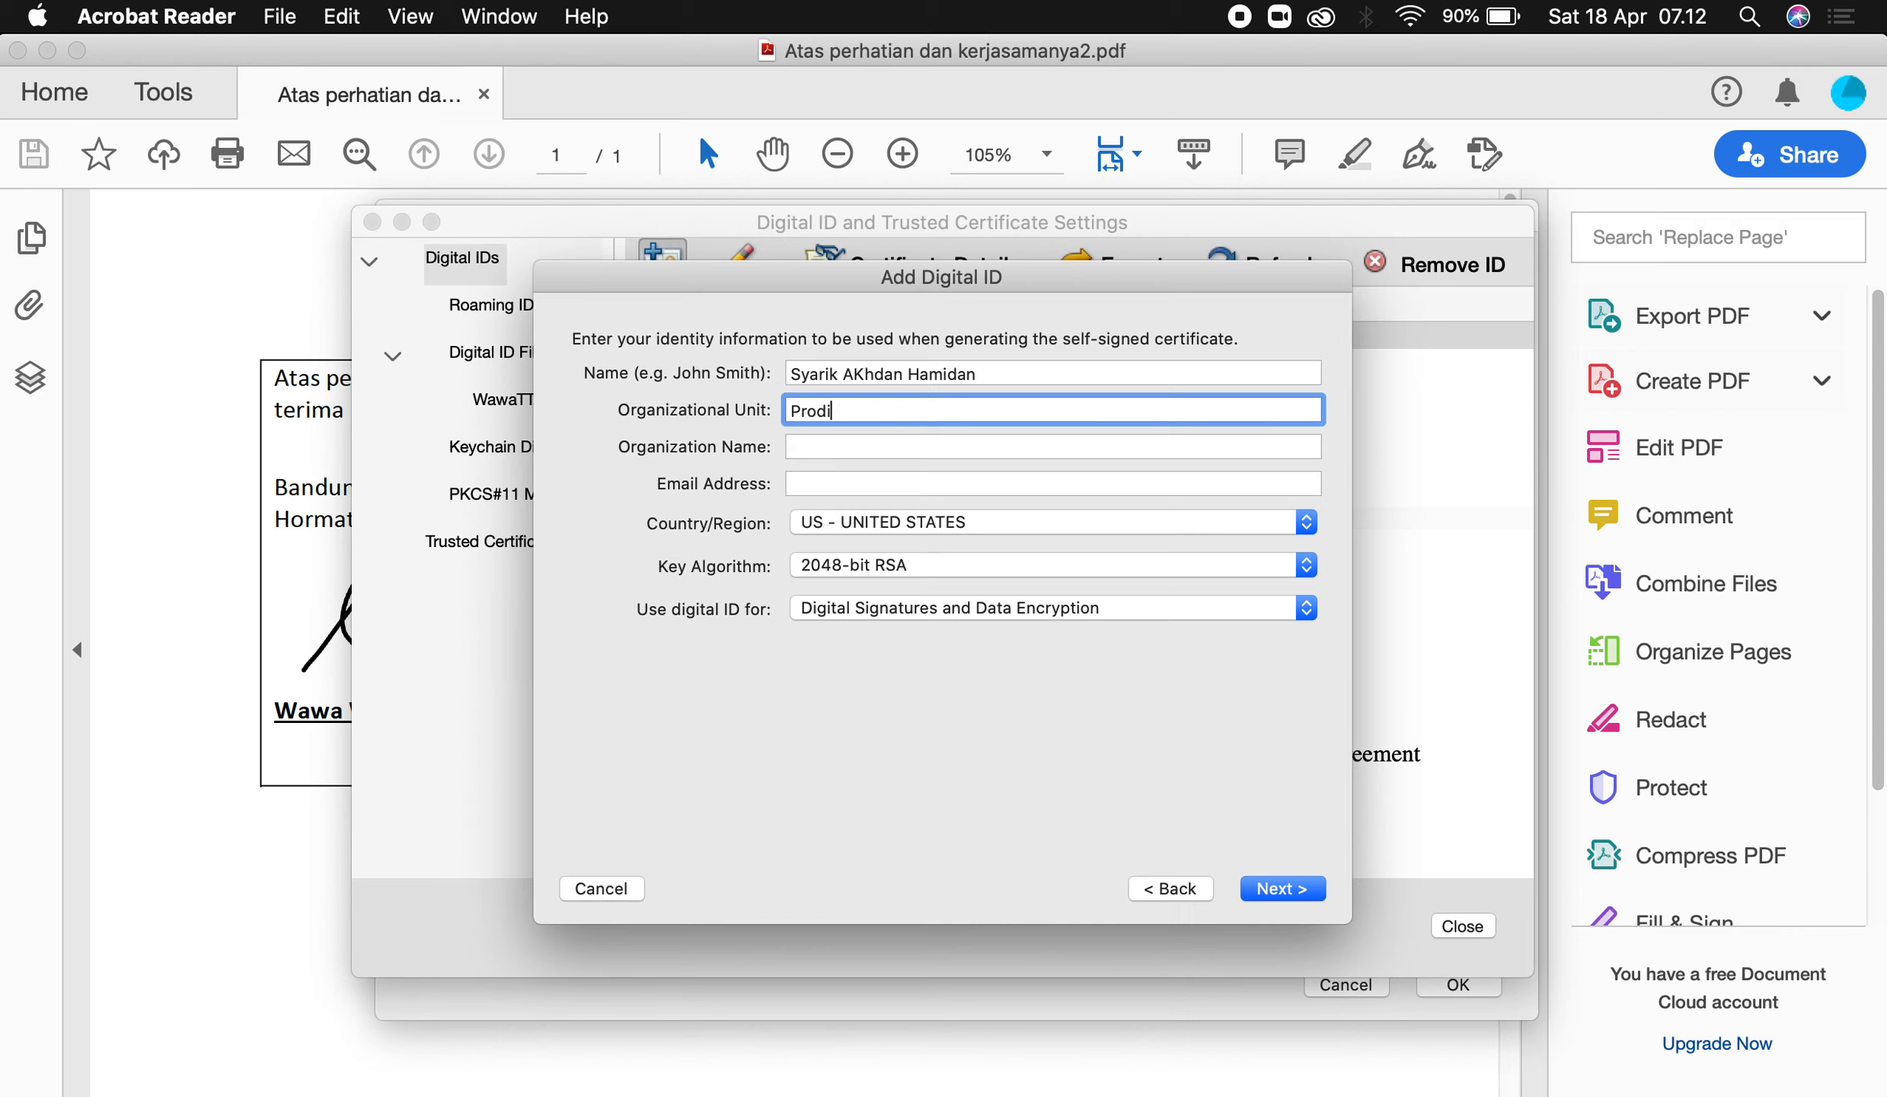
pyautogui.write('D3 Sistem Informasi')
pyautogui.click(849, 445)
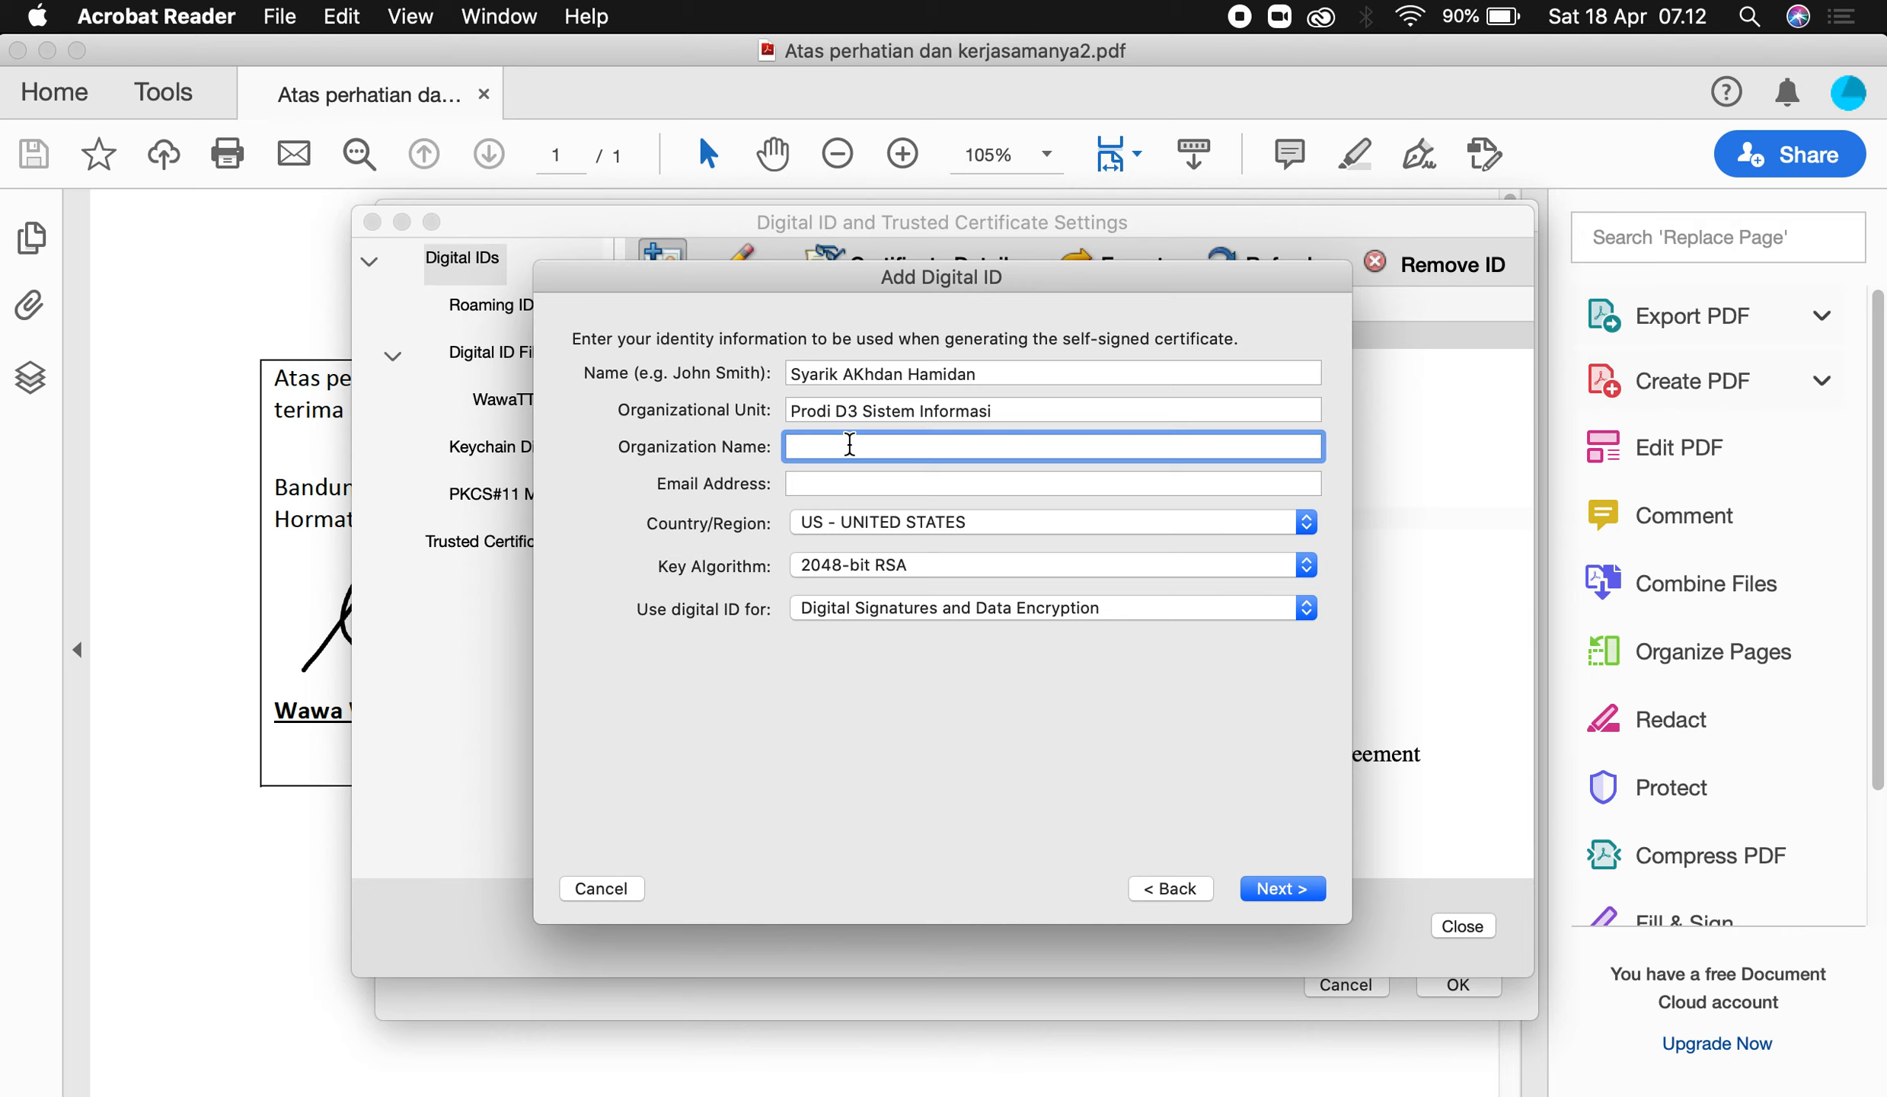
pyautogui.write('Universitas Telkom')
# Enter the signer's e-mail address and set the country to ID - INDONESIA.
pyautogui.click(857, 479)
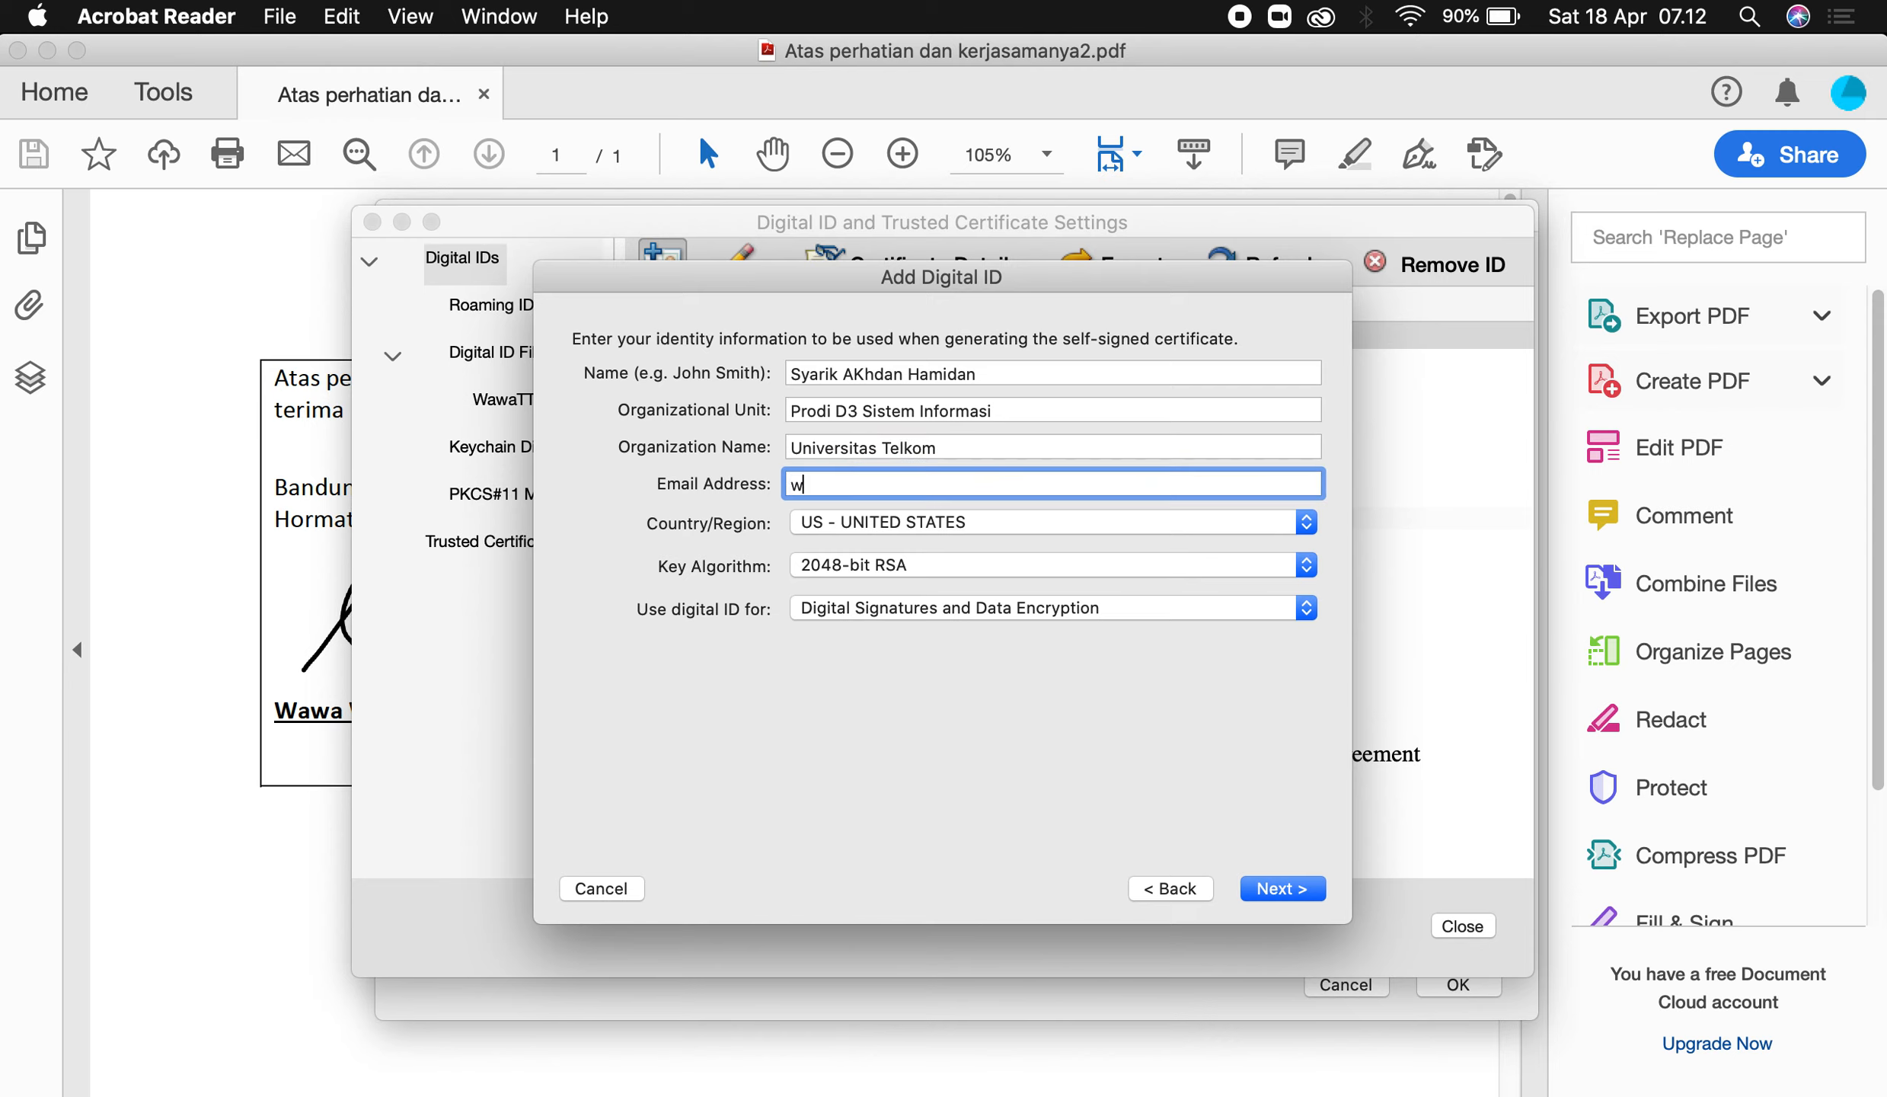
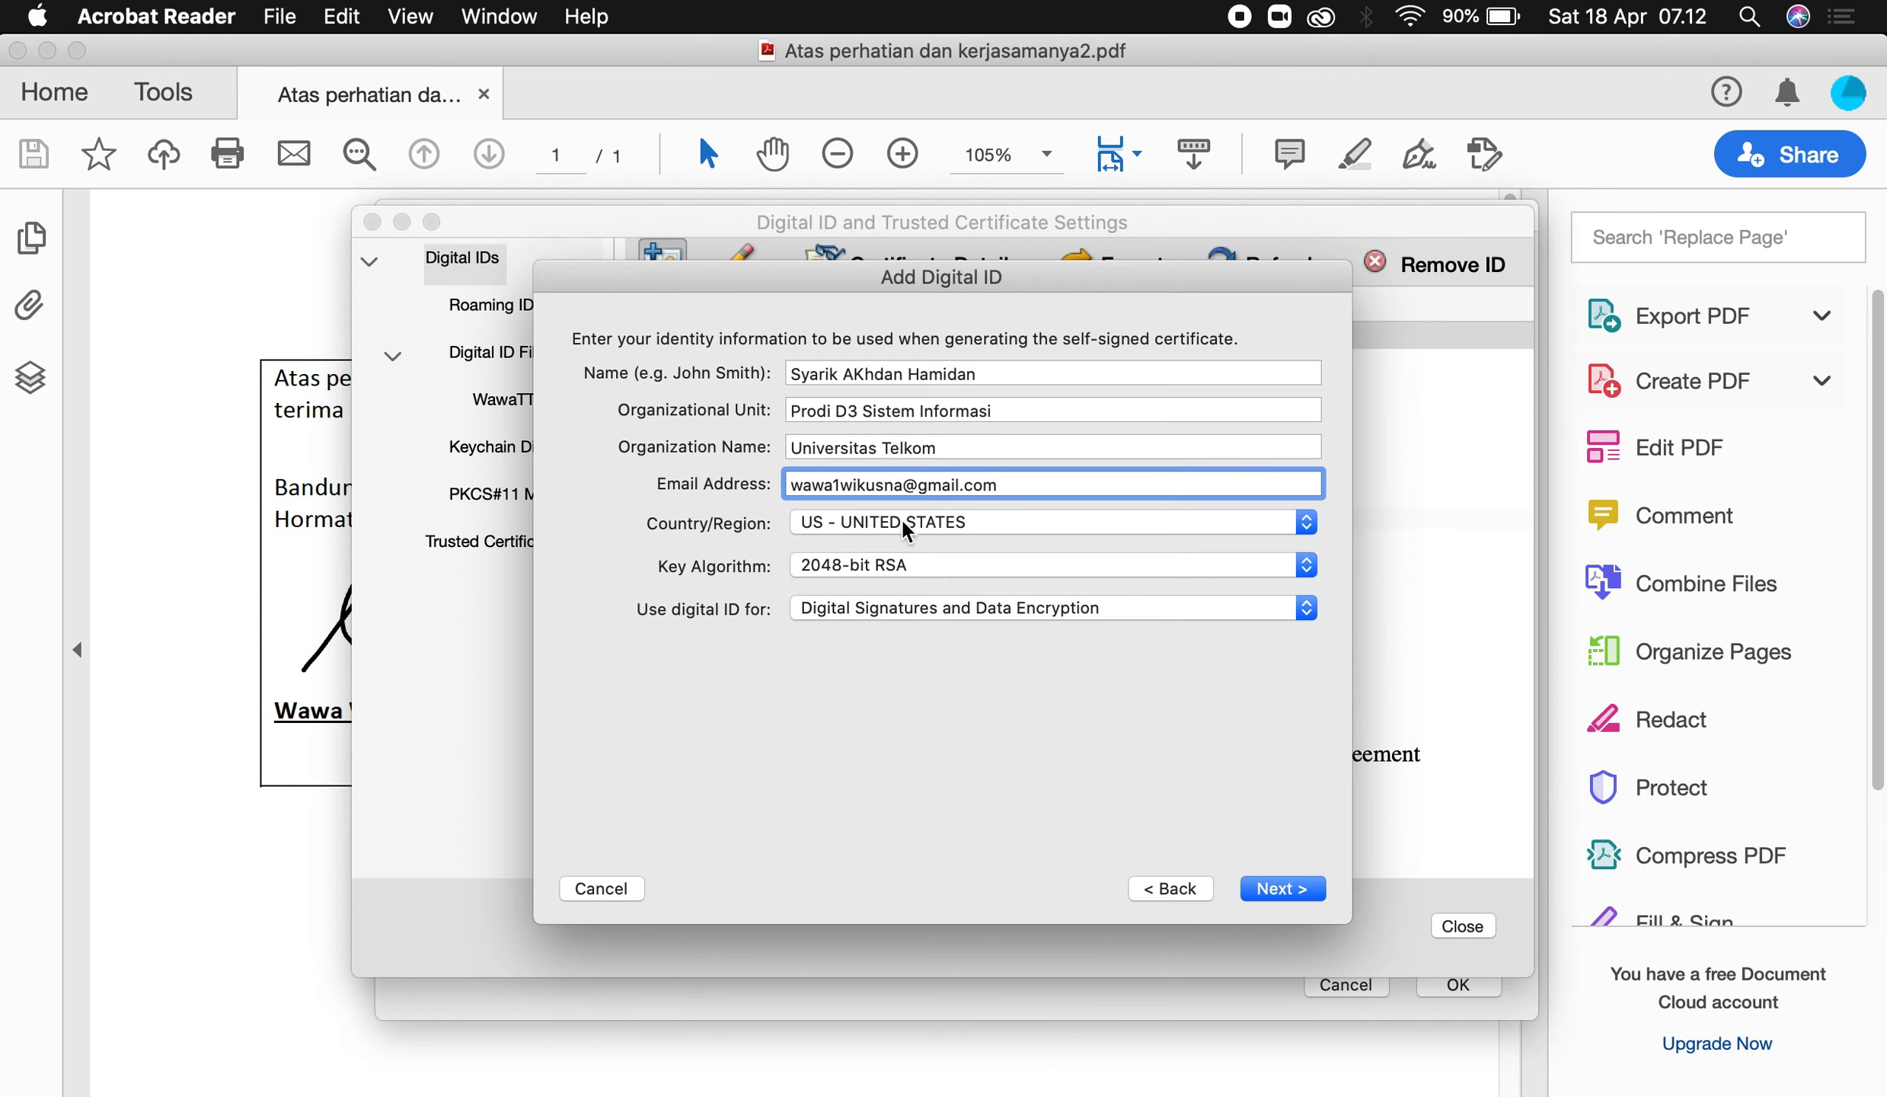
pyautogui.click(937, 526)
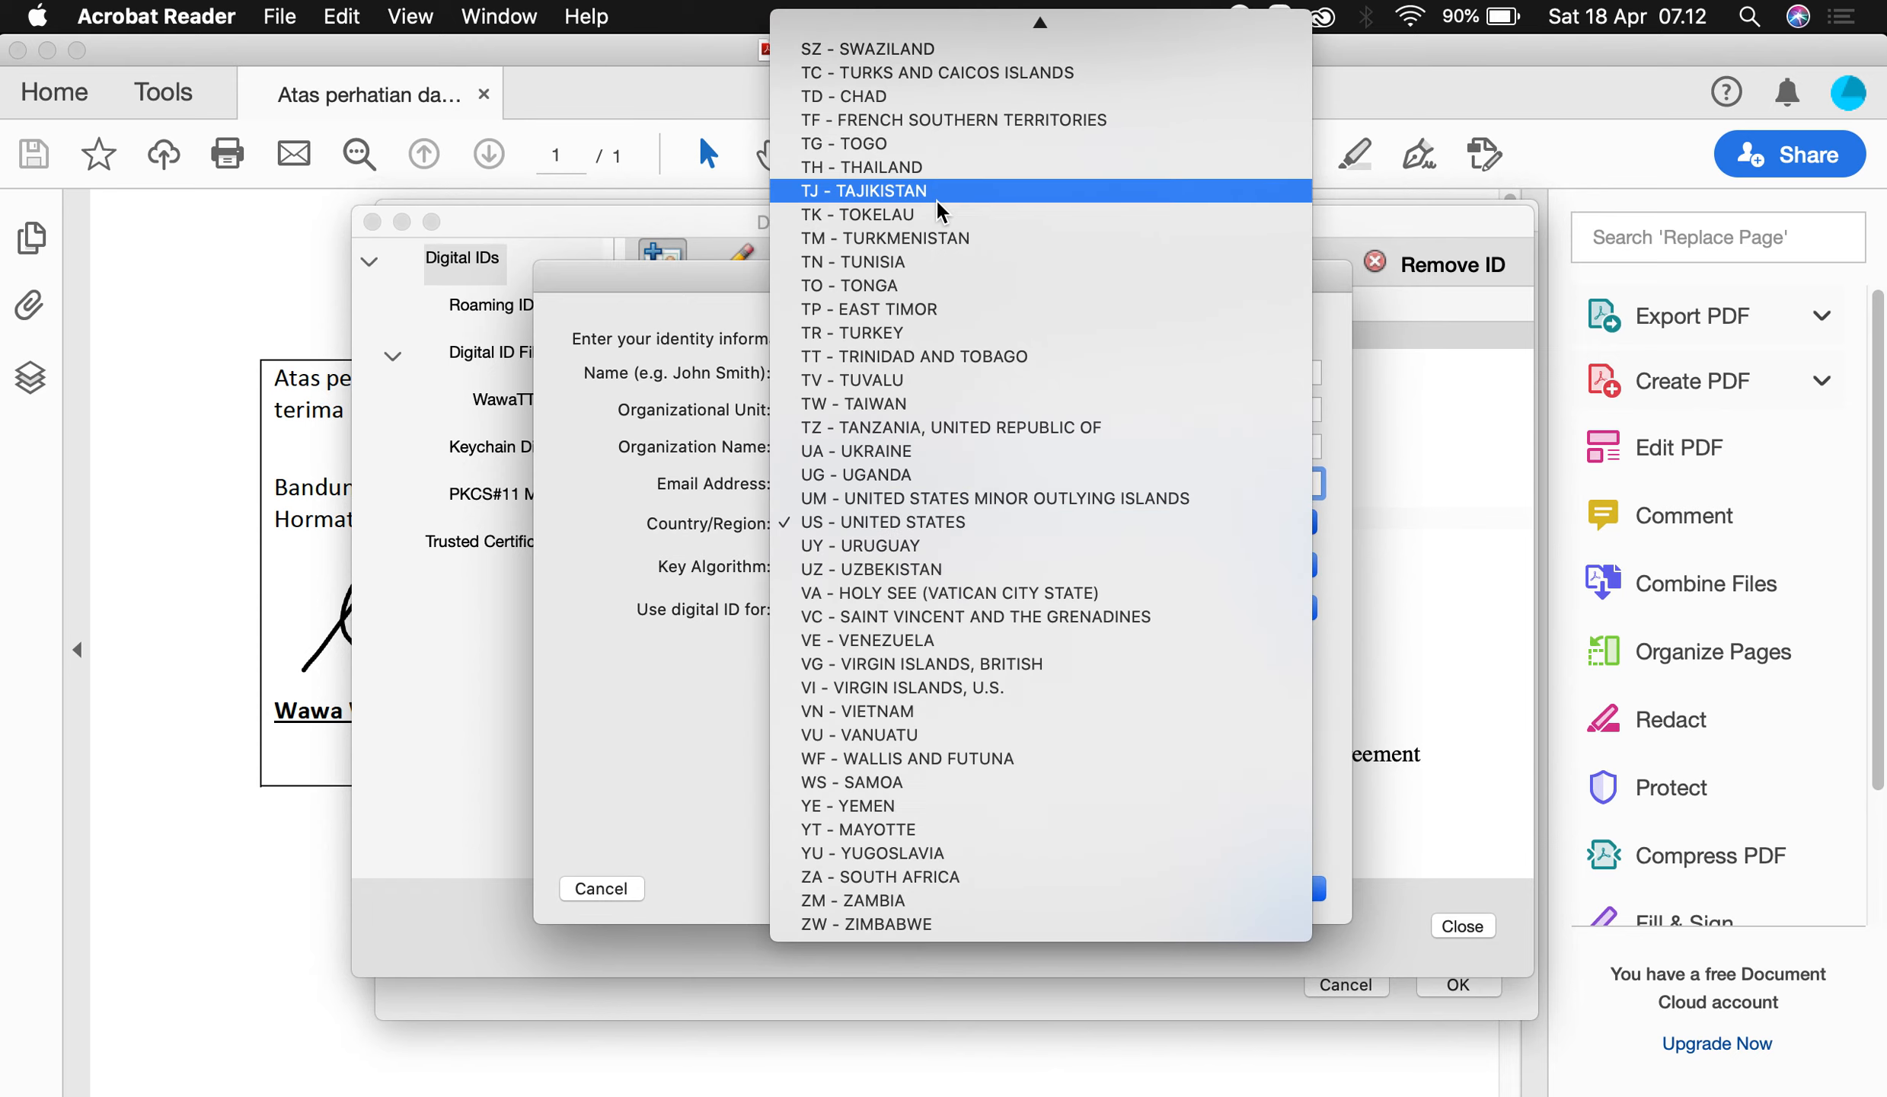
pyautogui.scroll(15, 939, 194)
pyautogui.scroll(20, 939, 204)
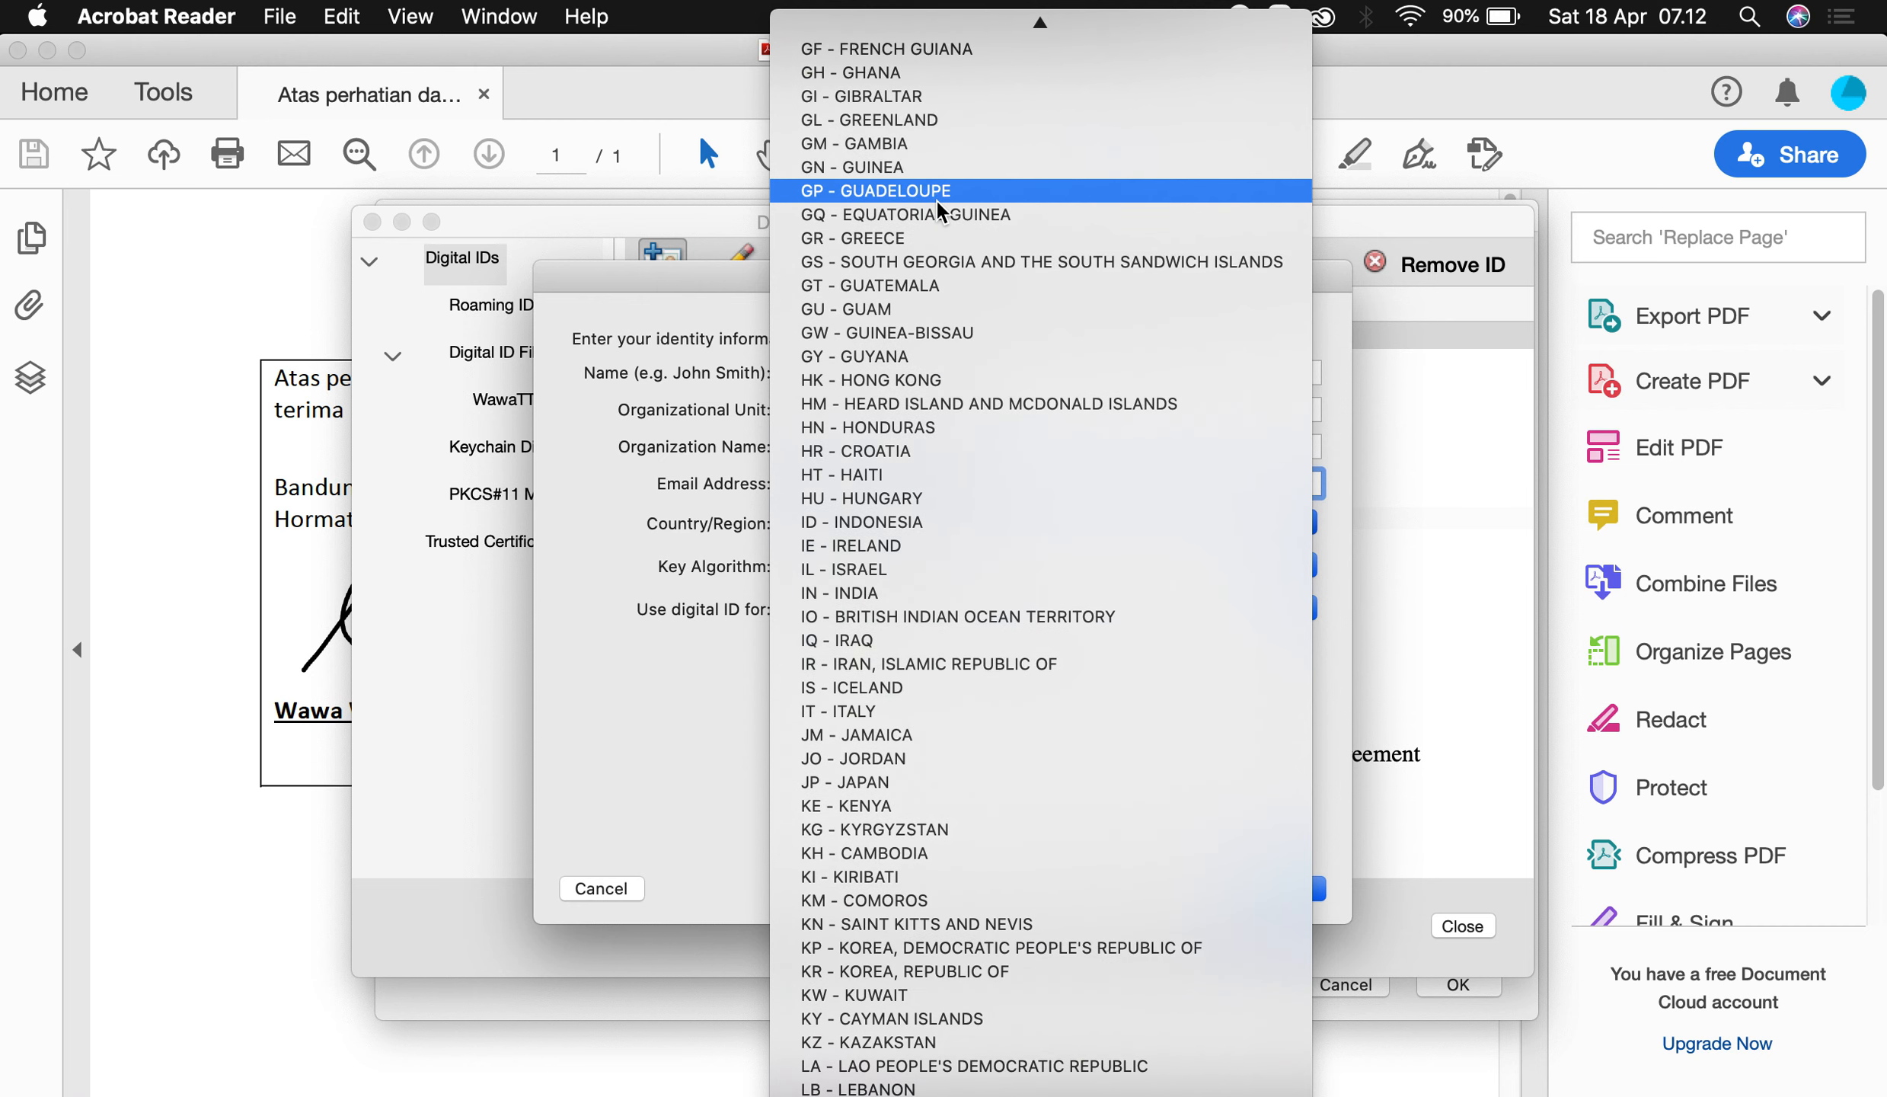
pyautogui.click(906, 525)
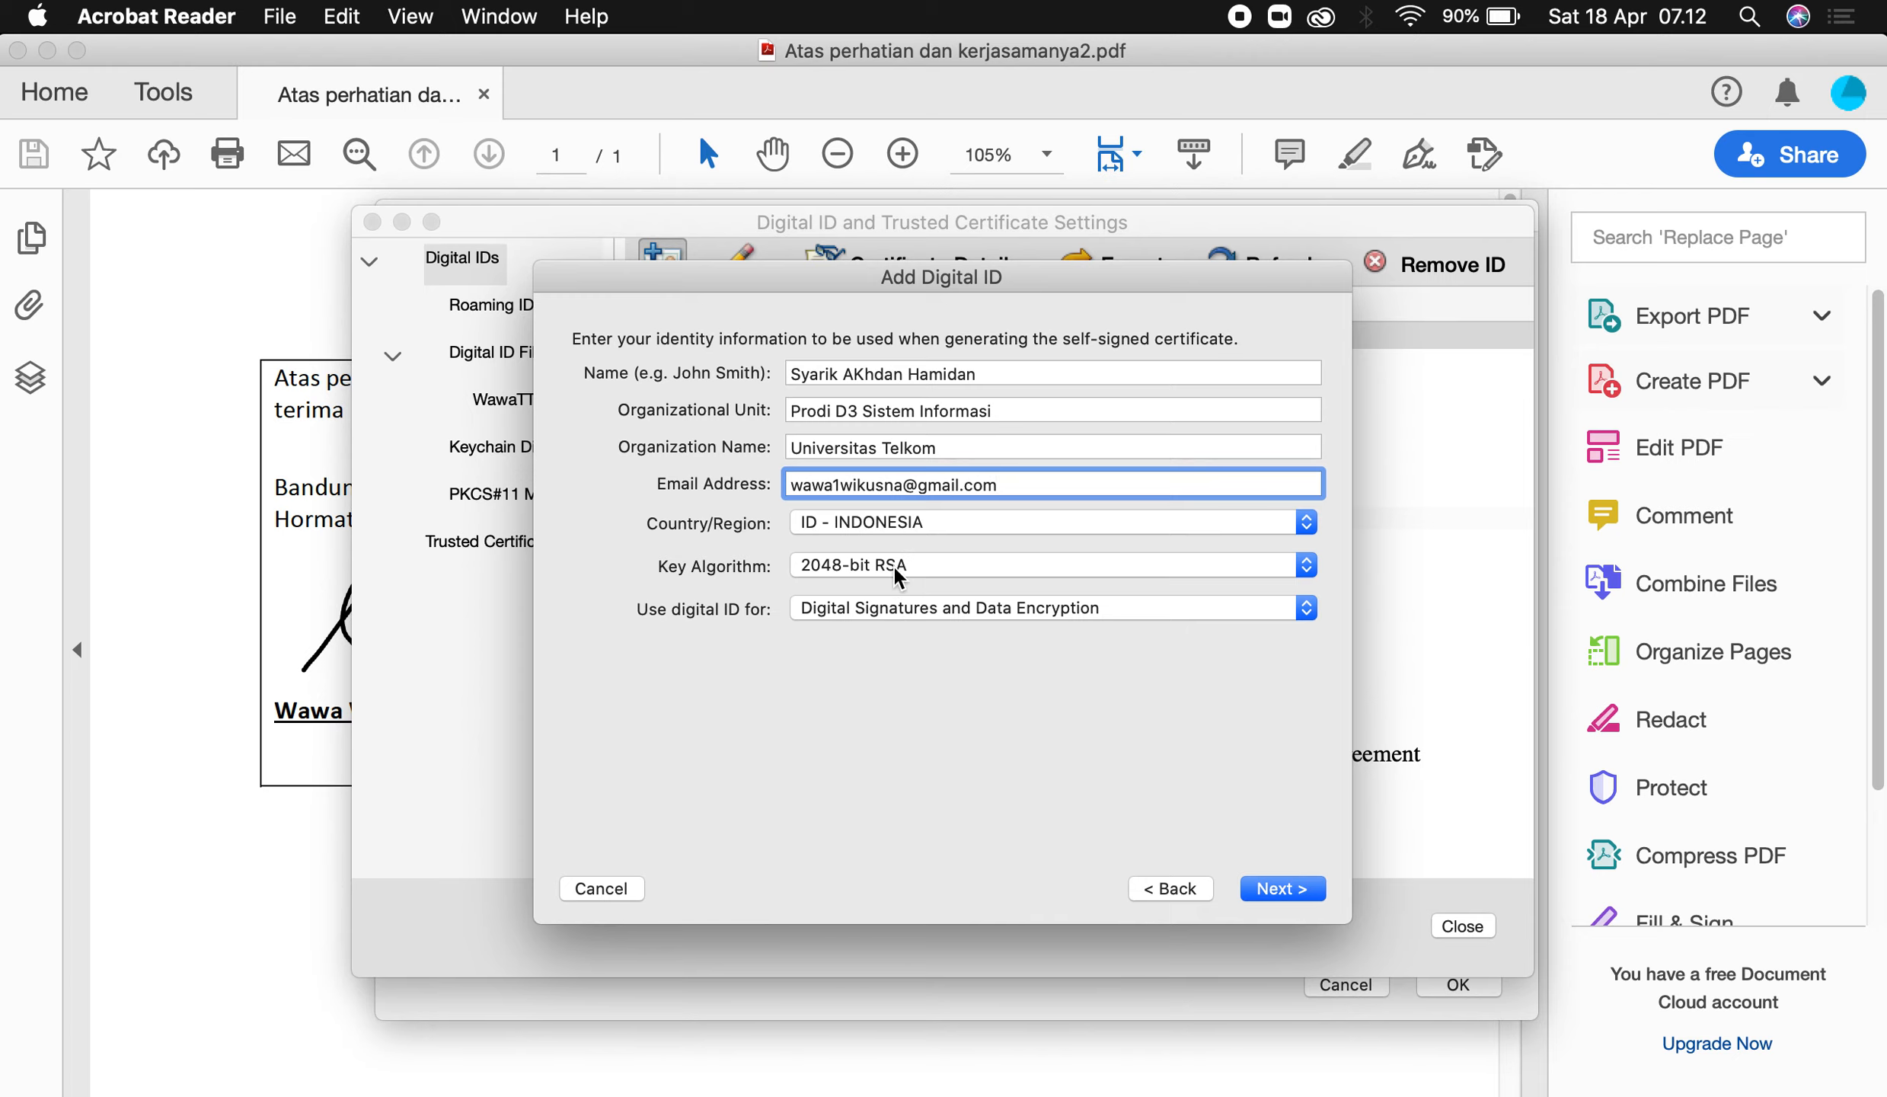
# Enter and confirm a password for the new .p12 digital ID file, then finish.
pyautogui.click(1287, 889)
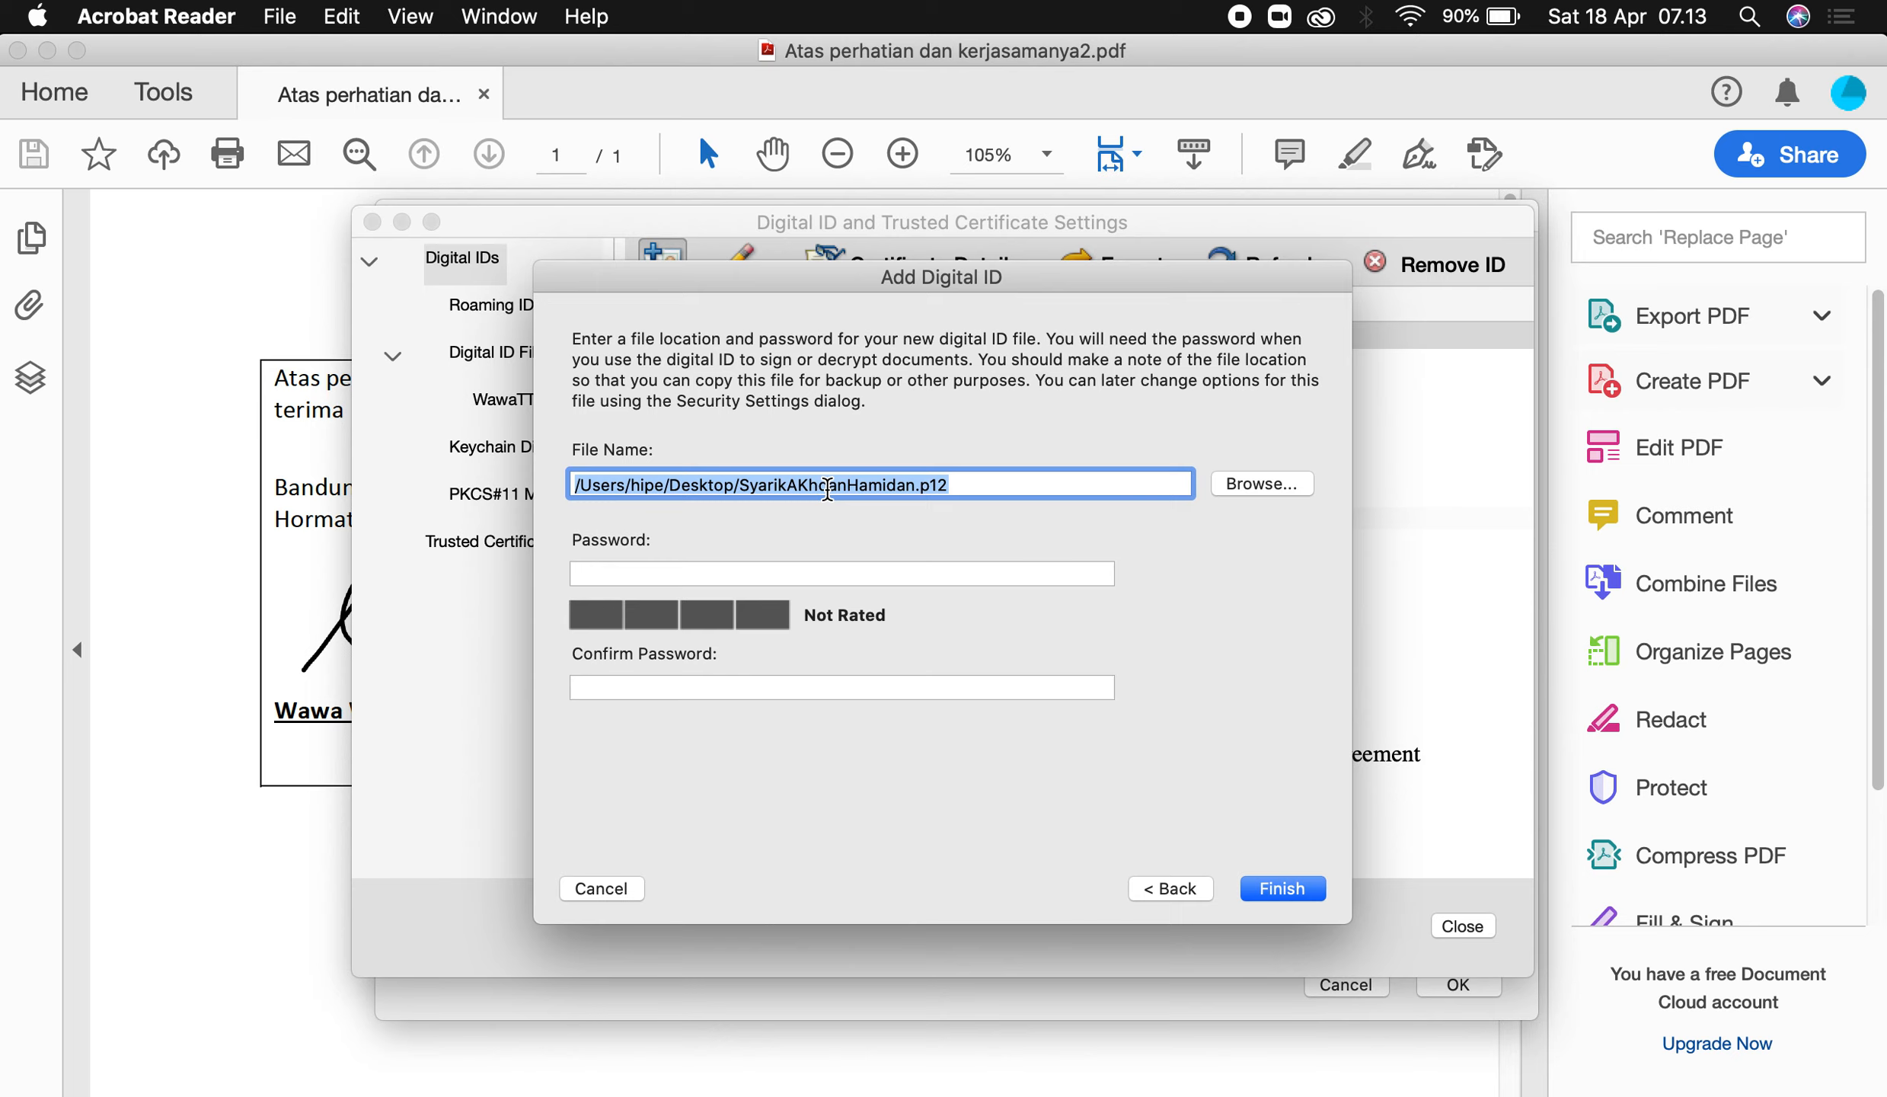
pyautogui.click(714, 573)
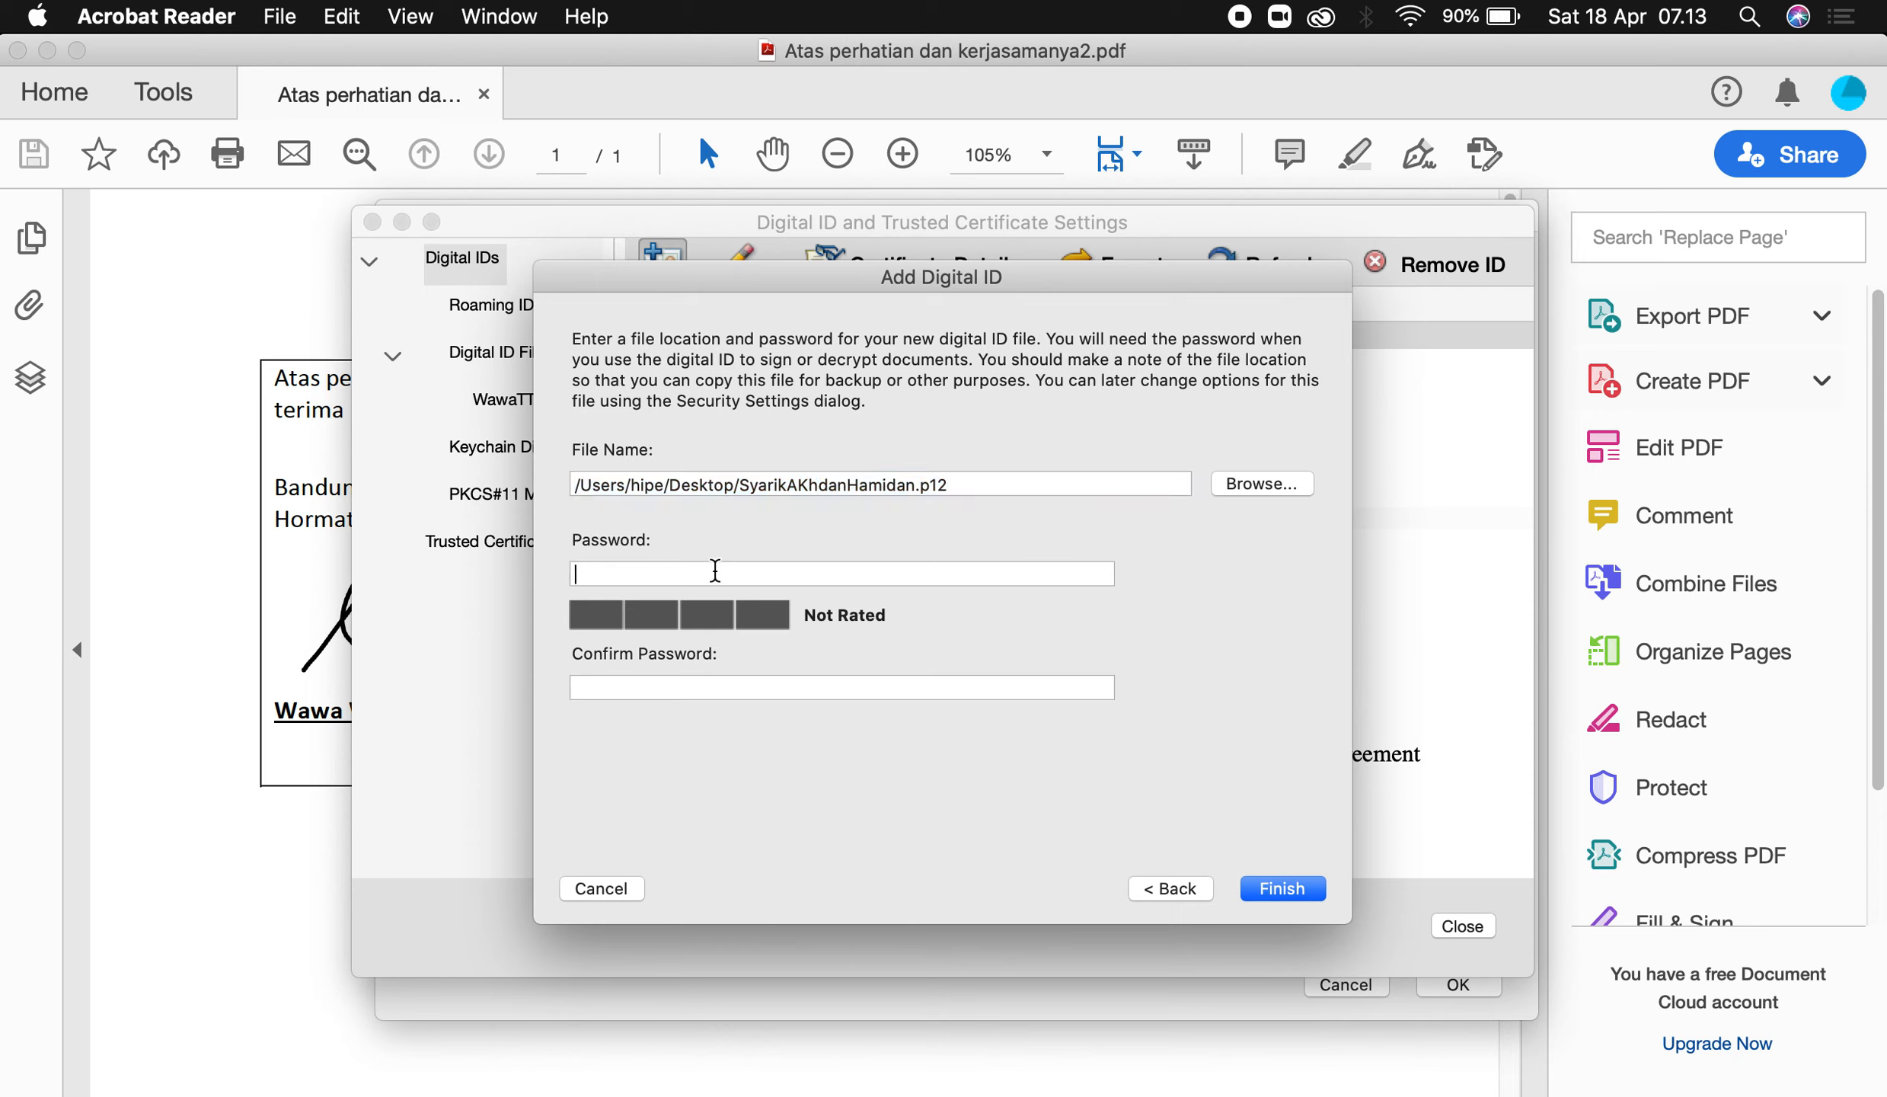
pyautogui.write('aaaa')
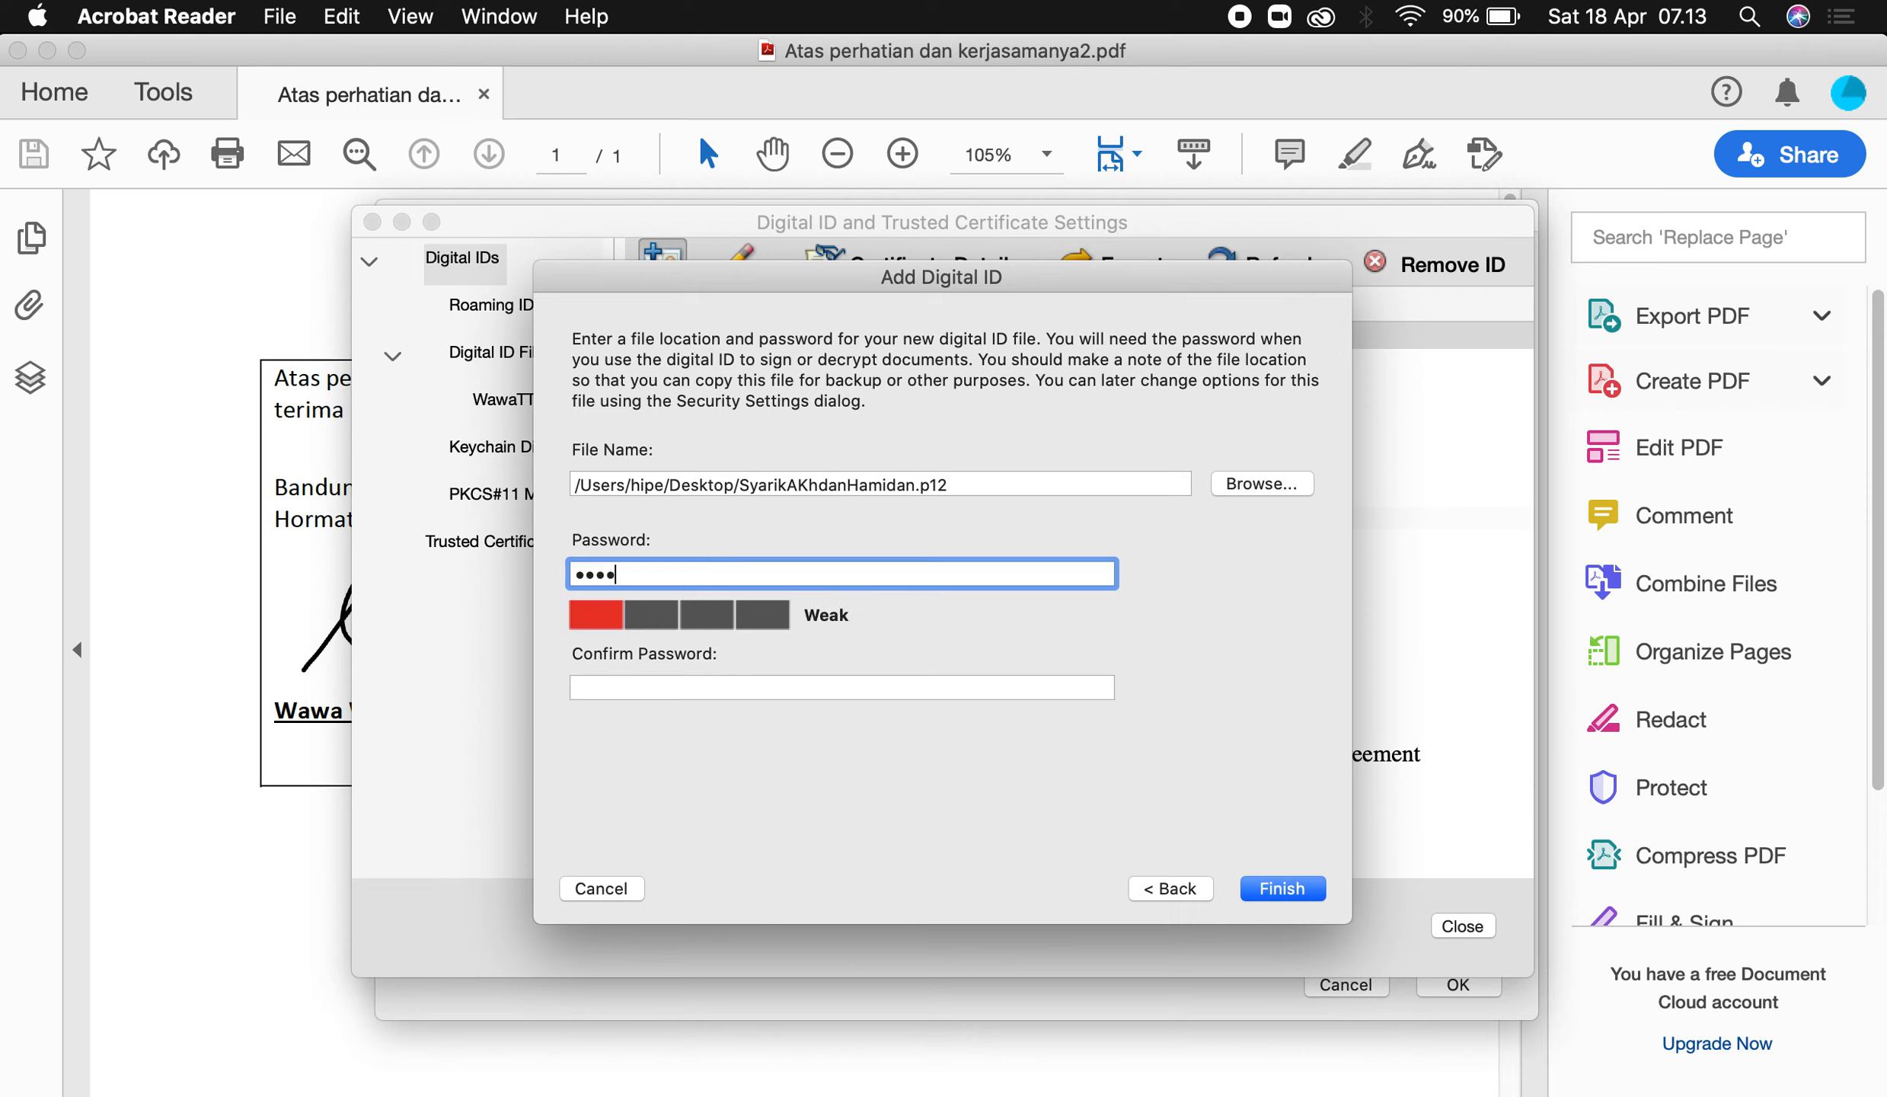
pyautogui.write('a')
pyautogui.press('BackSpace')
pyautogui.press('BackSpace')
pyautogui.press('BackSpace')
pyautogui.press('BackSpace')
pyautogui.press('BackSpace')
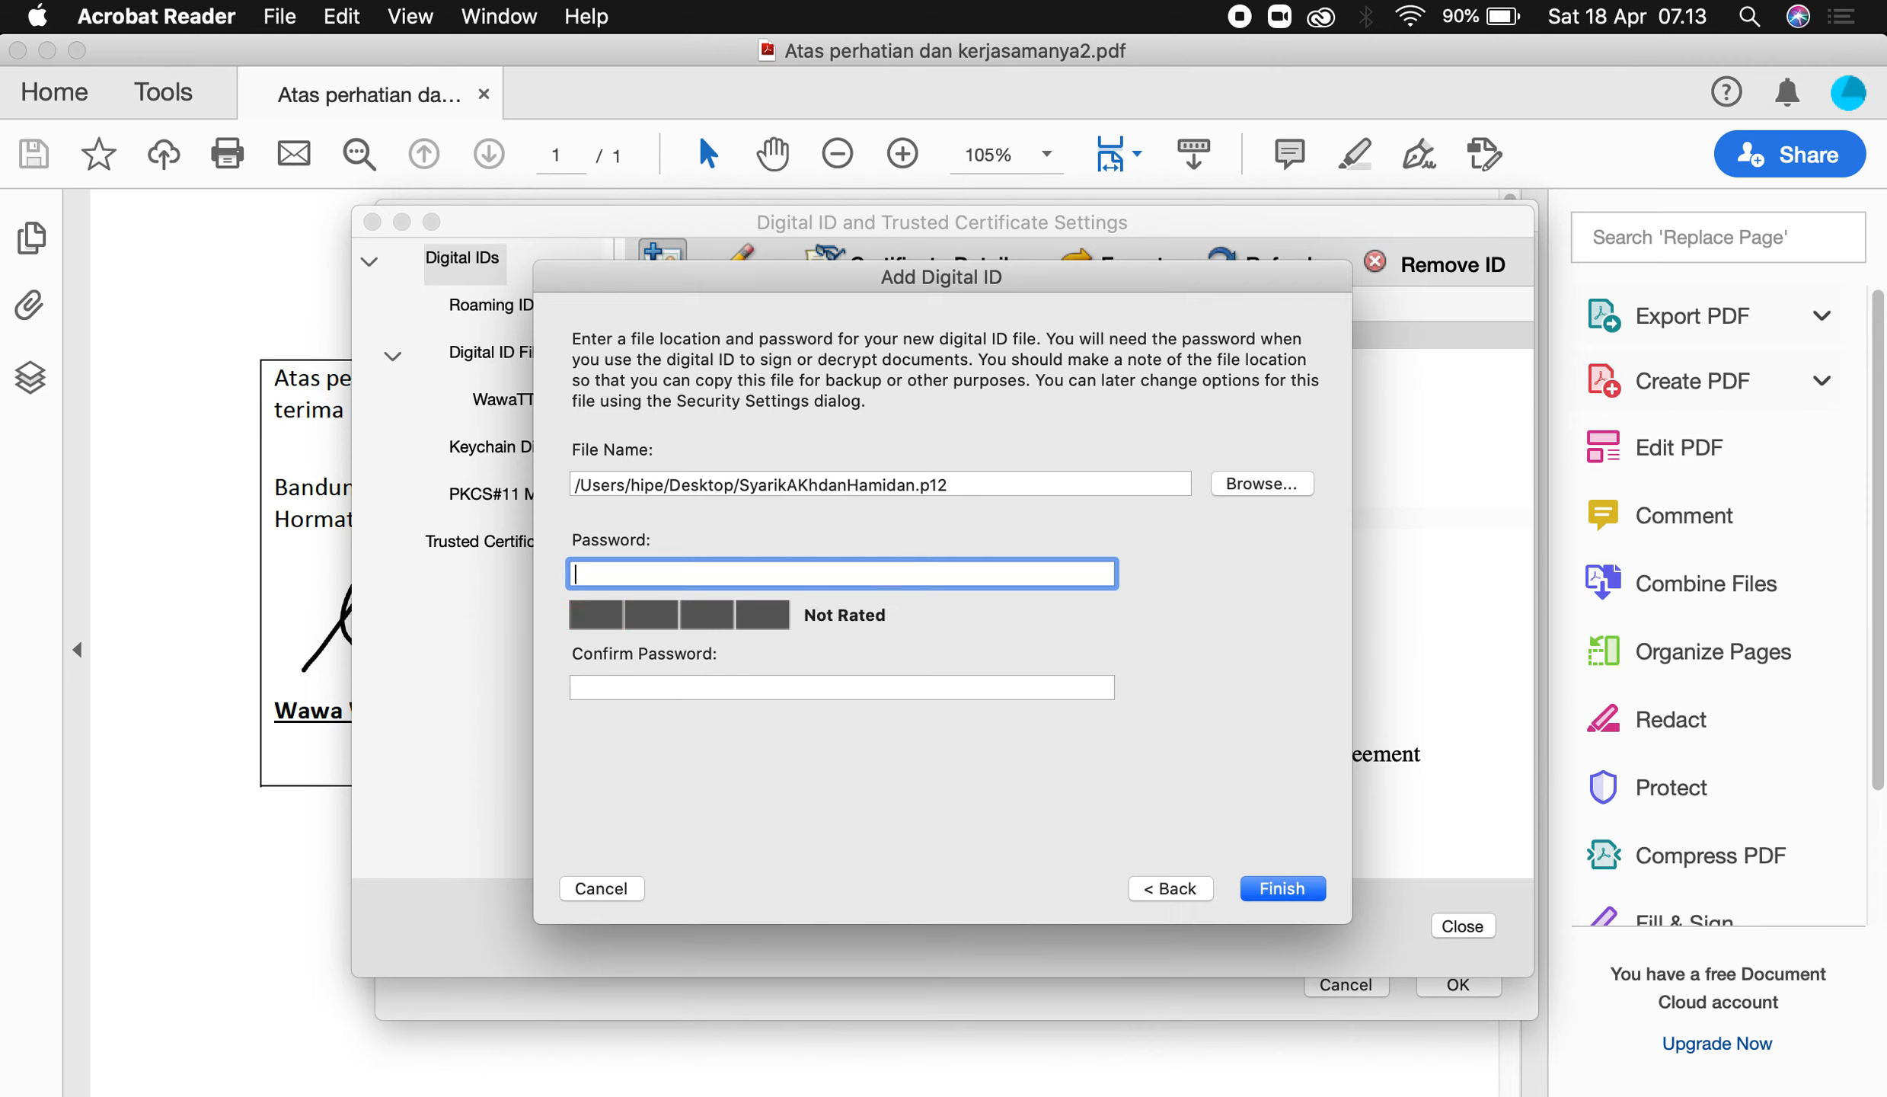
pyautogui.write('aaa')
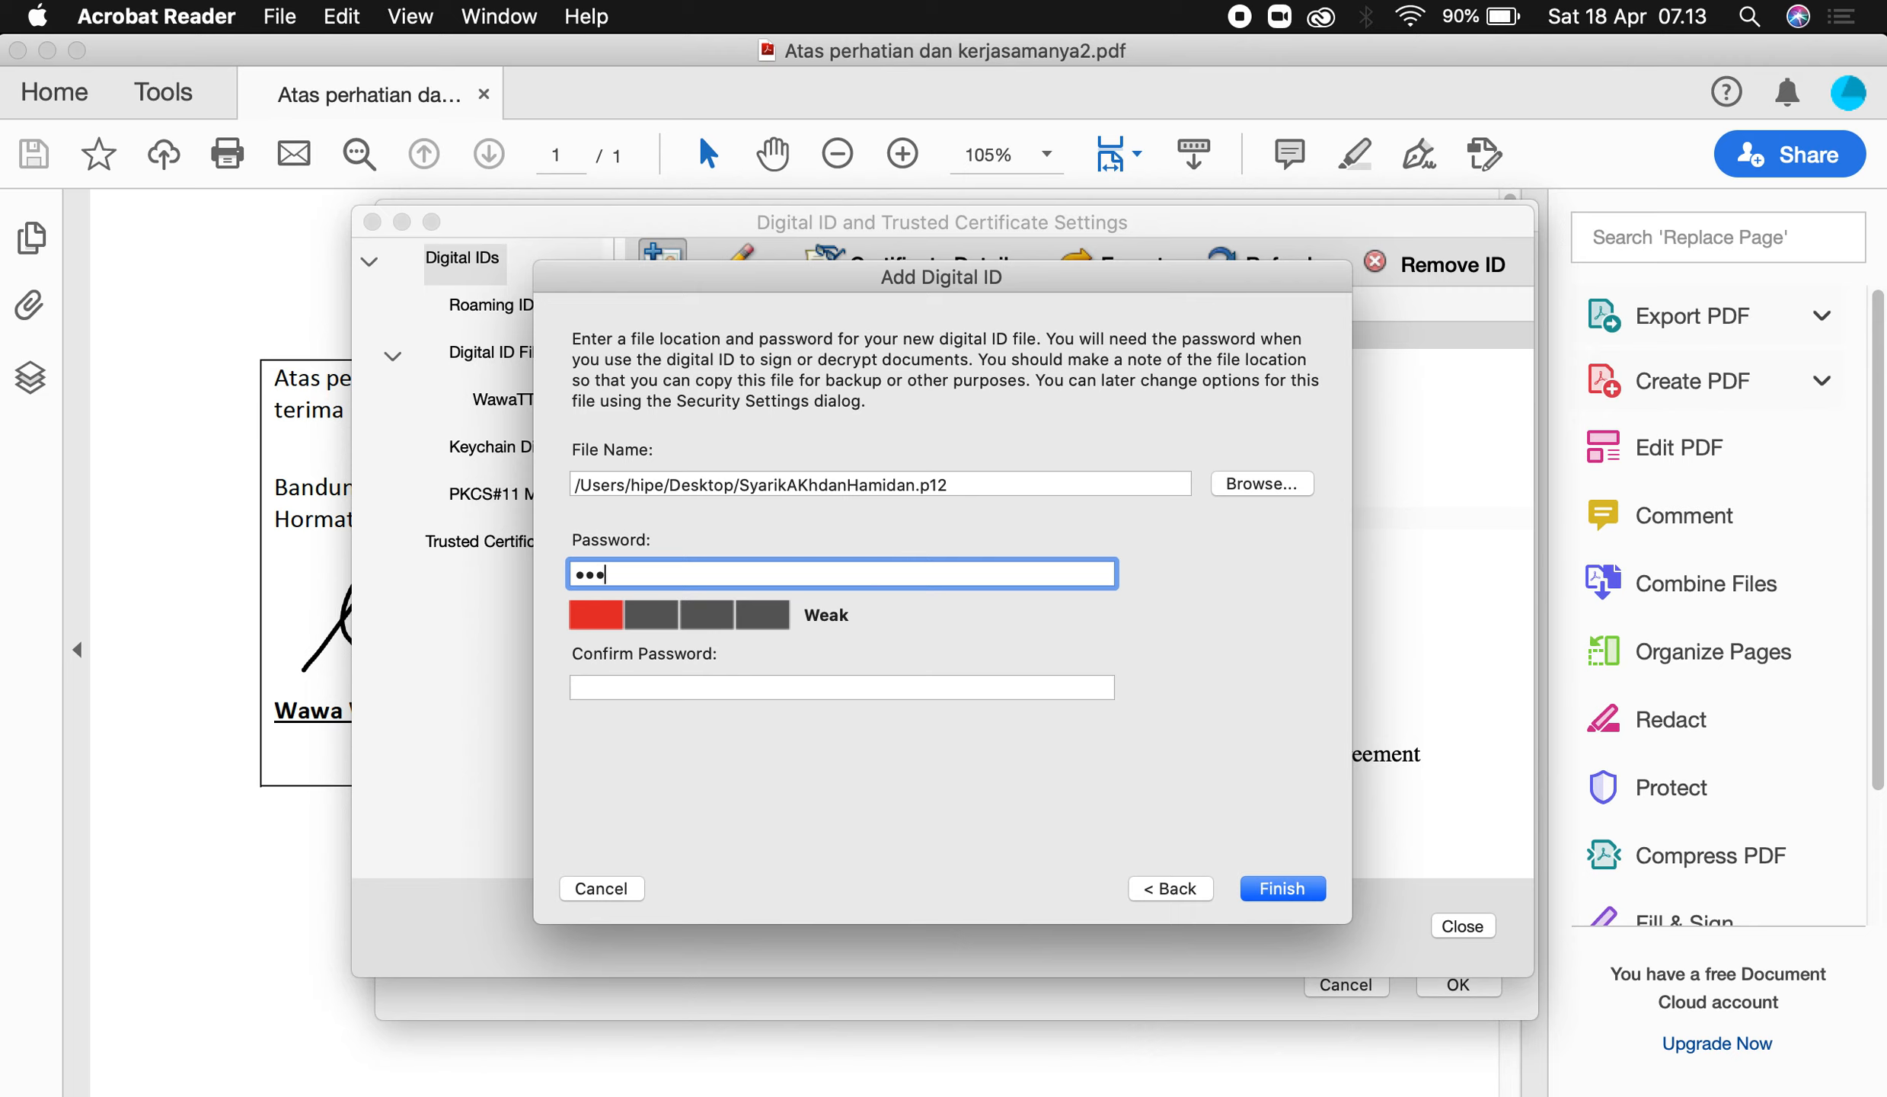
pyautogui.press('BackSpace')
pyautogui.press('BackSpace')
pyautogui.press('BackSpace')
pyautogui.write('aaaaaaa')
pyautogui.click(700, 694)
pyautogui.write('aaaaaa')
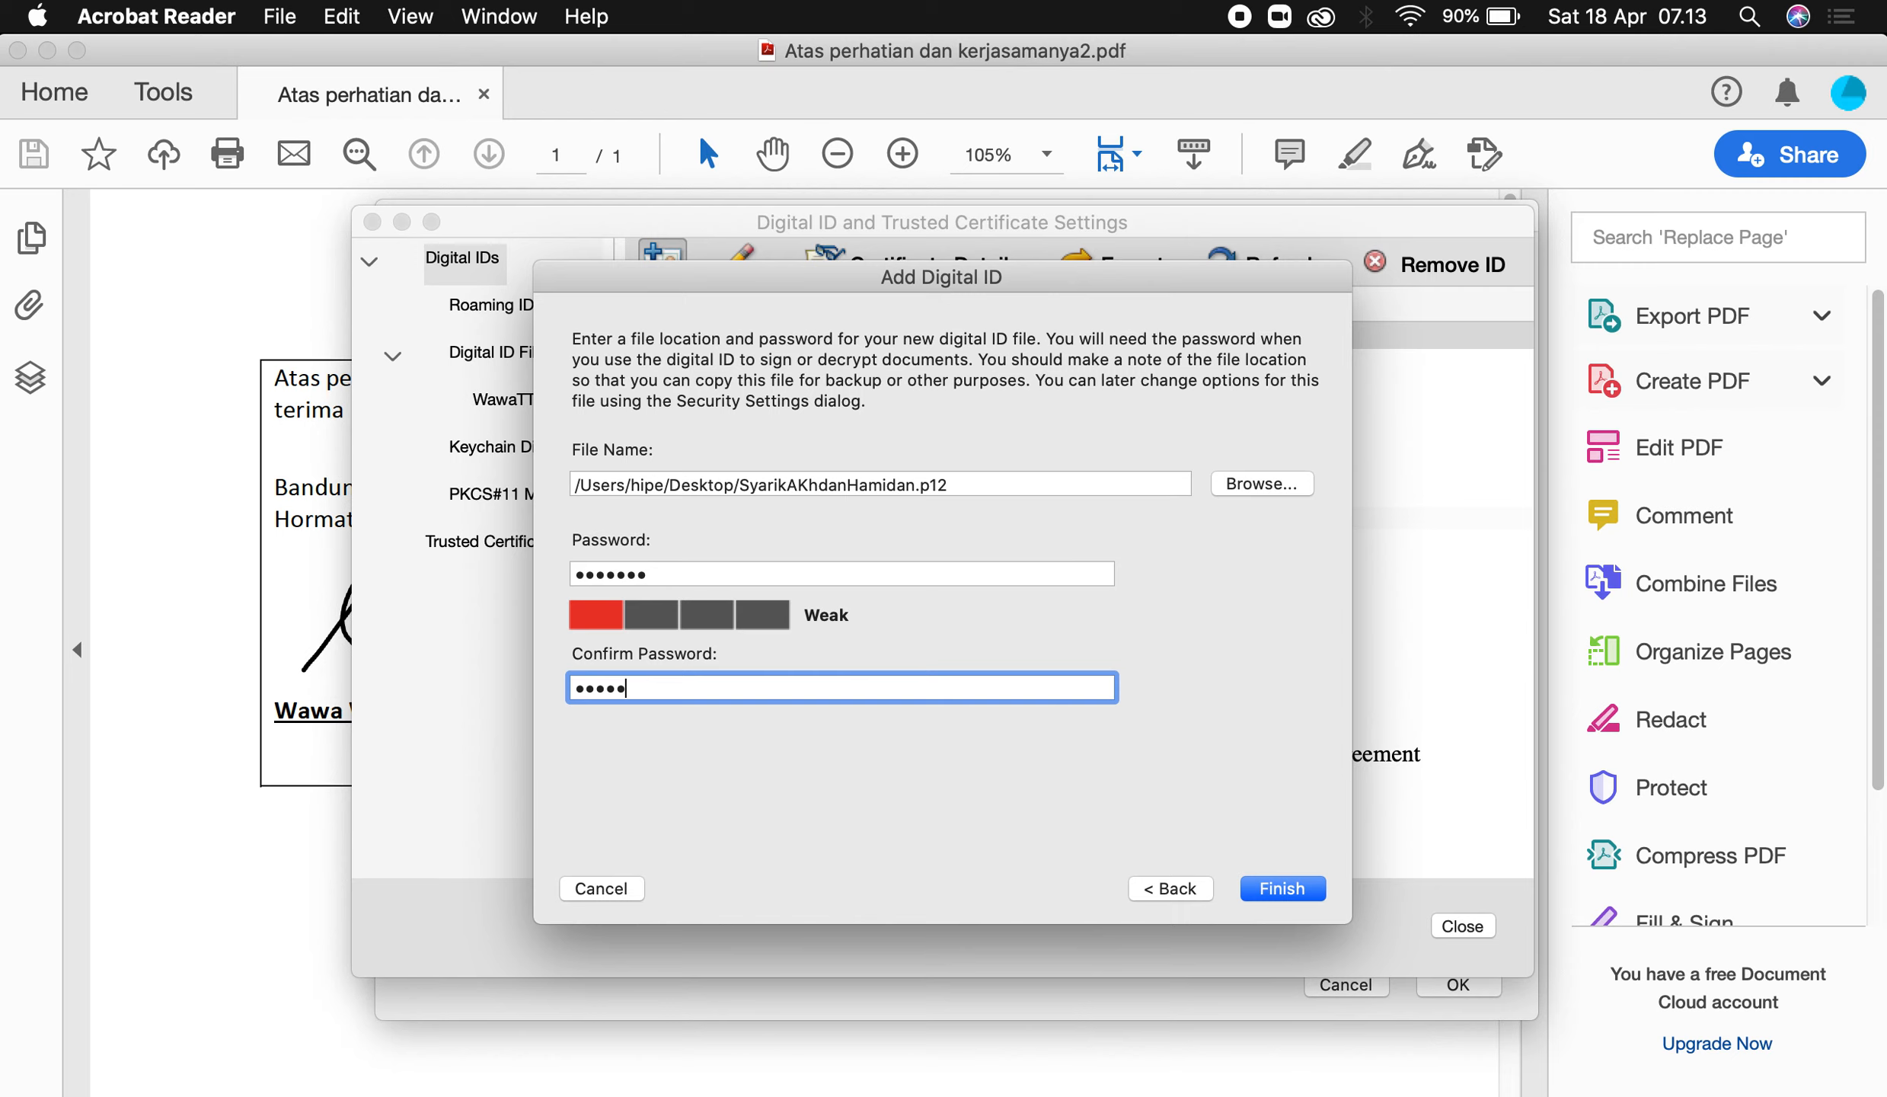
pyautogui.write('a')
pyautogui.click(1259, 884)
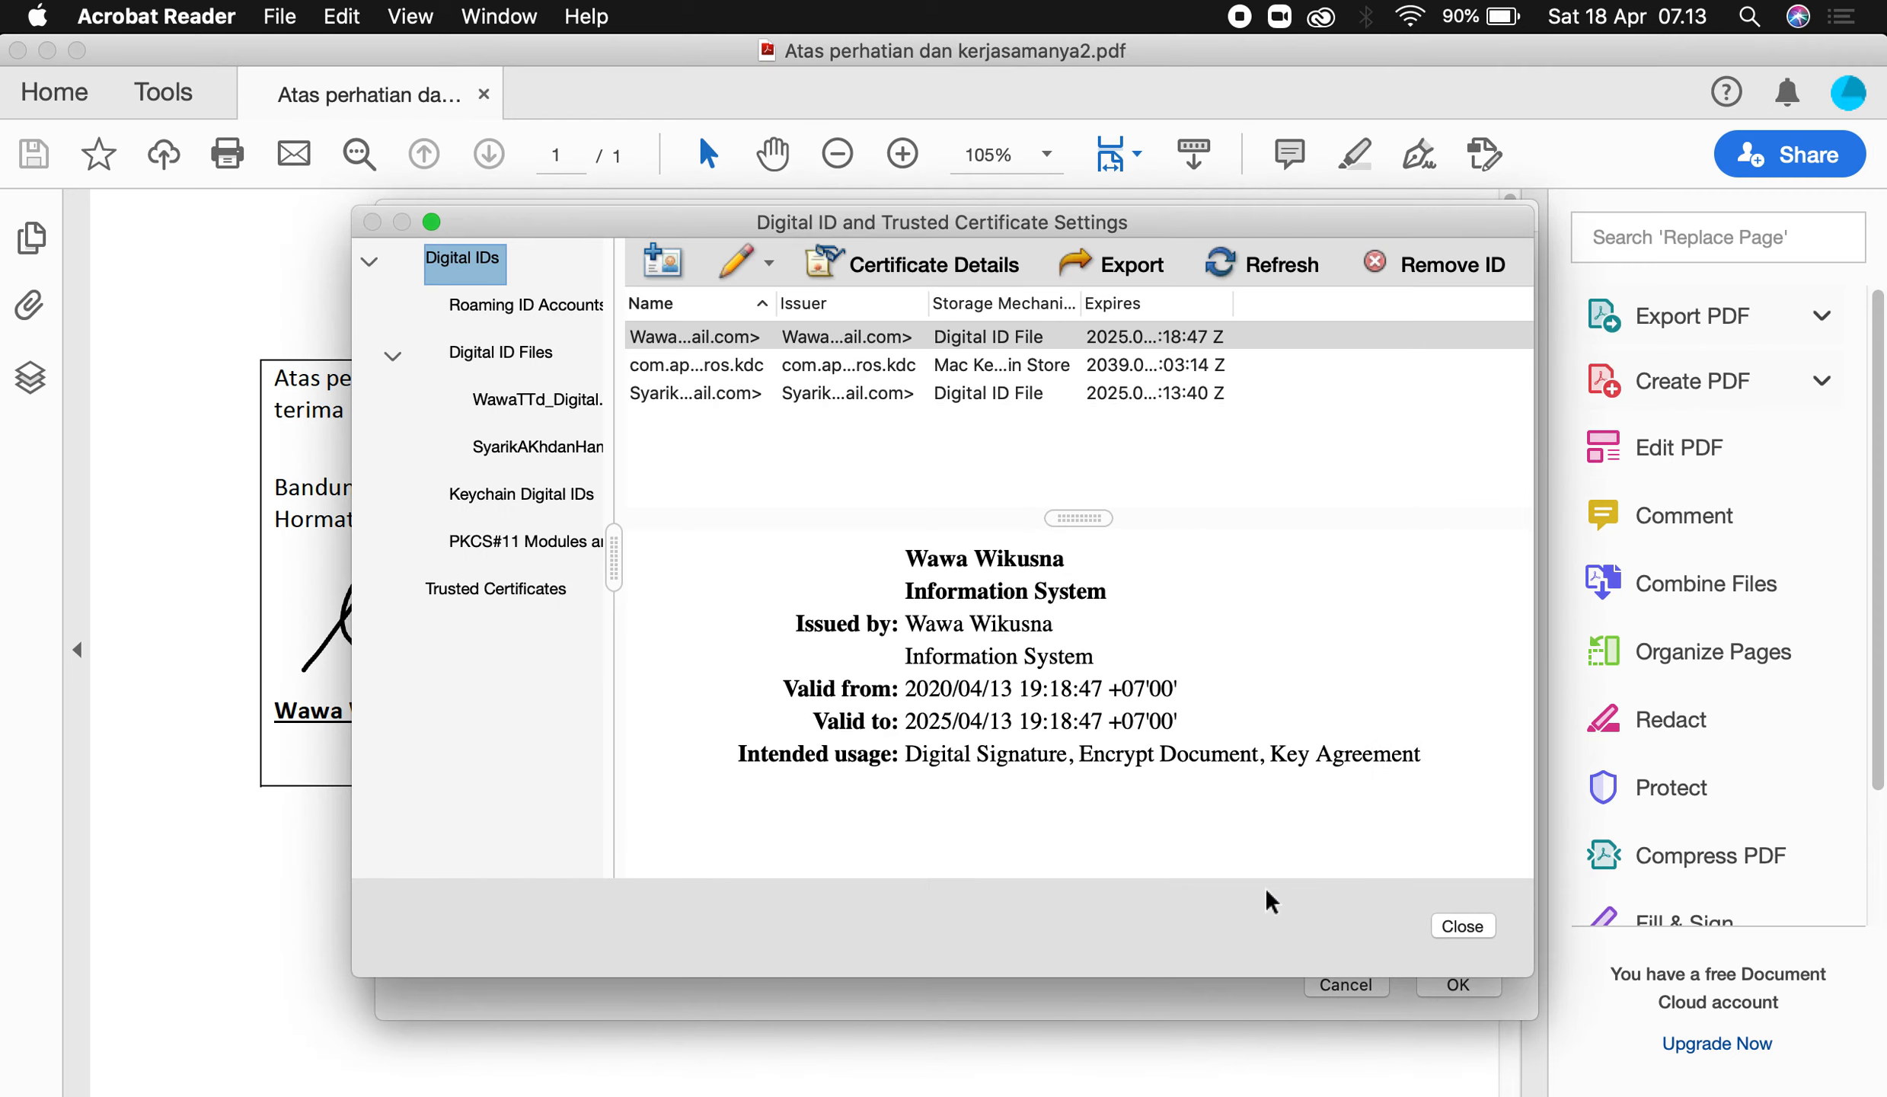
# Widen the name column to check the new ID's certificate info, then close settings and Preferences.
pyautogui.moveTo(776, 300); pyautogui.dragTo(1095, 303)
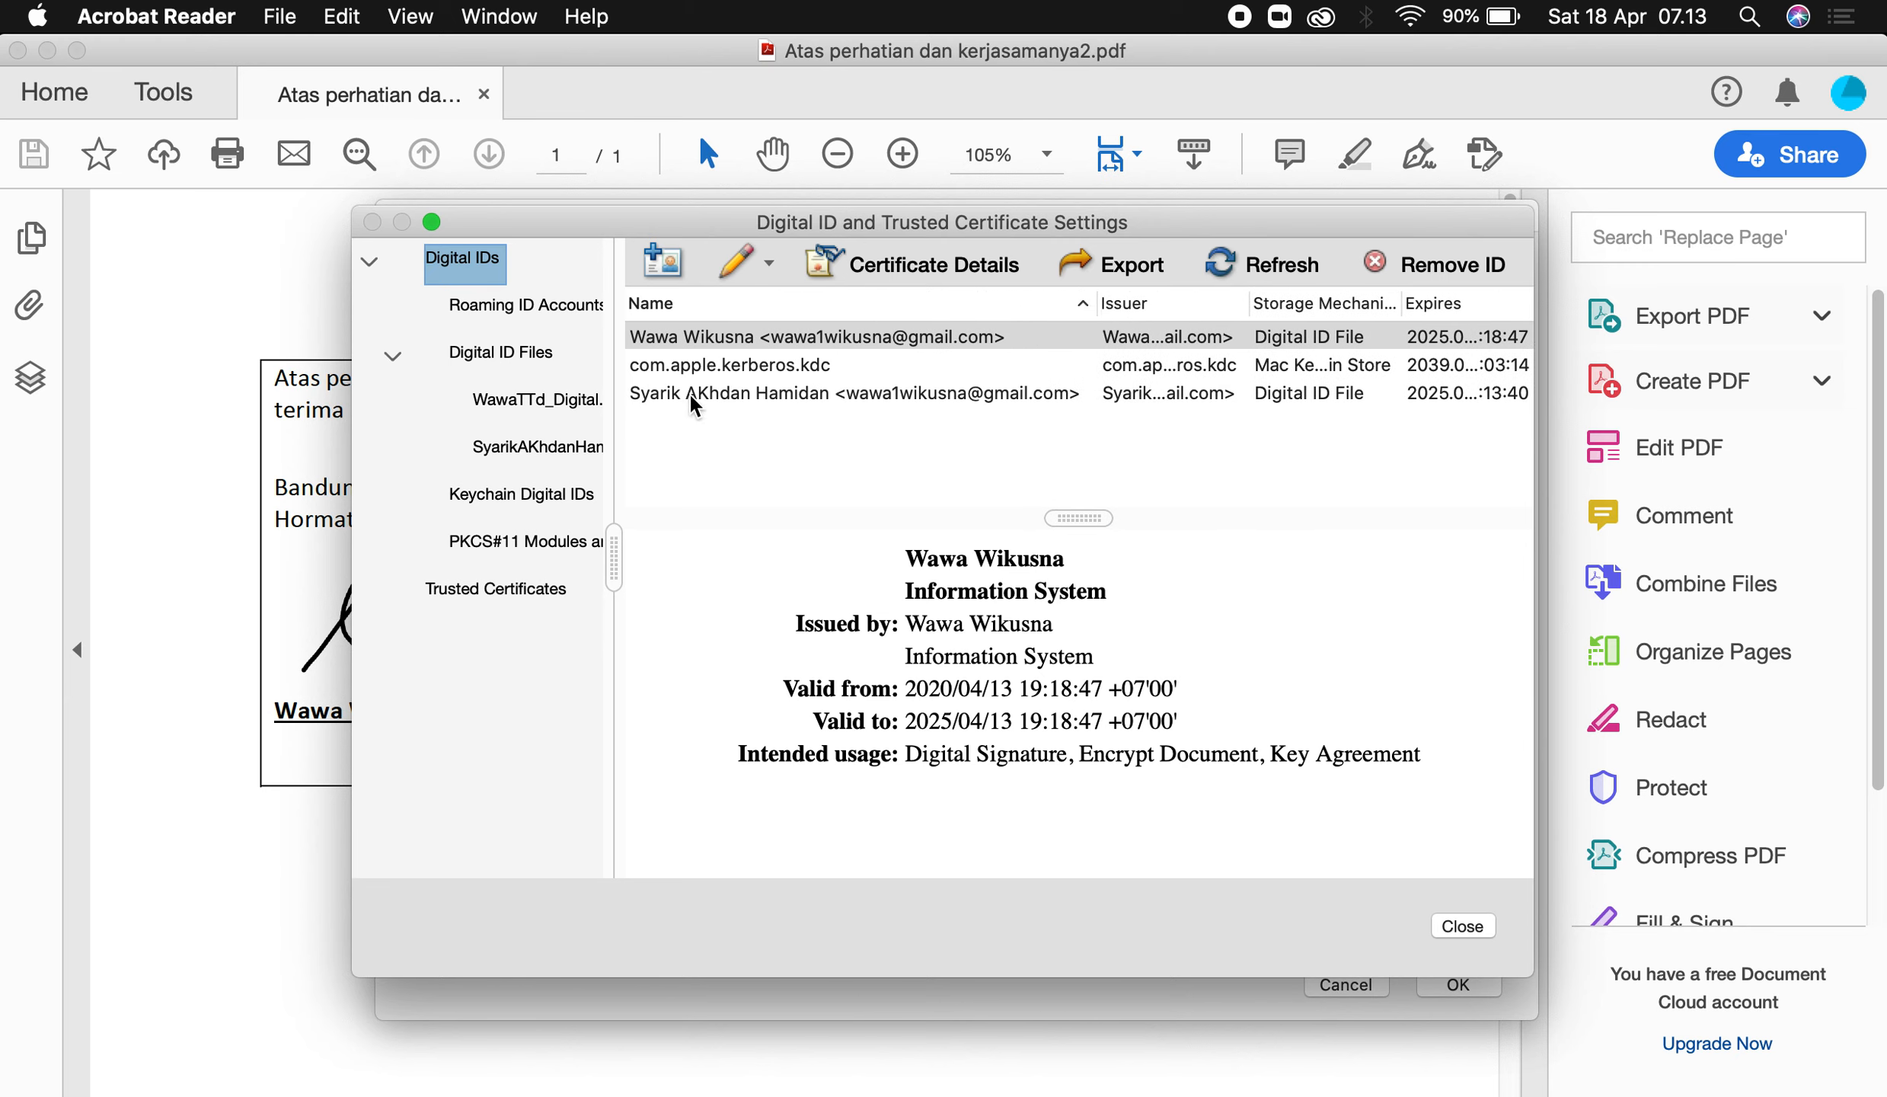
pyautogui.click(695, 392)
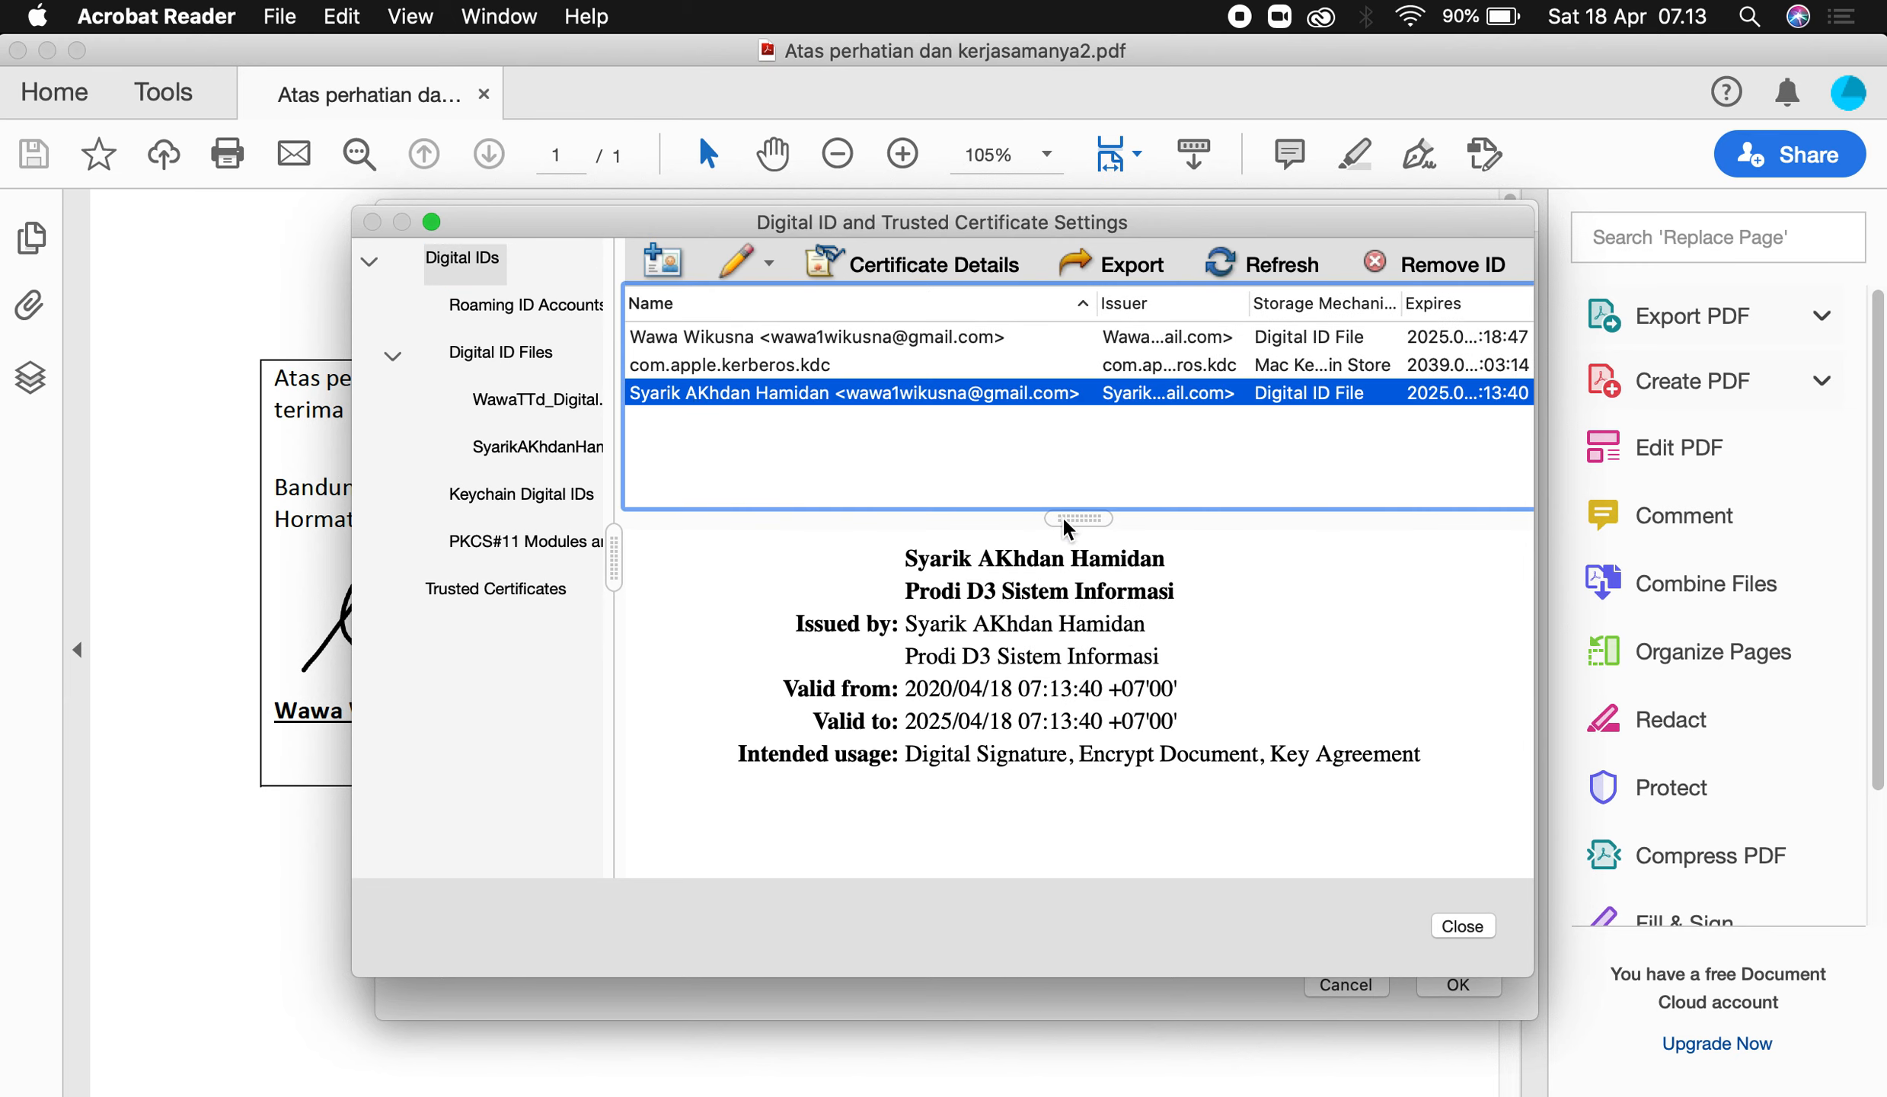
pyautogui.click(1462, 926)
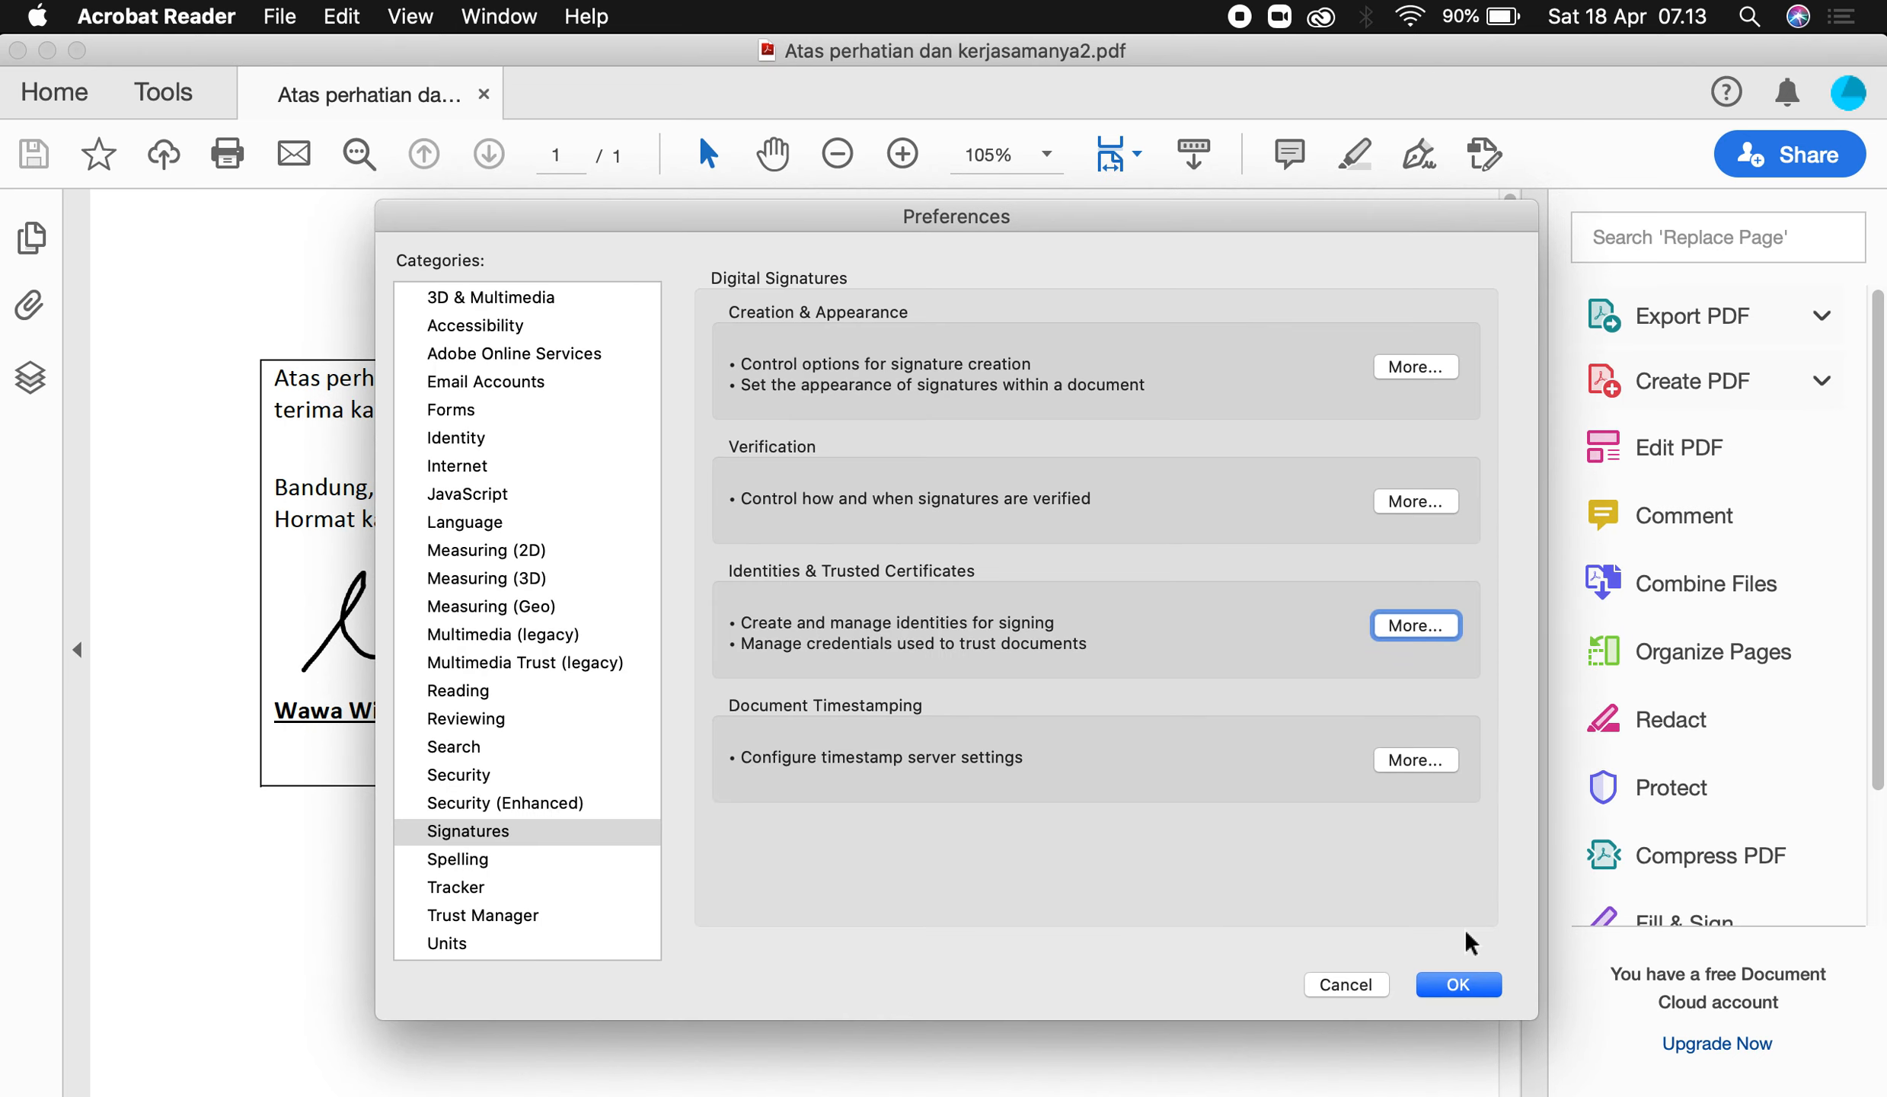
pyautogui.click(1442, 981)
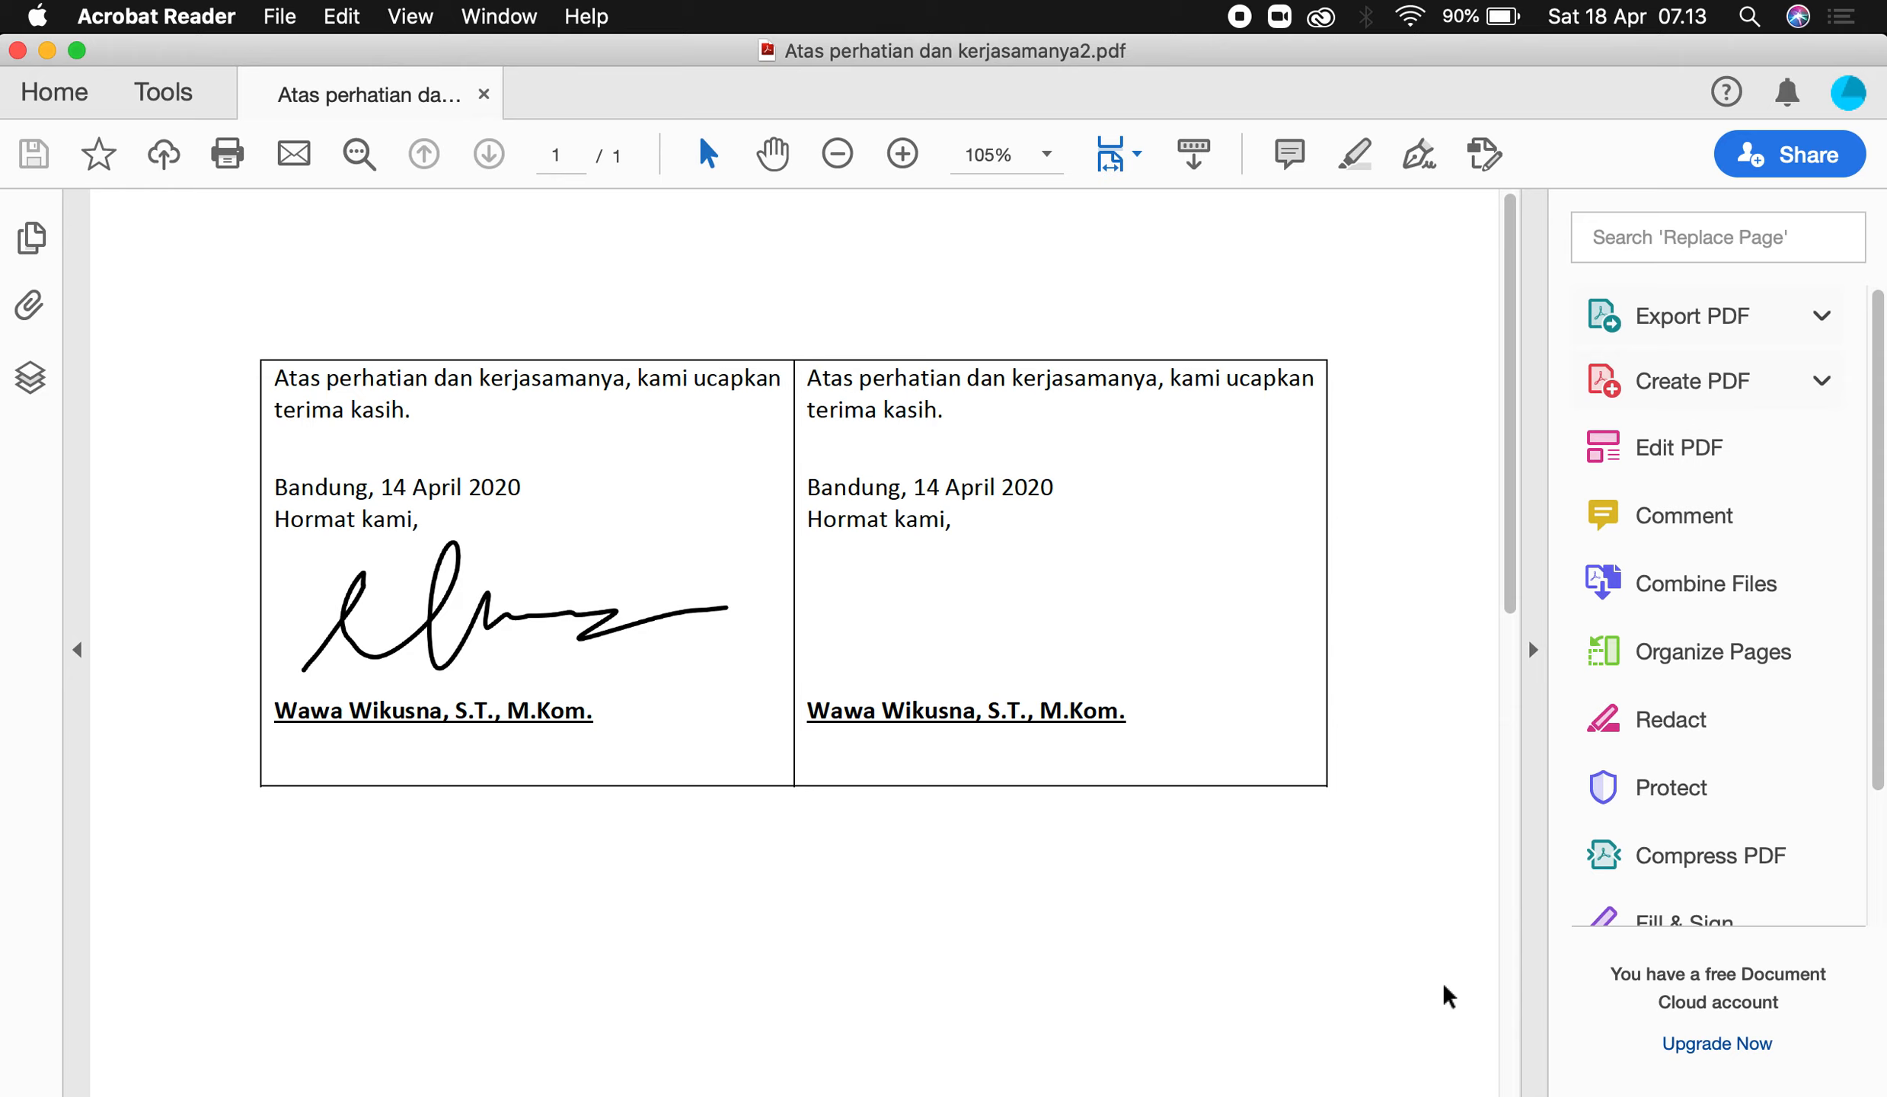
# Reopen Preferences > Signatures > Identities & Trusted Certificates and select the new ID, valid 2020/04/18–2025/04/18.
pyautogui.click(1851, 96)
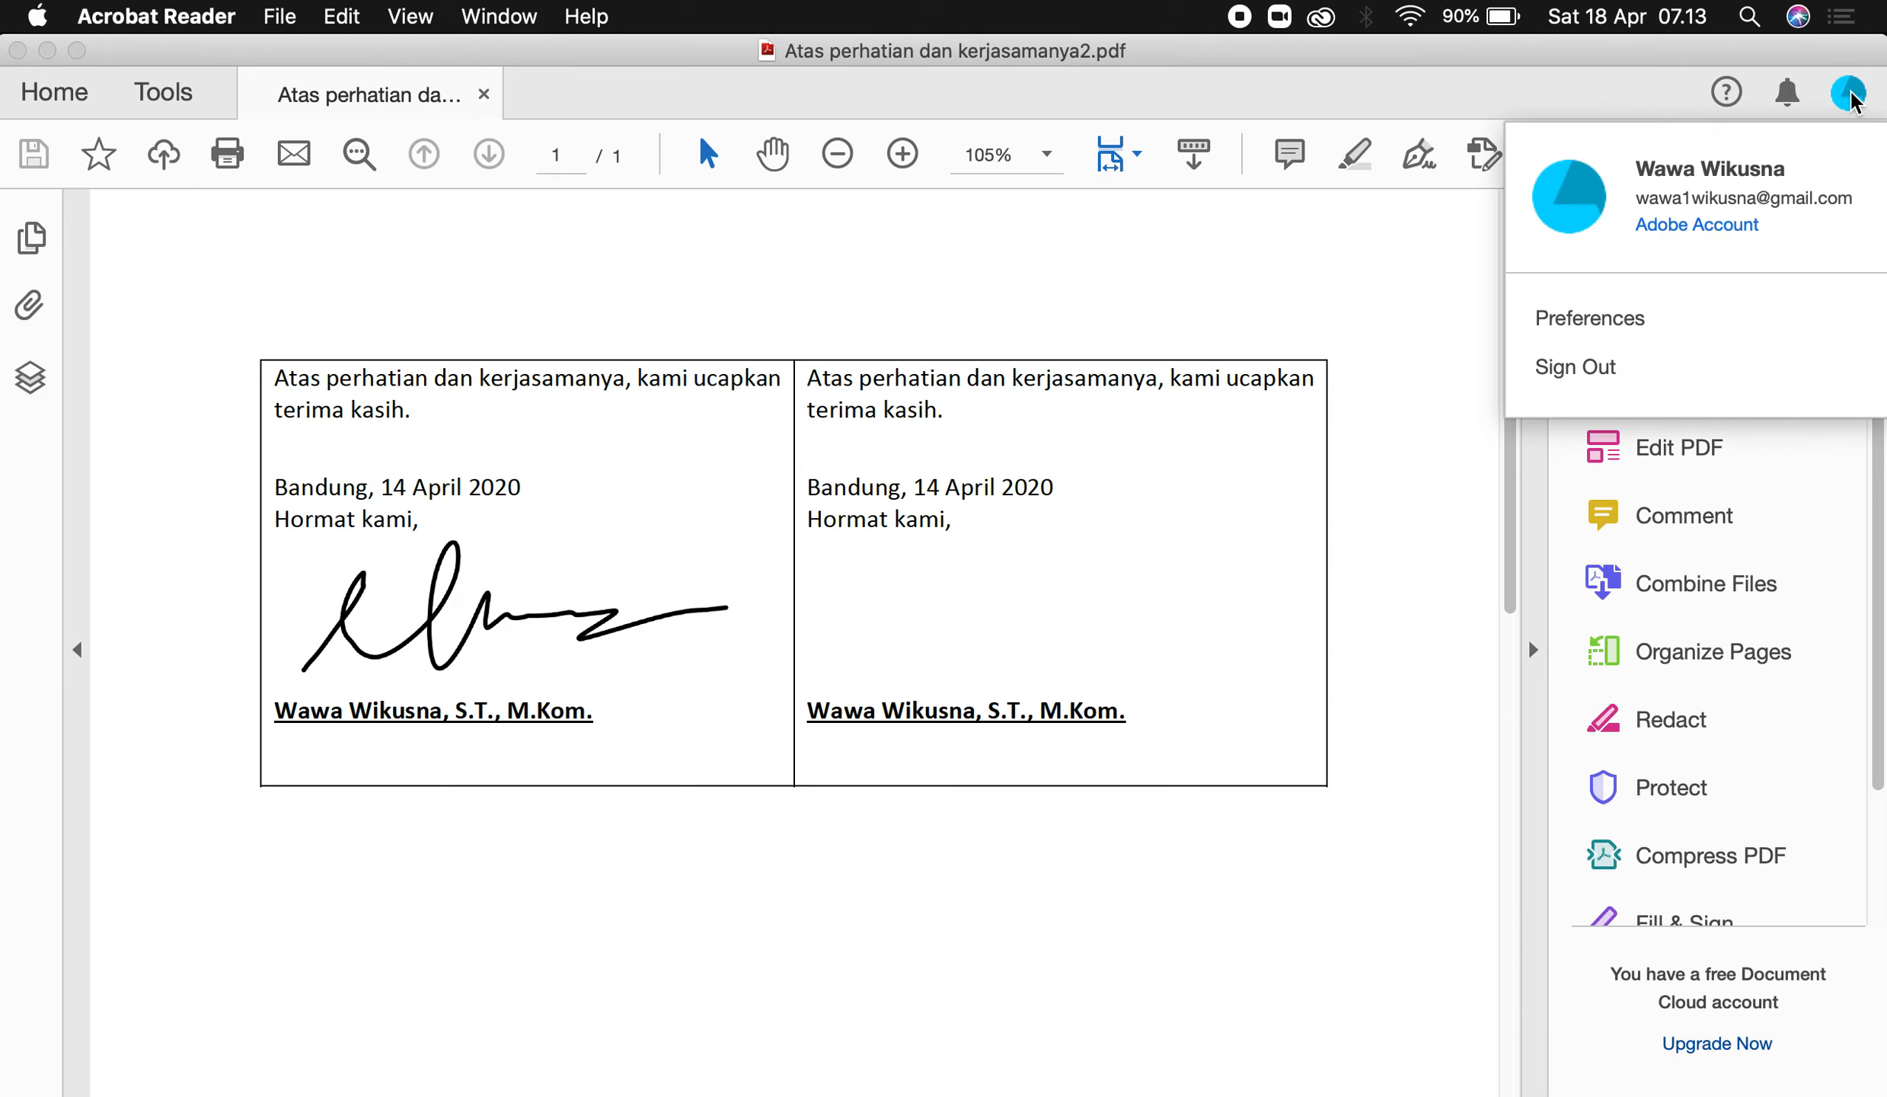
pyautogui.click(1616, 331)
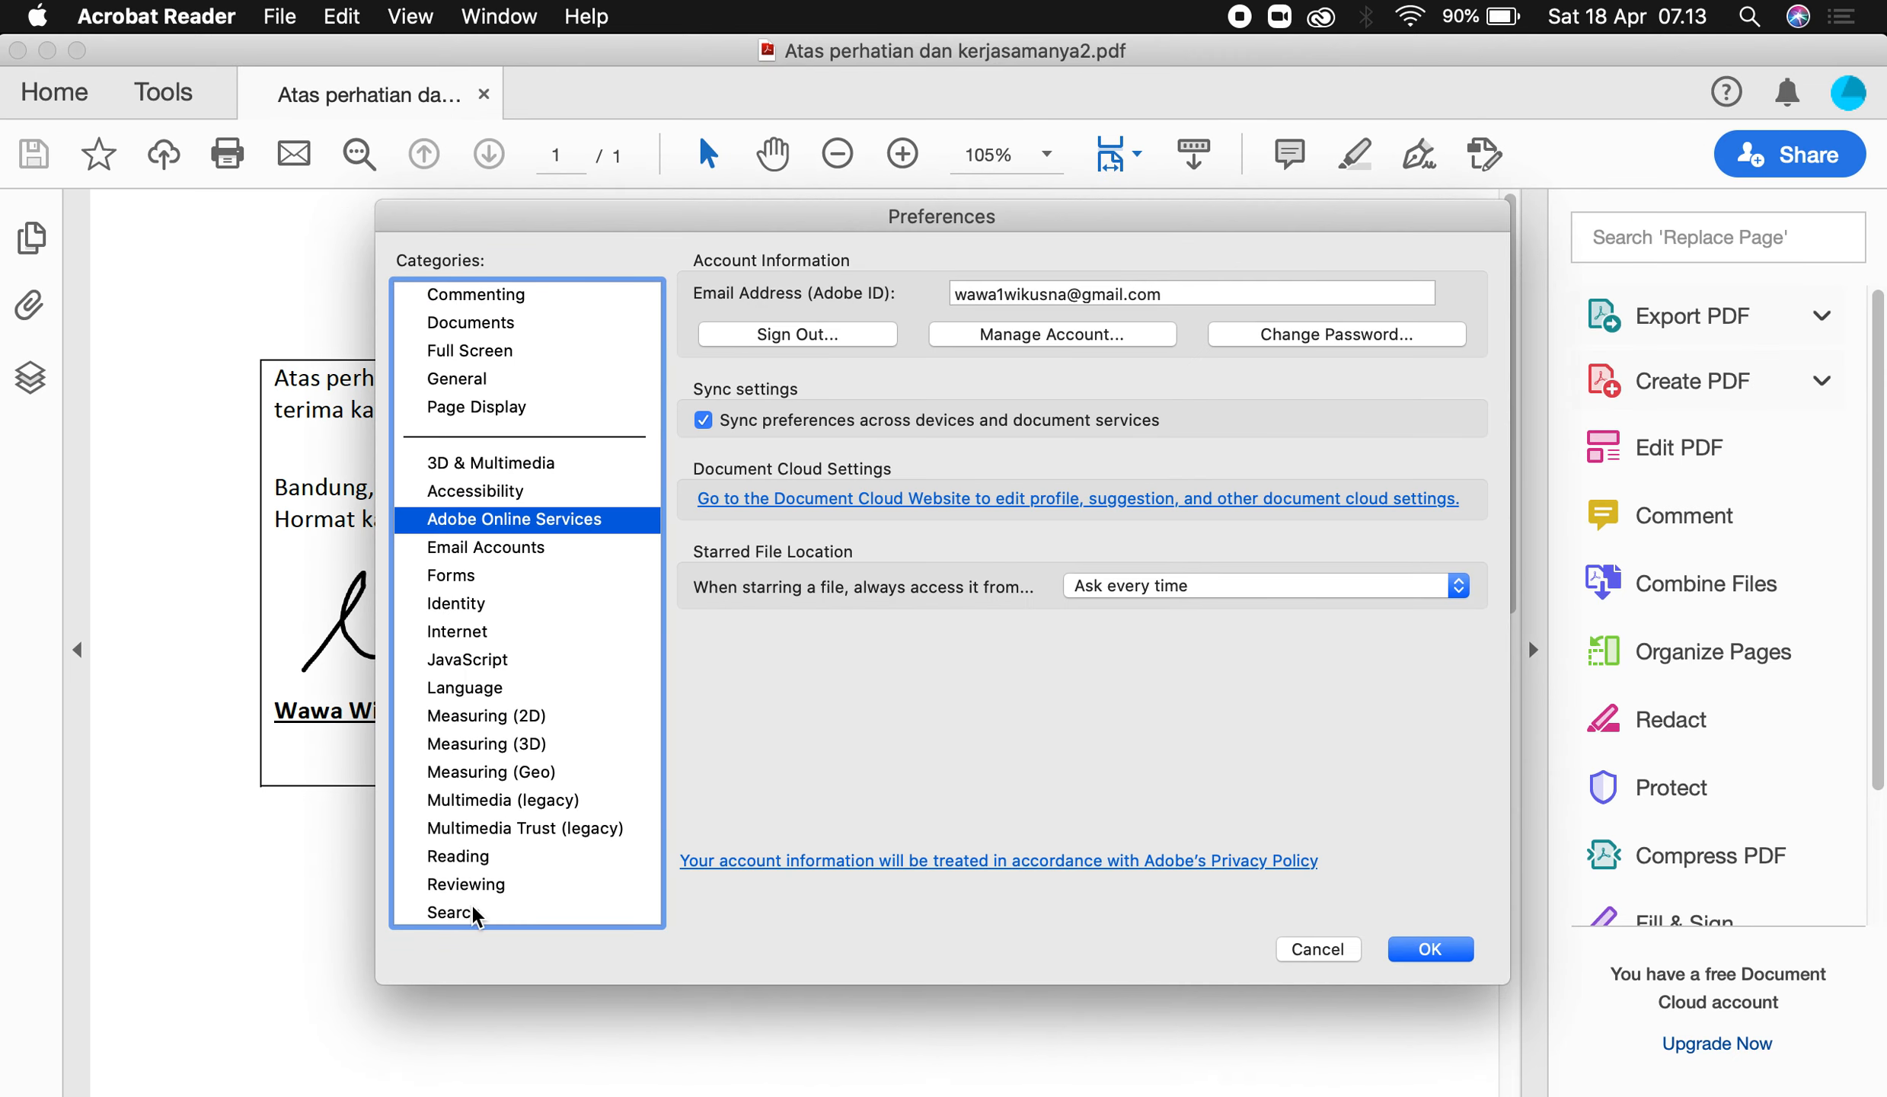
pyautogui.scroll(-3, 482, 887)
pyautogui.scroll(-2, 478, 891)
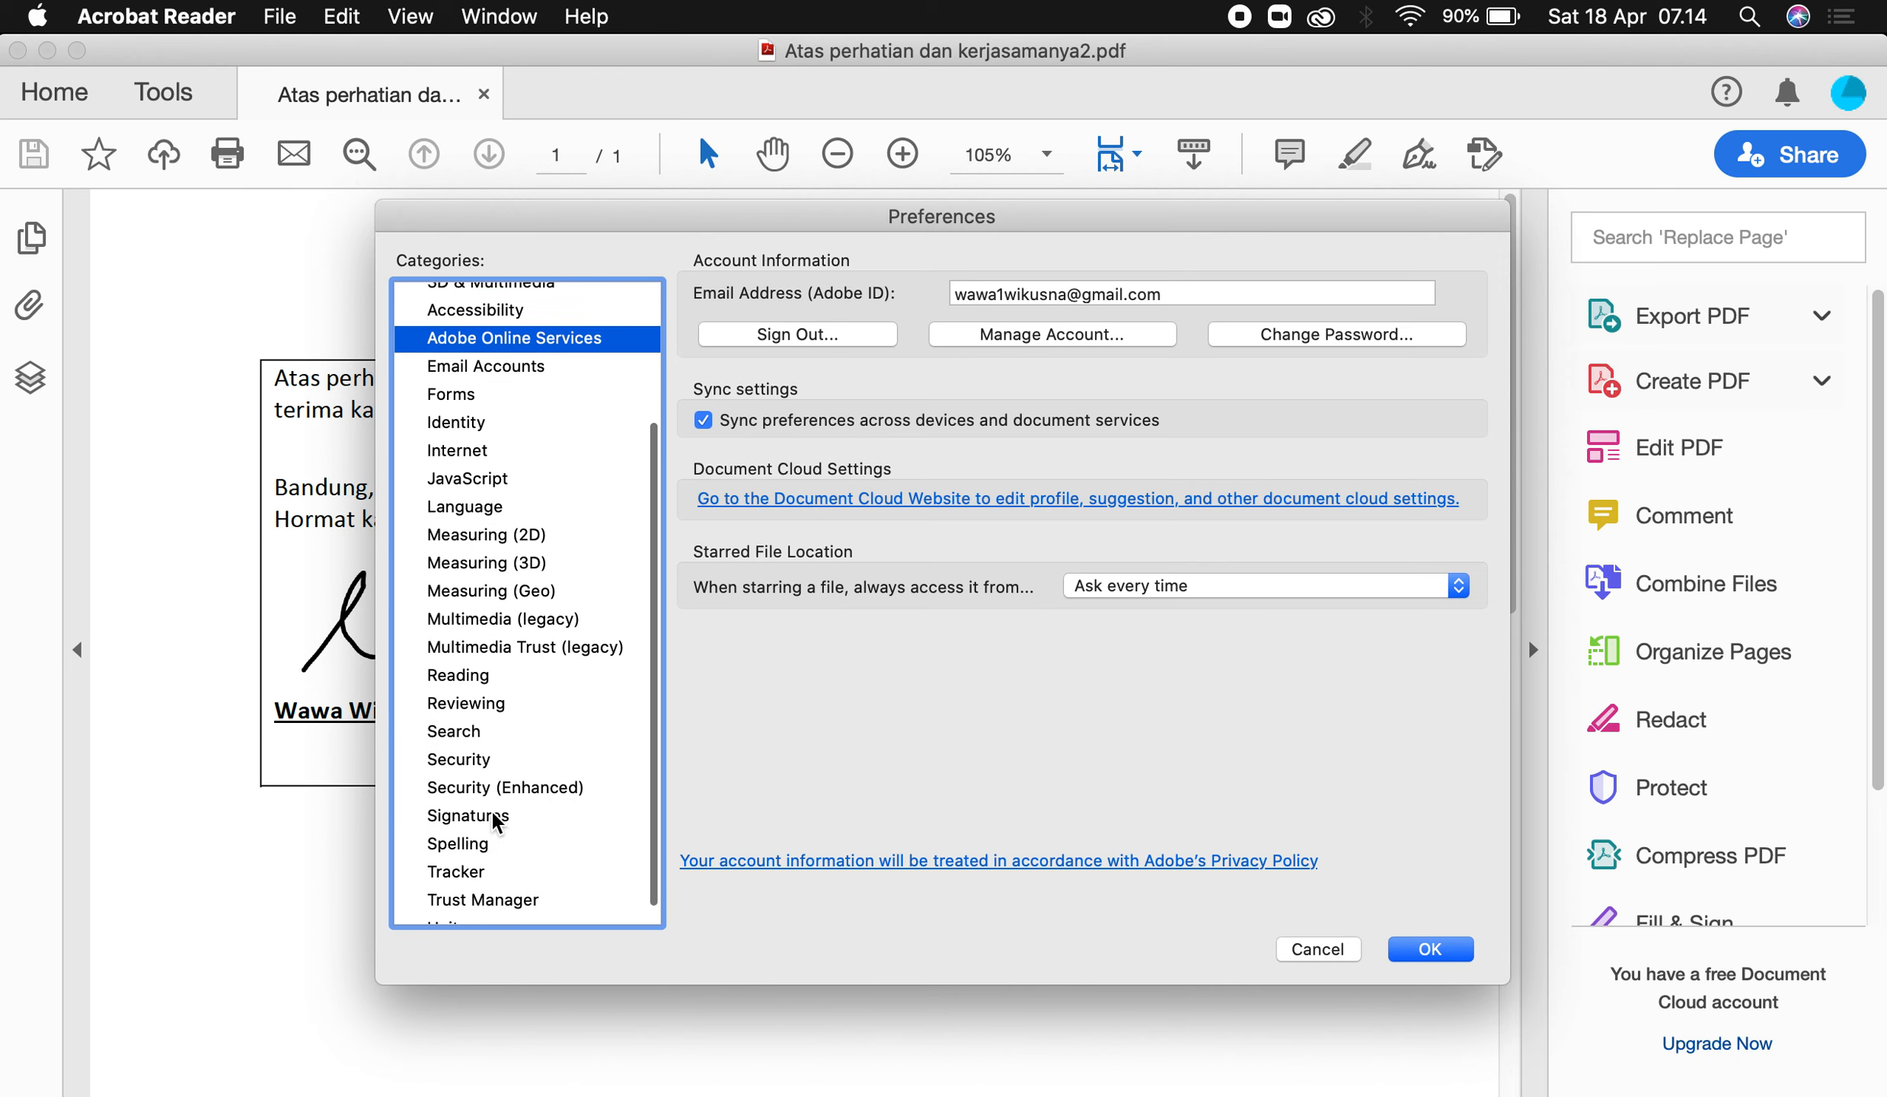
pyautogui.click(493, 822)
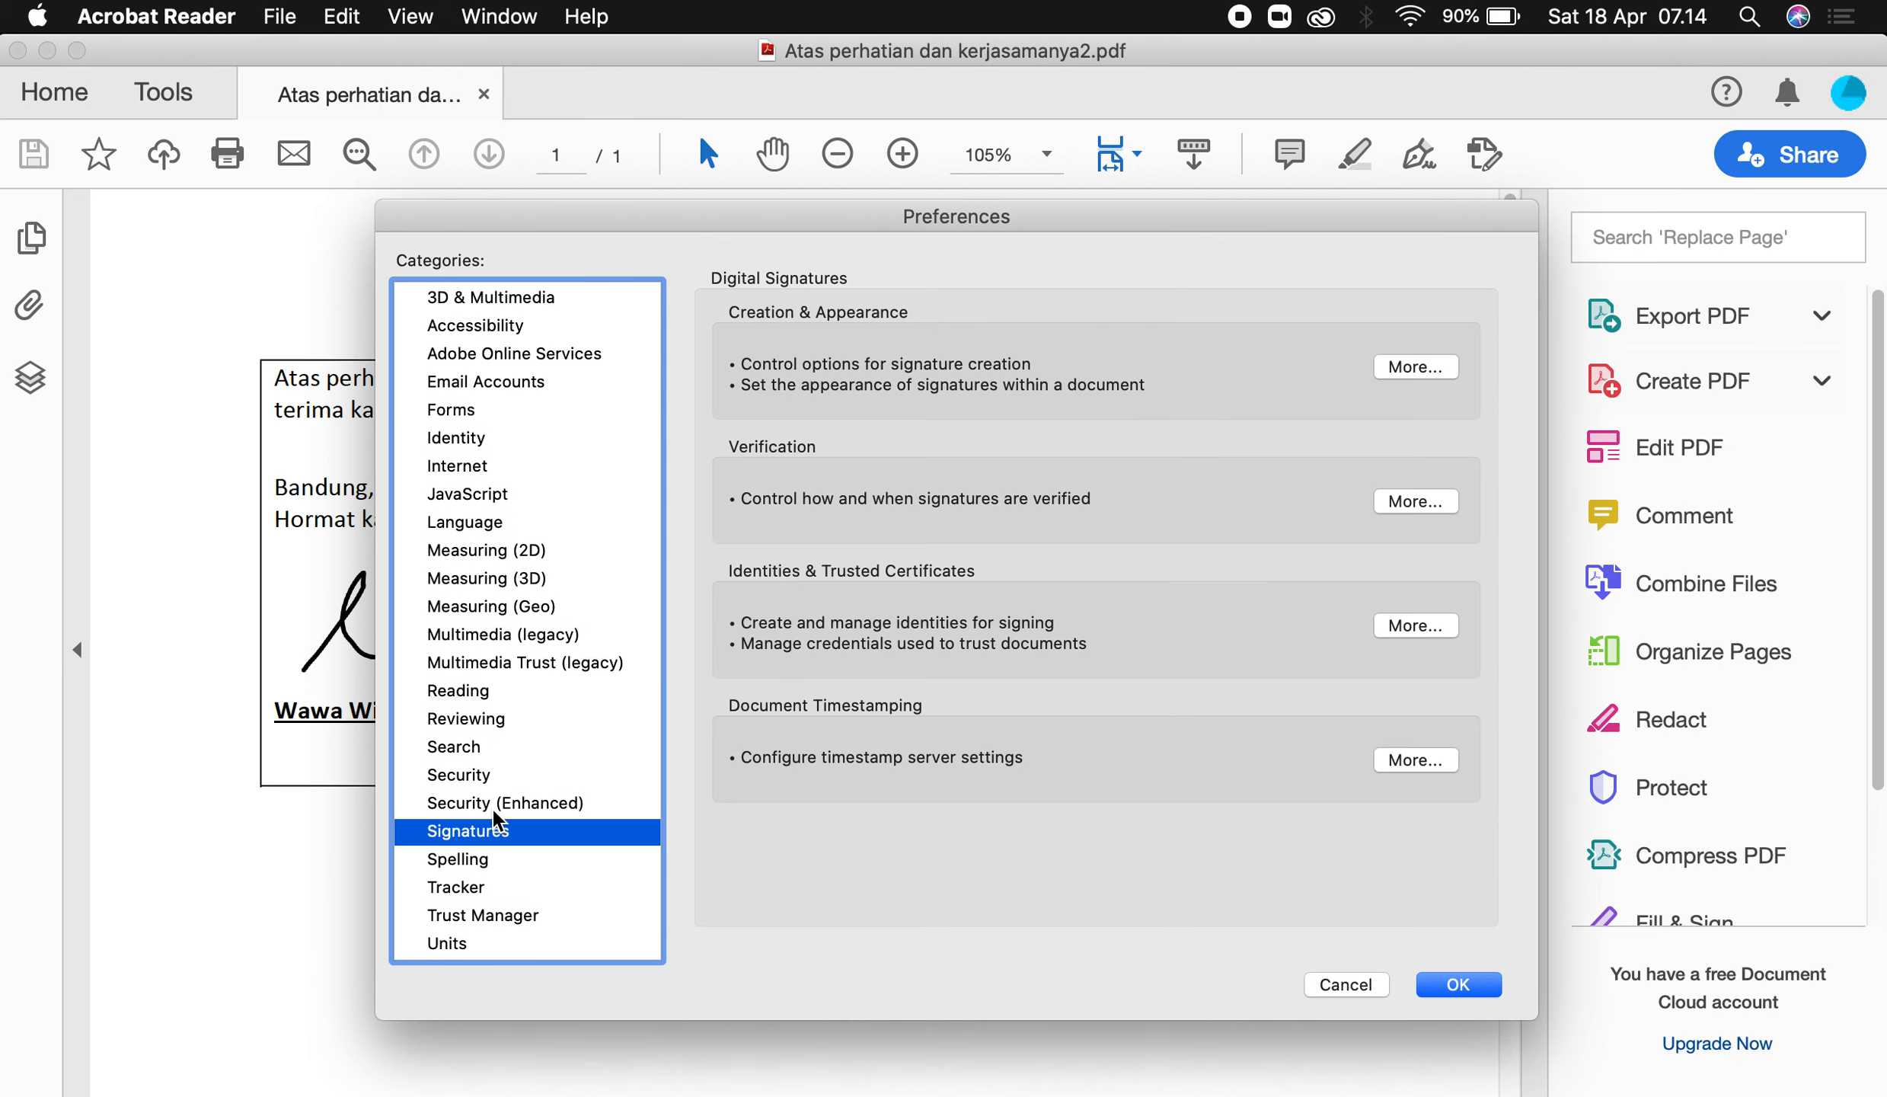
pyautogui.click(1431, 628)
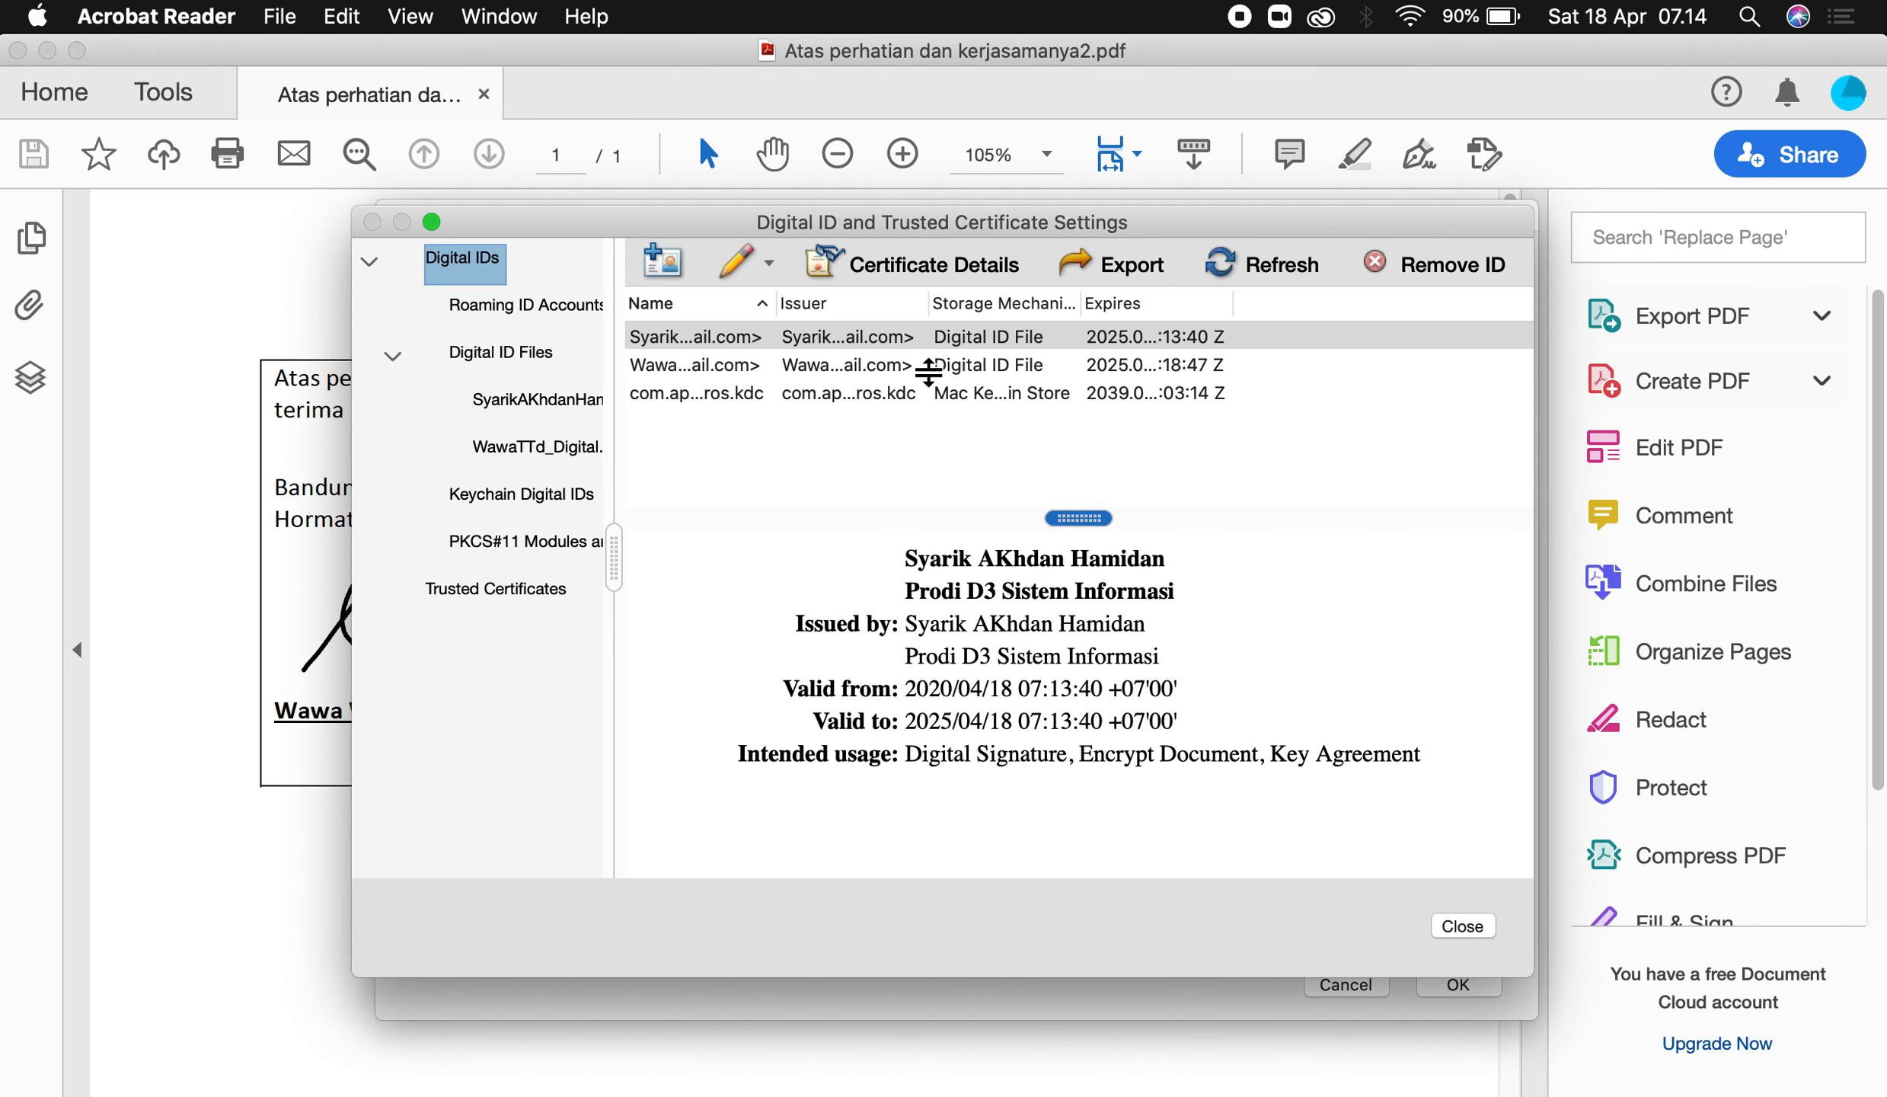
pyautogui.click(737, 336)
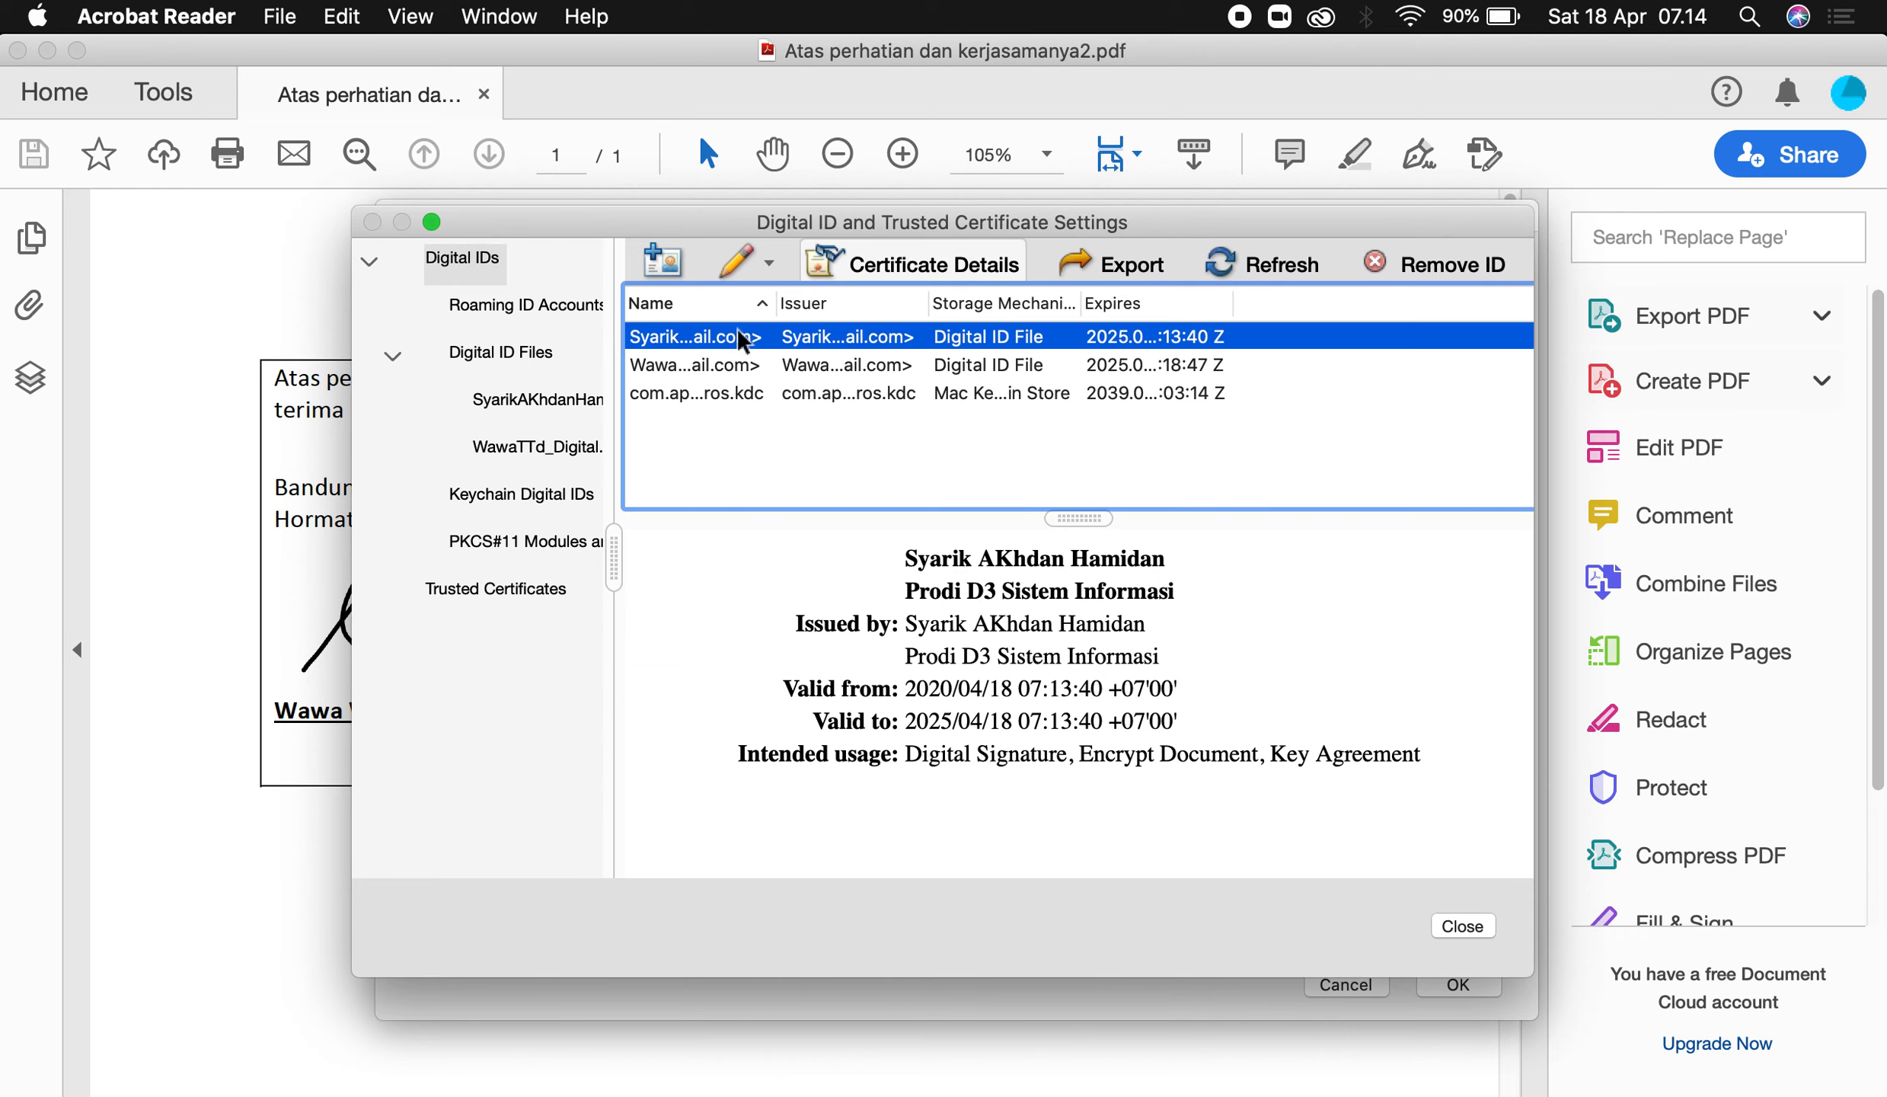
# Inspect the new ID's certificate details, then close the Certificate Viewer, ID settings and Preferences.
pyautogui.click(958, 262)
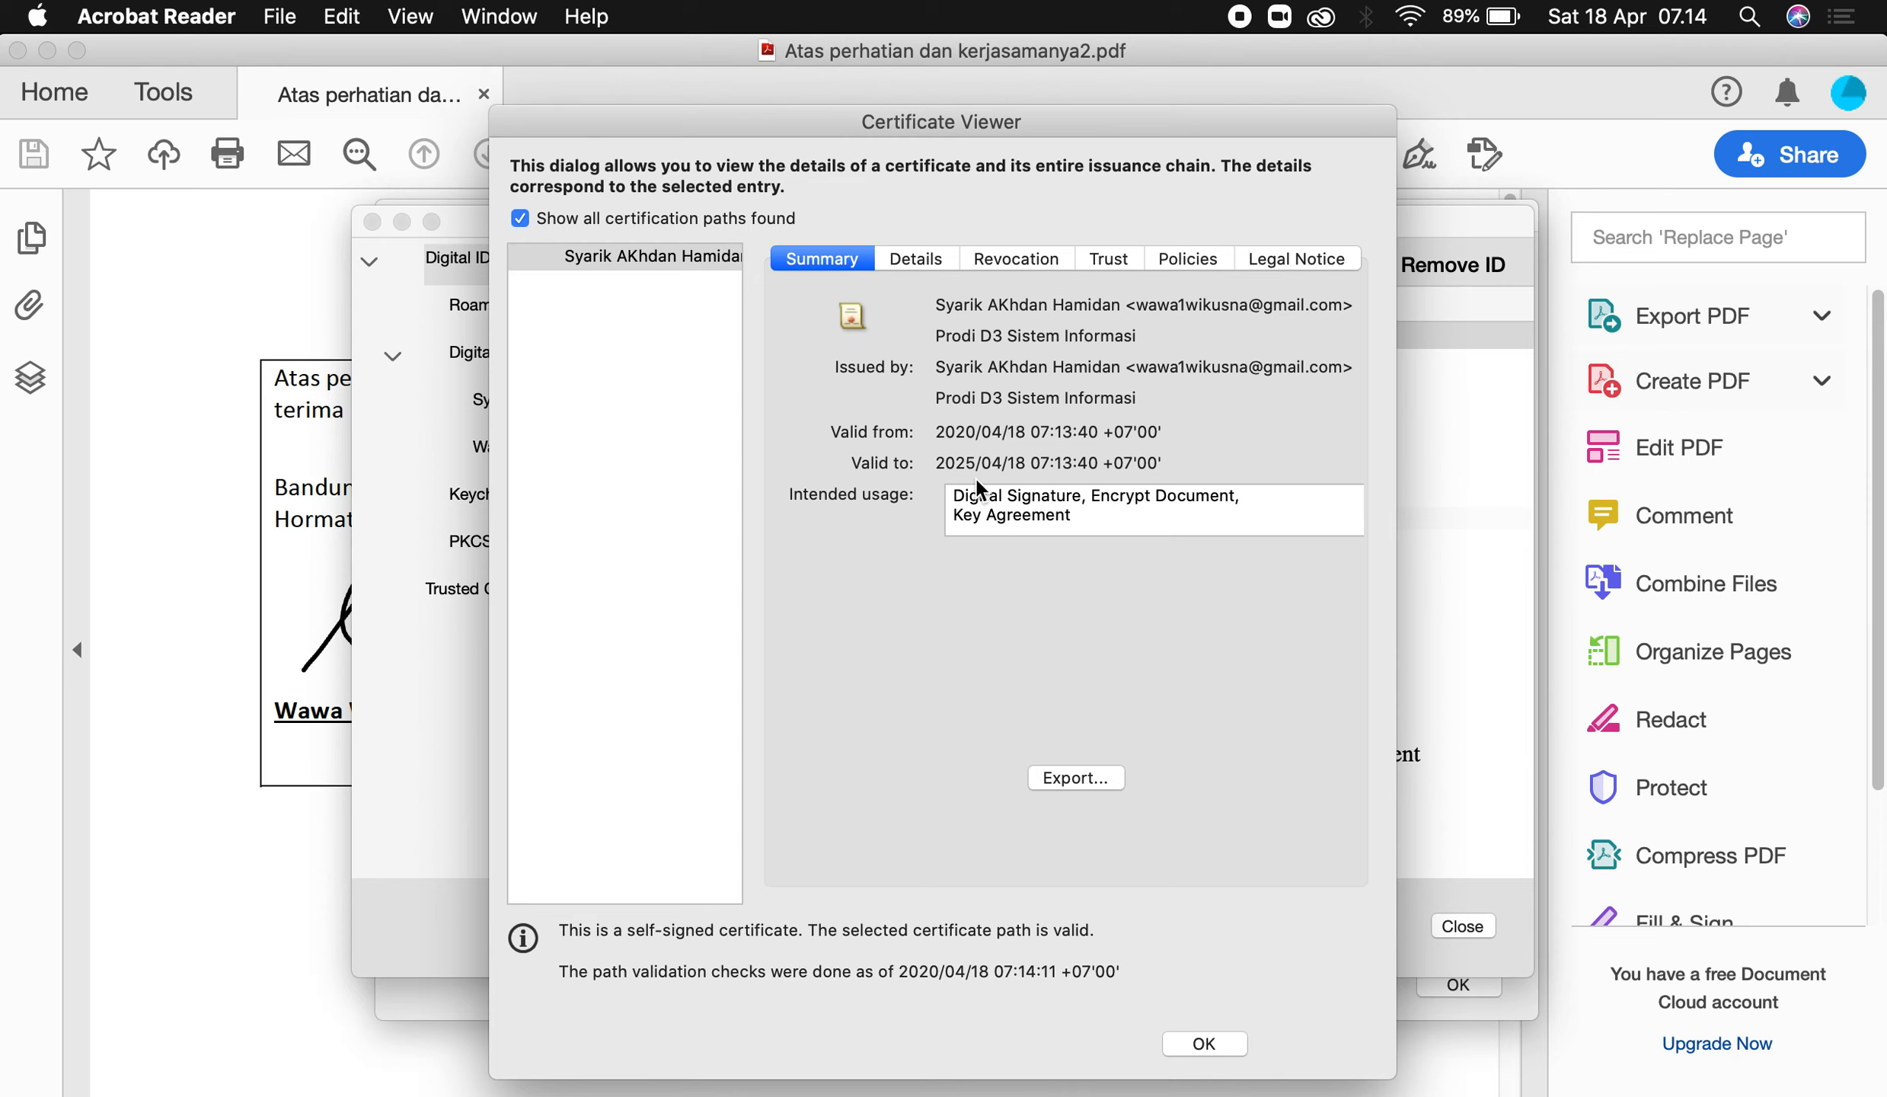
pyautogui.click(921, 261)
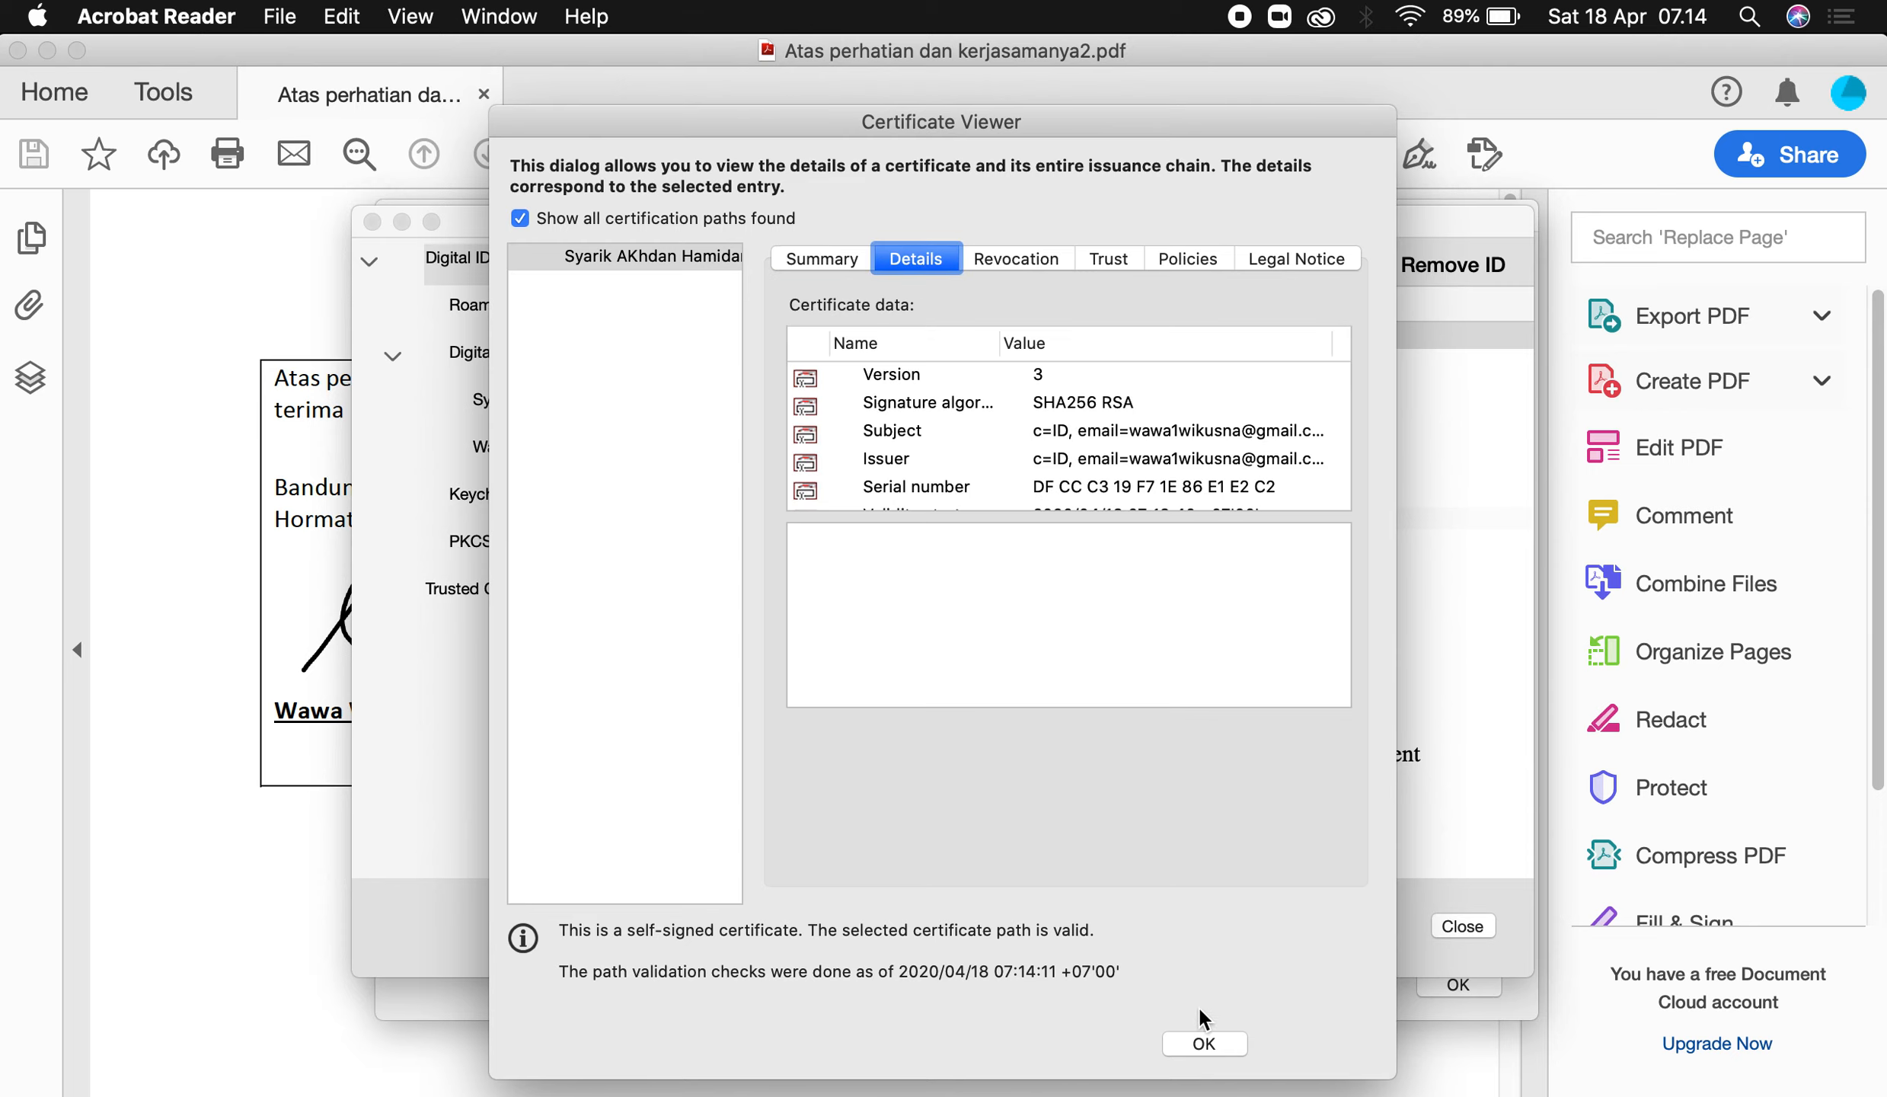
pyautogui.click(1203, 1042)
pyautogui.click(1460, 925)
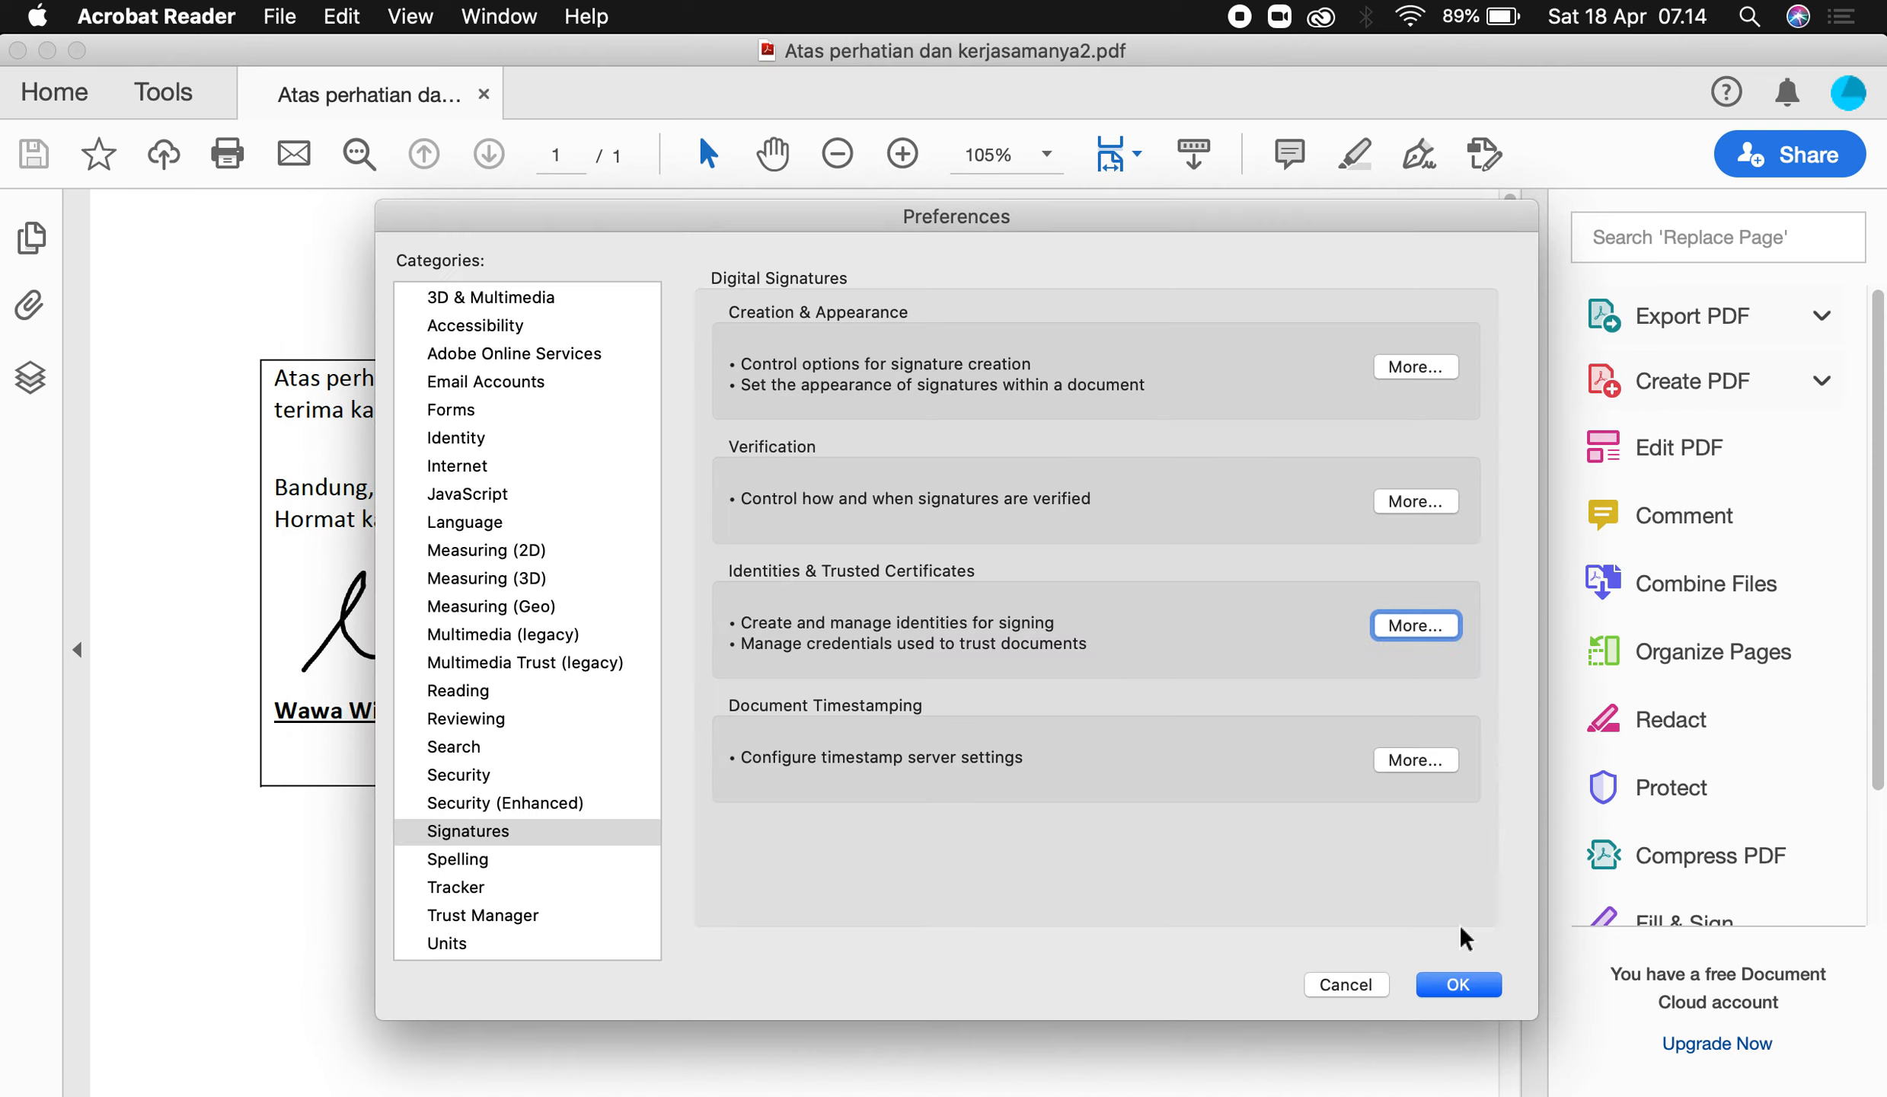
pyautogui.click(1450, 984)
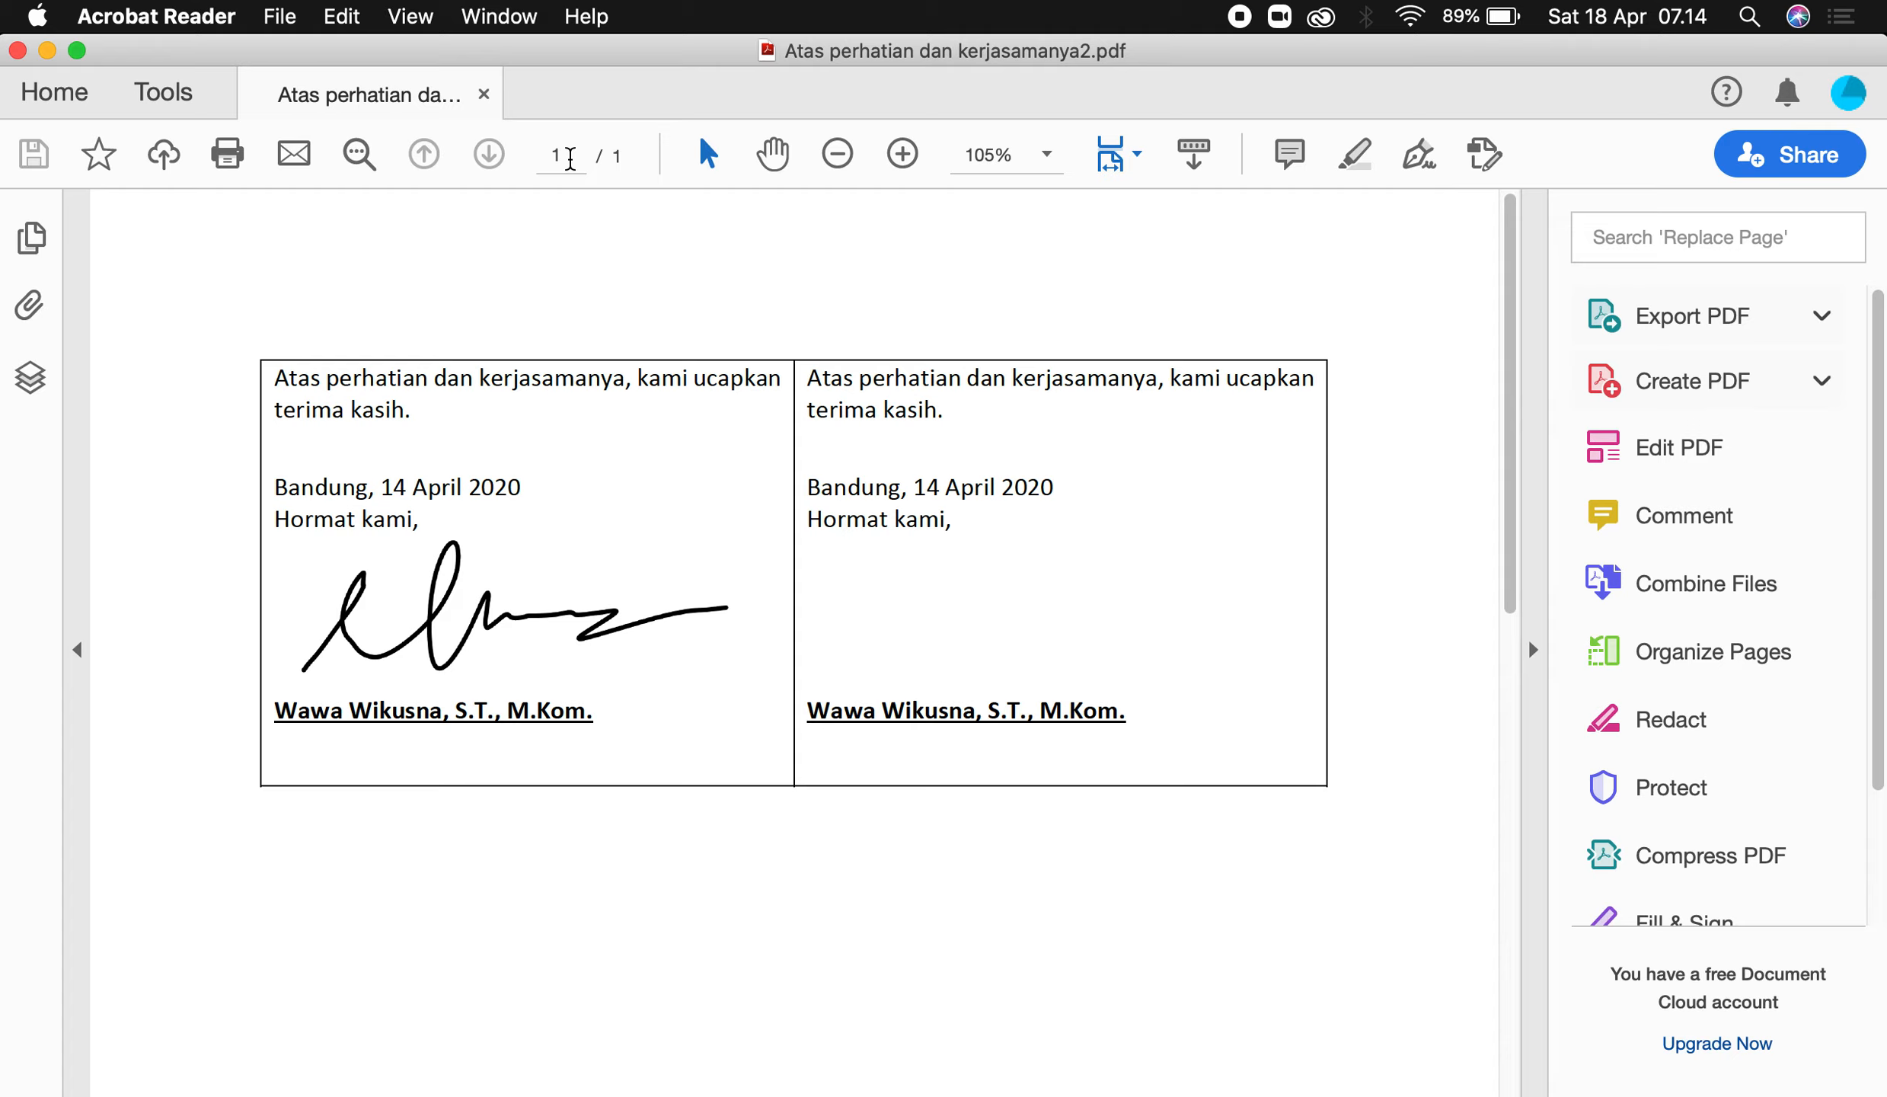
# Start Digitally Sign from the Certificates tools and draw a signature box under 'Hormat kami,' in the right column.
pyautogui.click(177, 102)
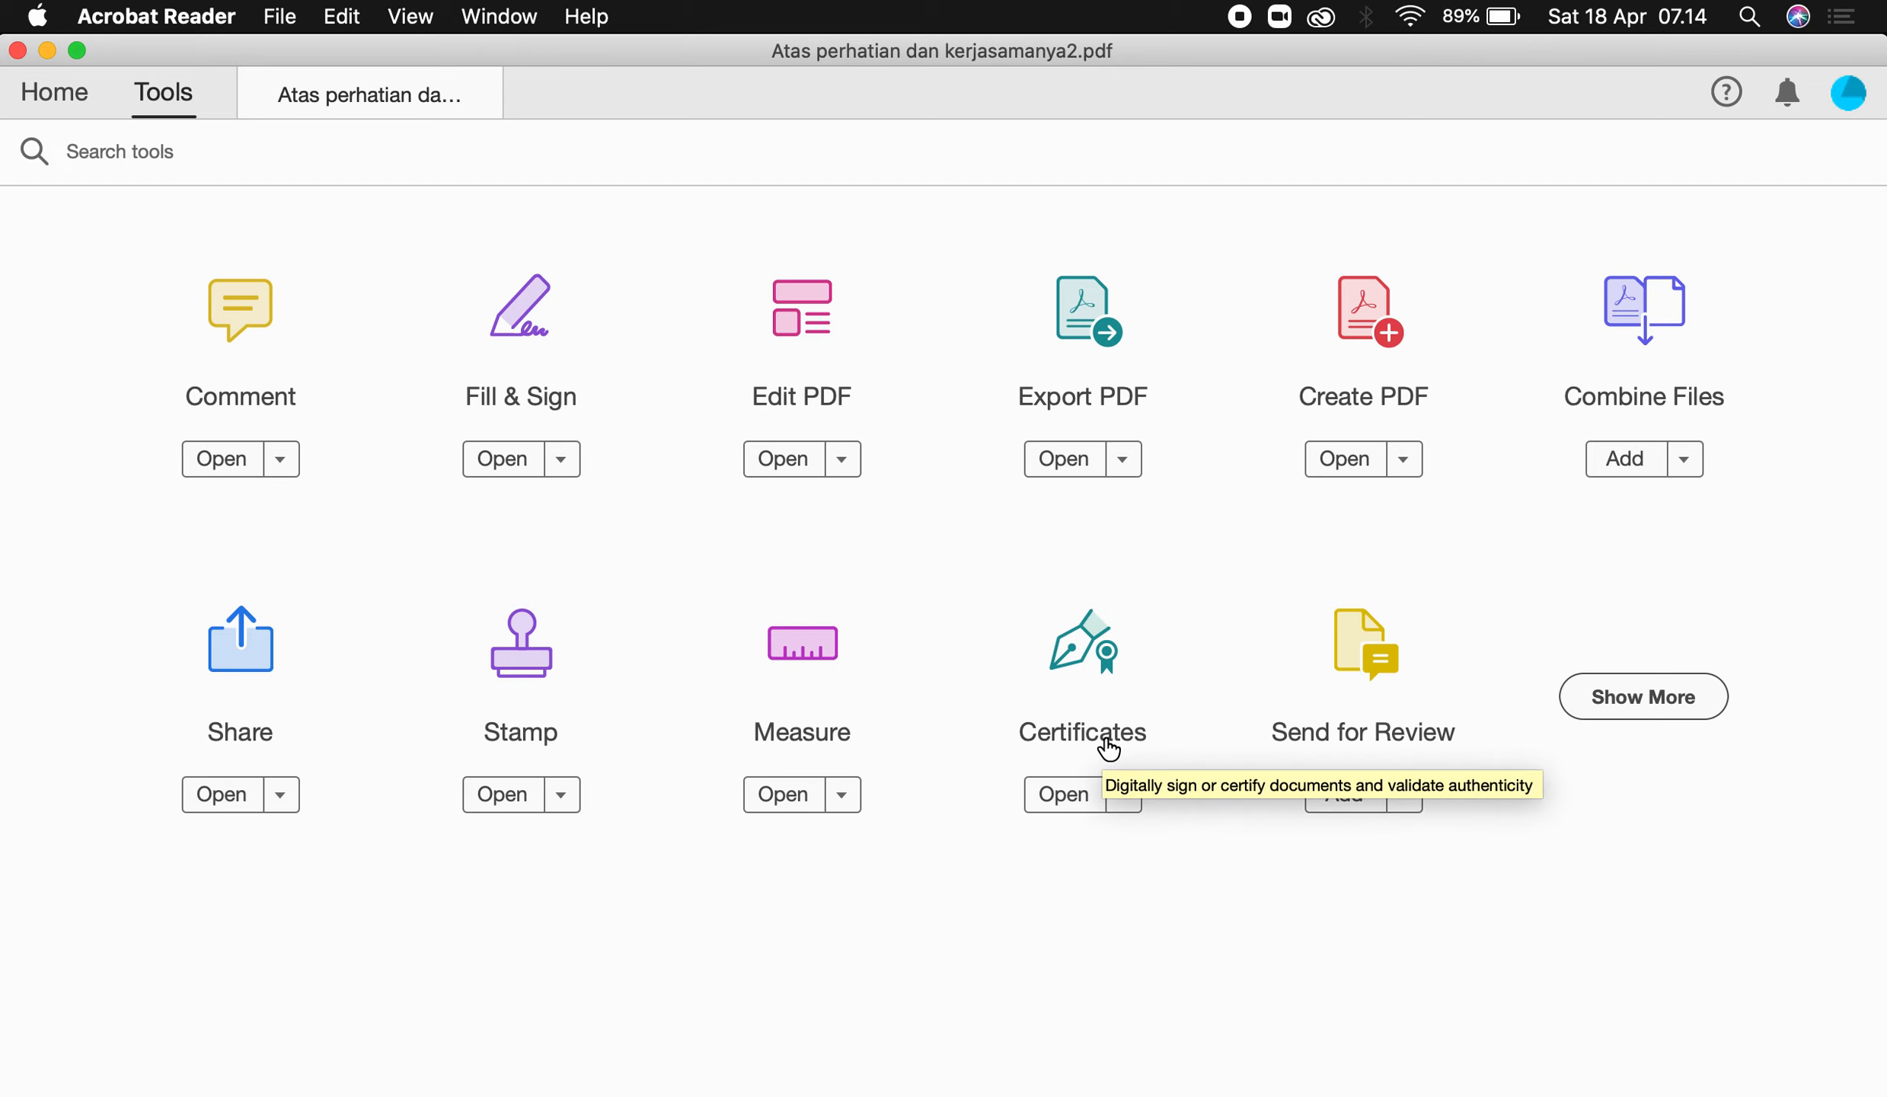
pyautogui.click(1082, 641)
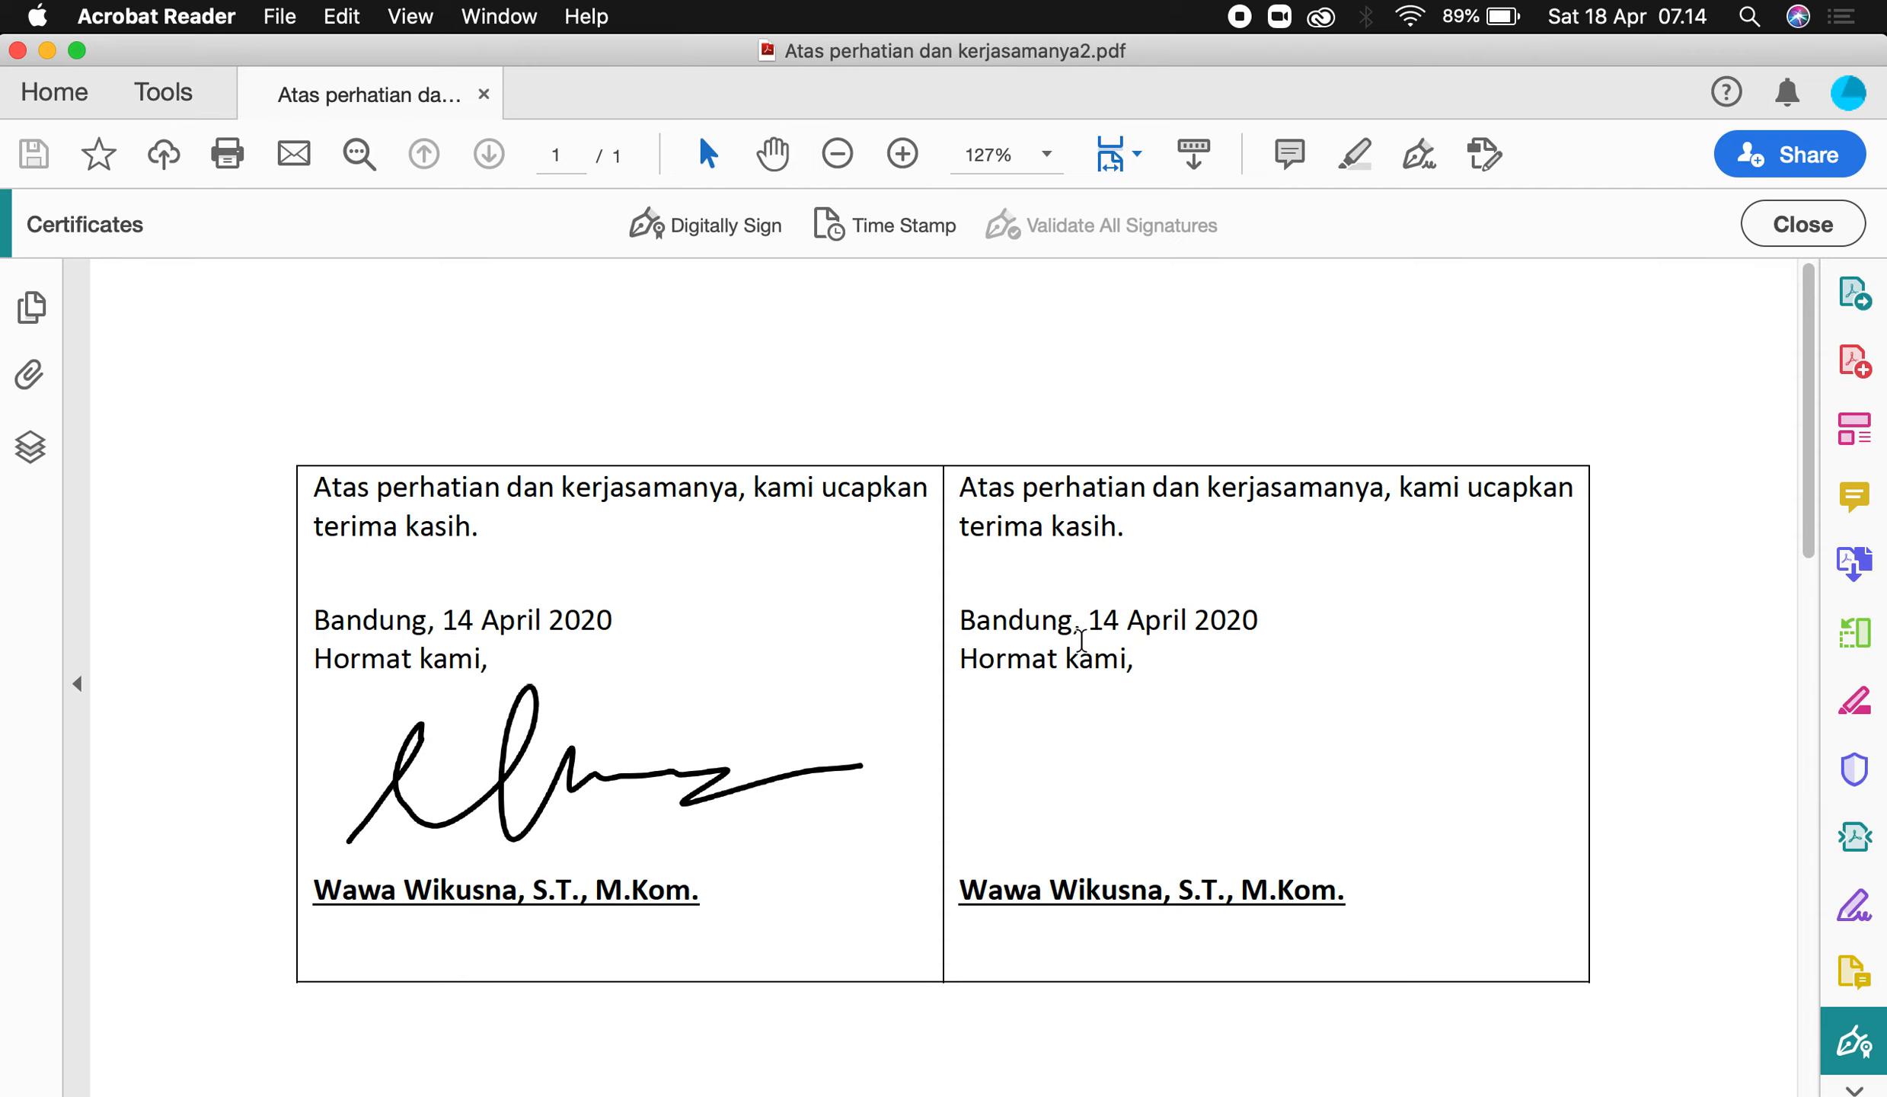
pyautogui.click(736, 232)
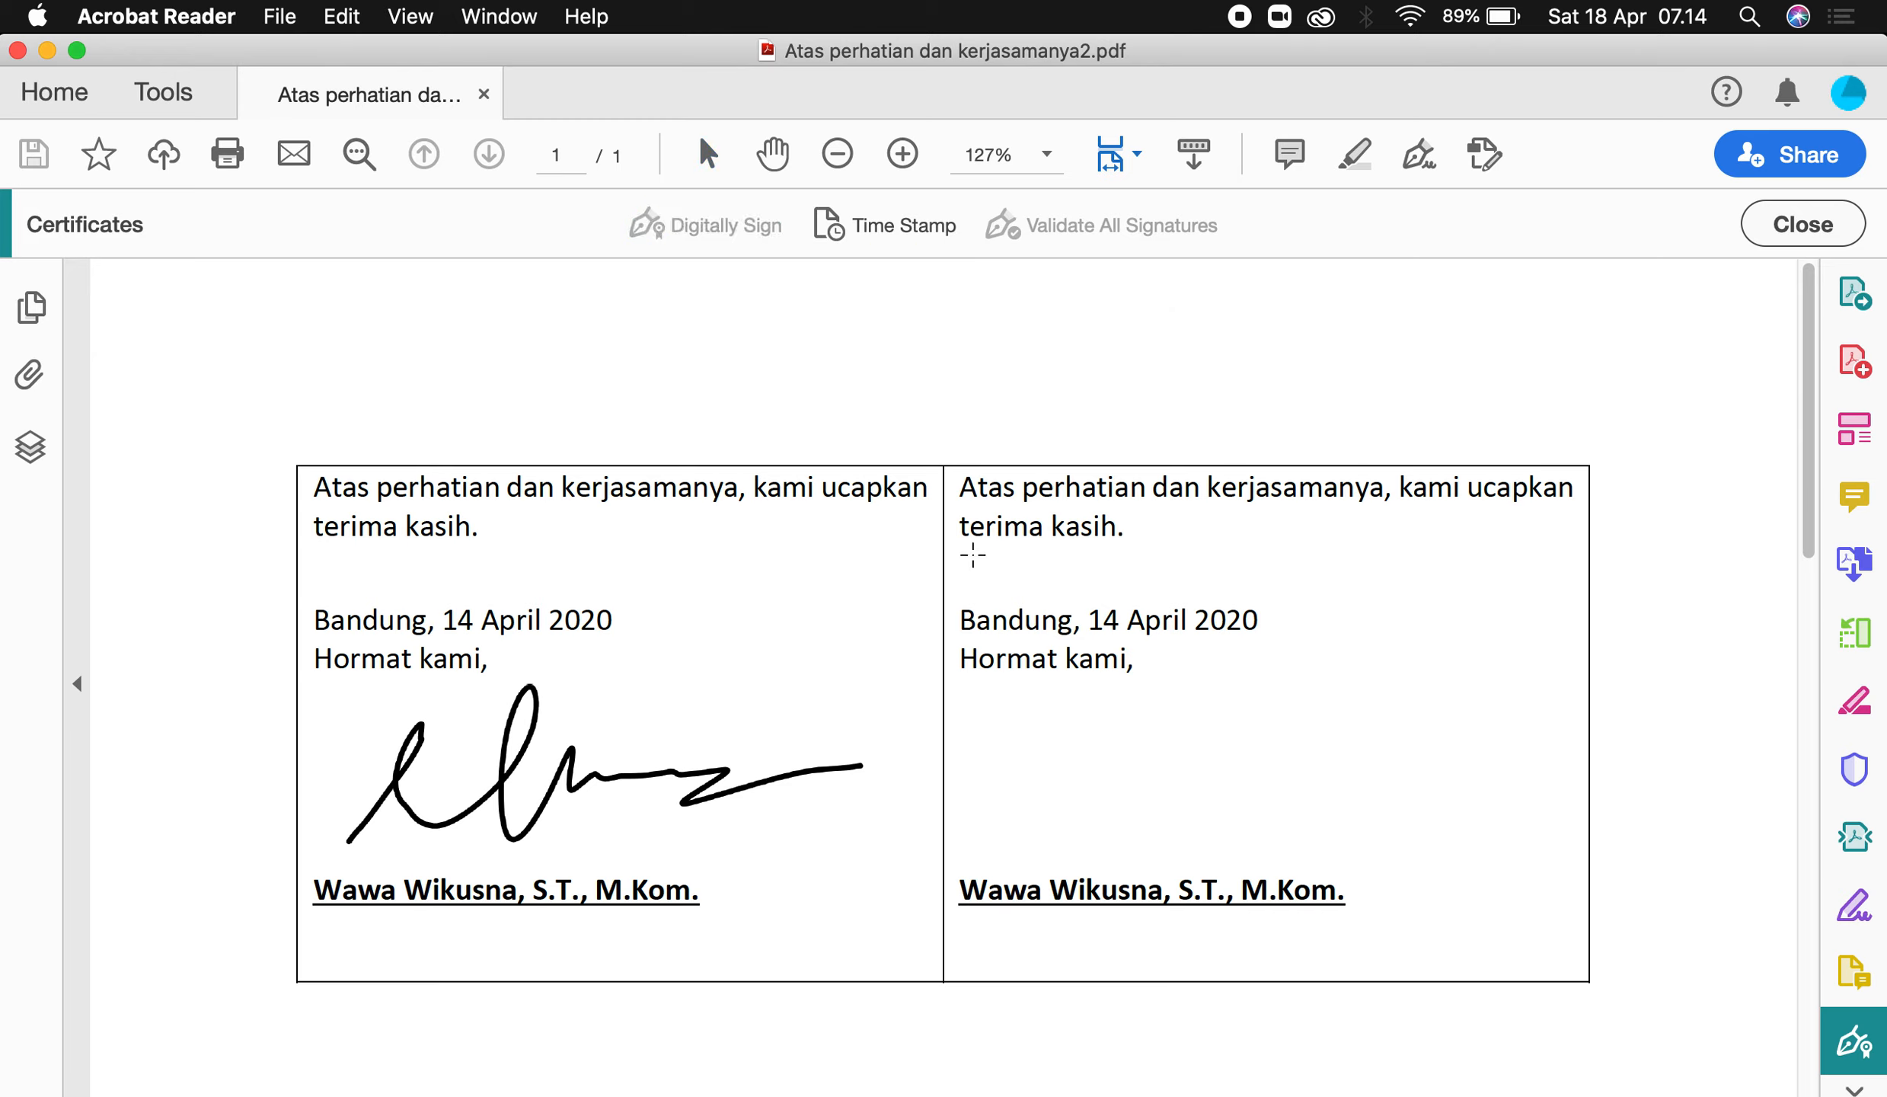
pyautogui.moveTo(965, 682); pyautogui.dragTo(1391, 869)
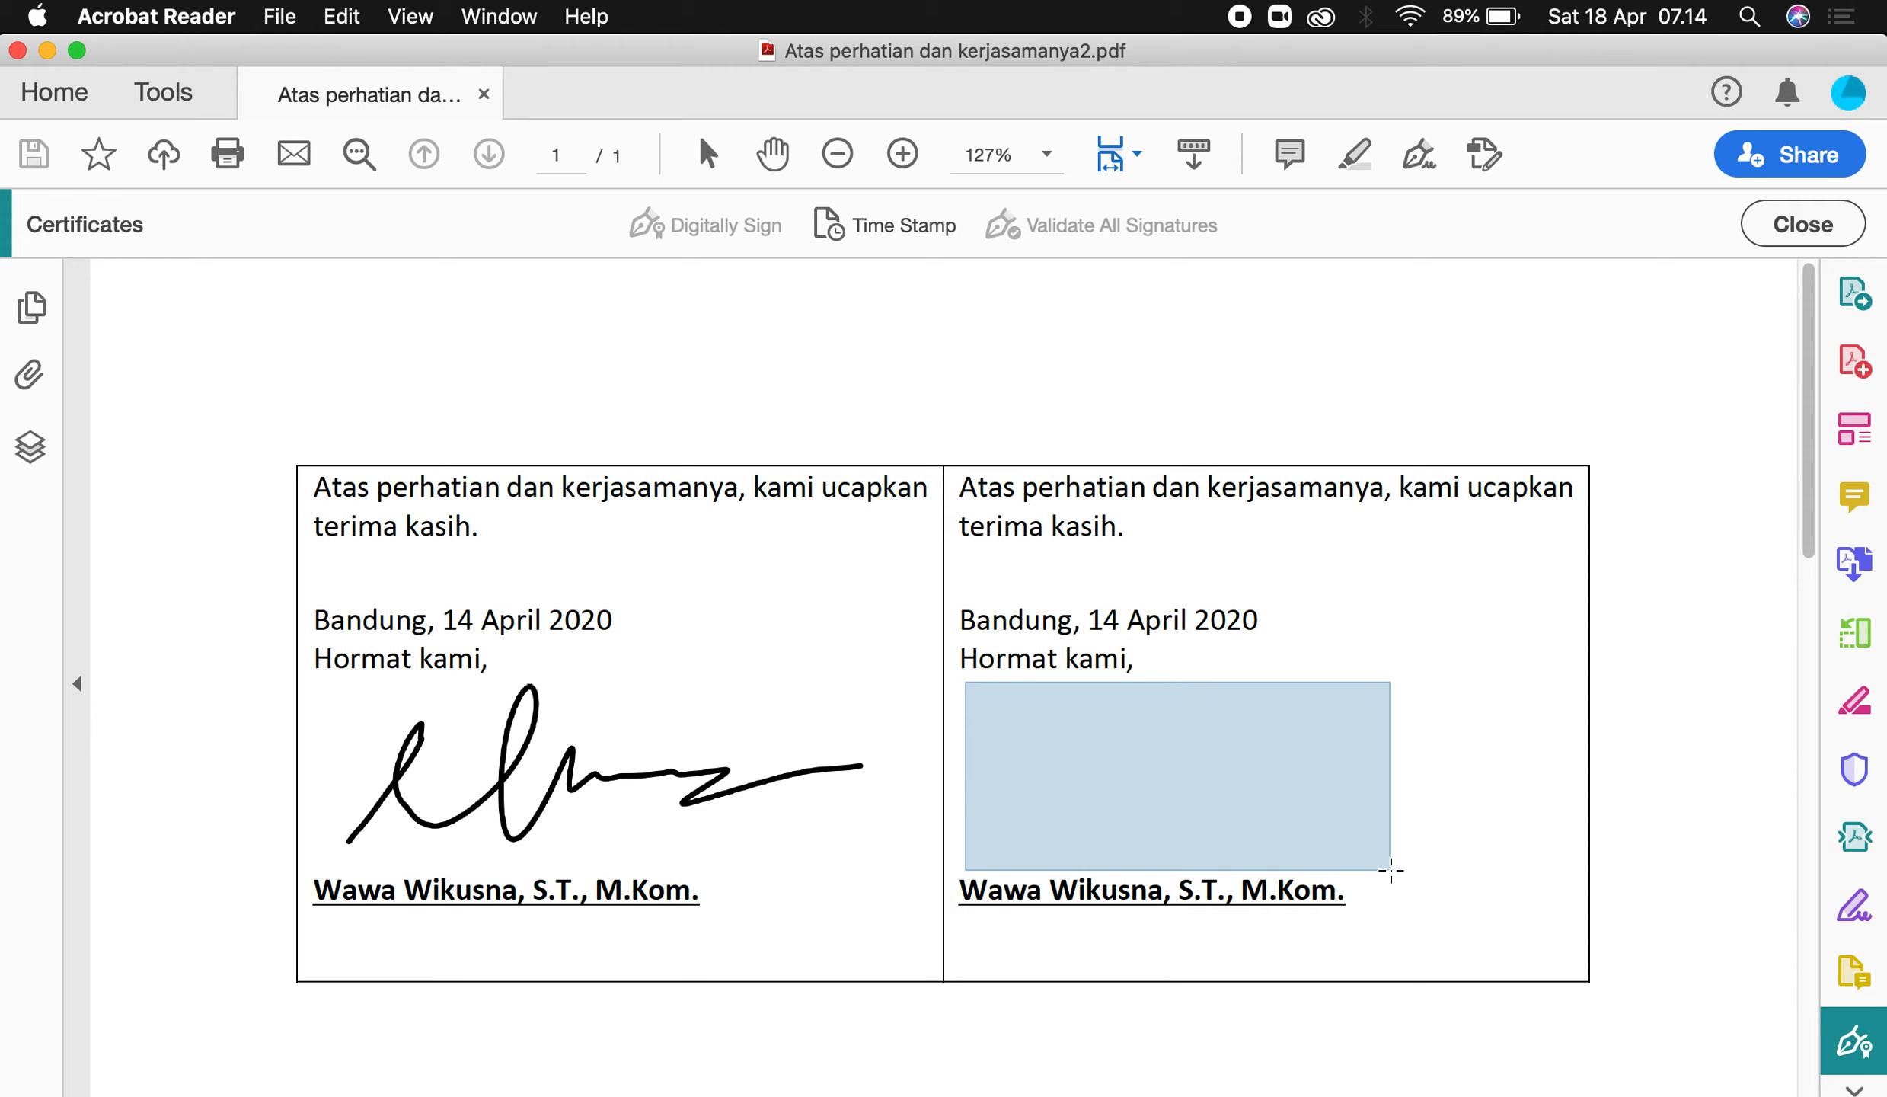
# Adjust the signature box above the name, then continue with the first digital ID.
pyautogui.moveTo(1391, 869); pyautogui.dragTo(1395, 880)
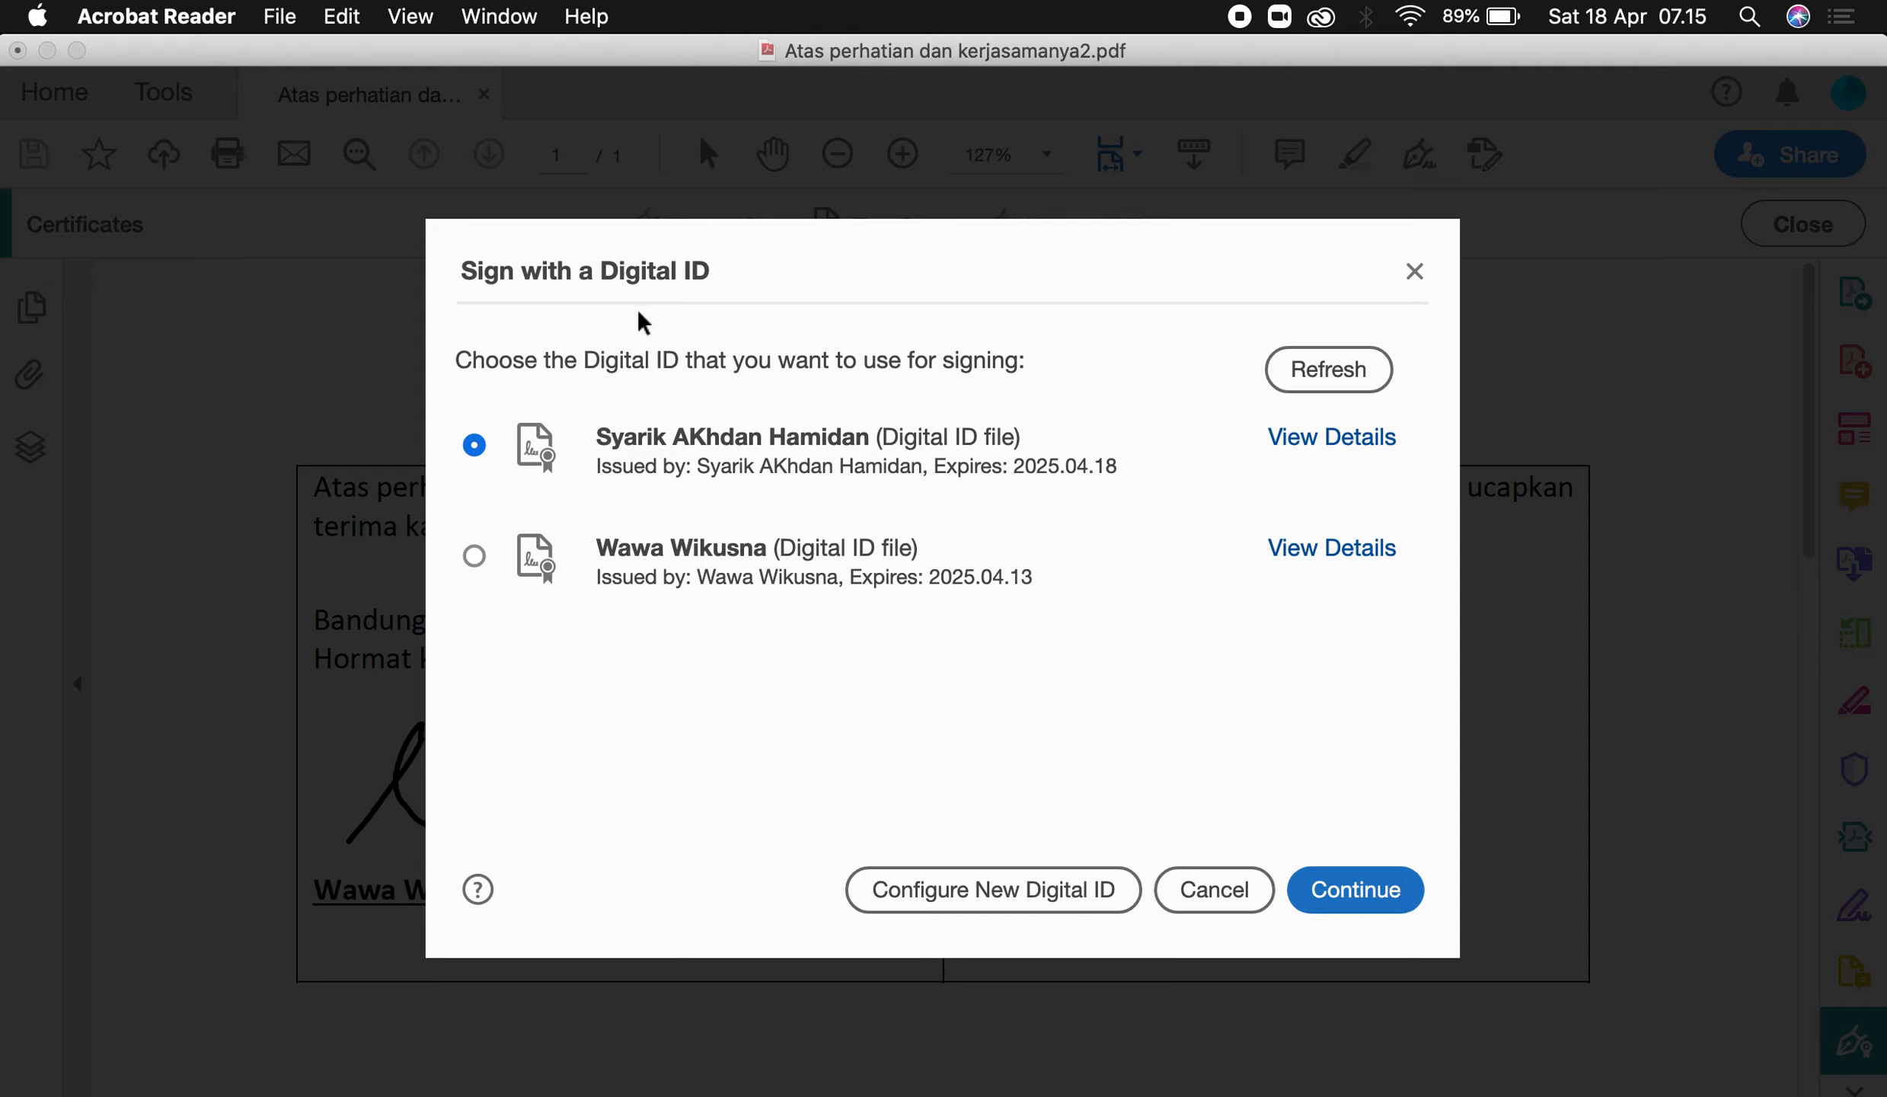
pyautogui.click(759, 476)
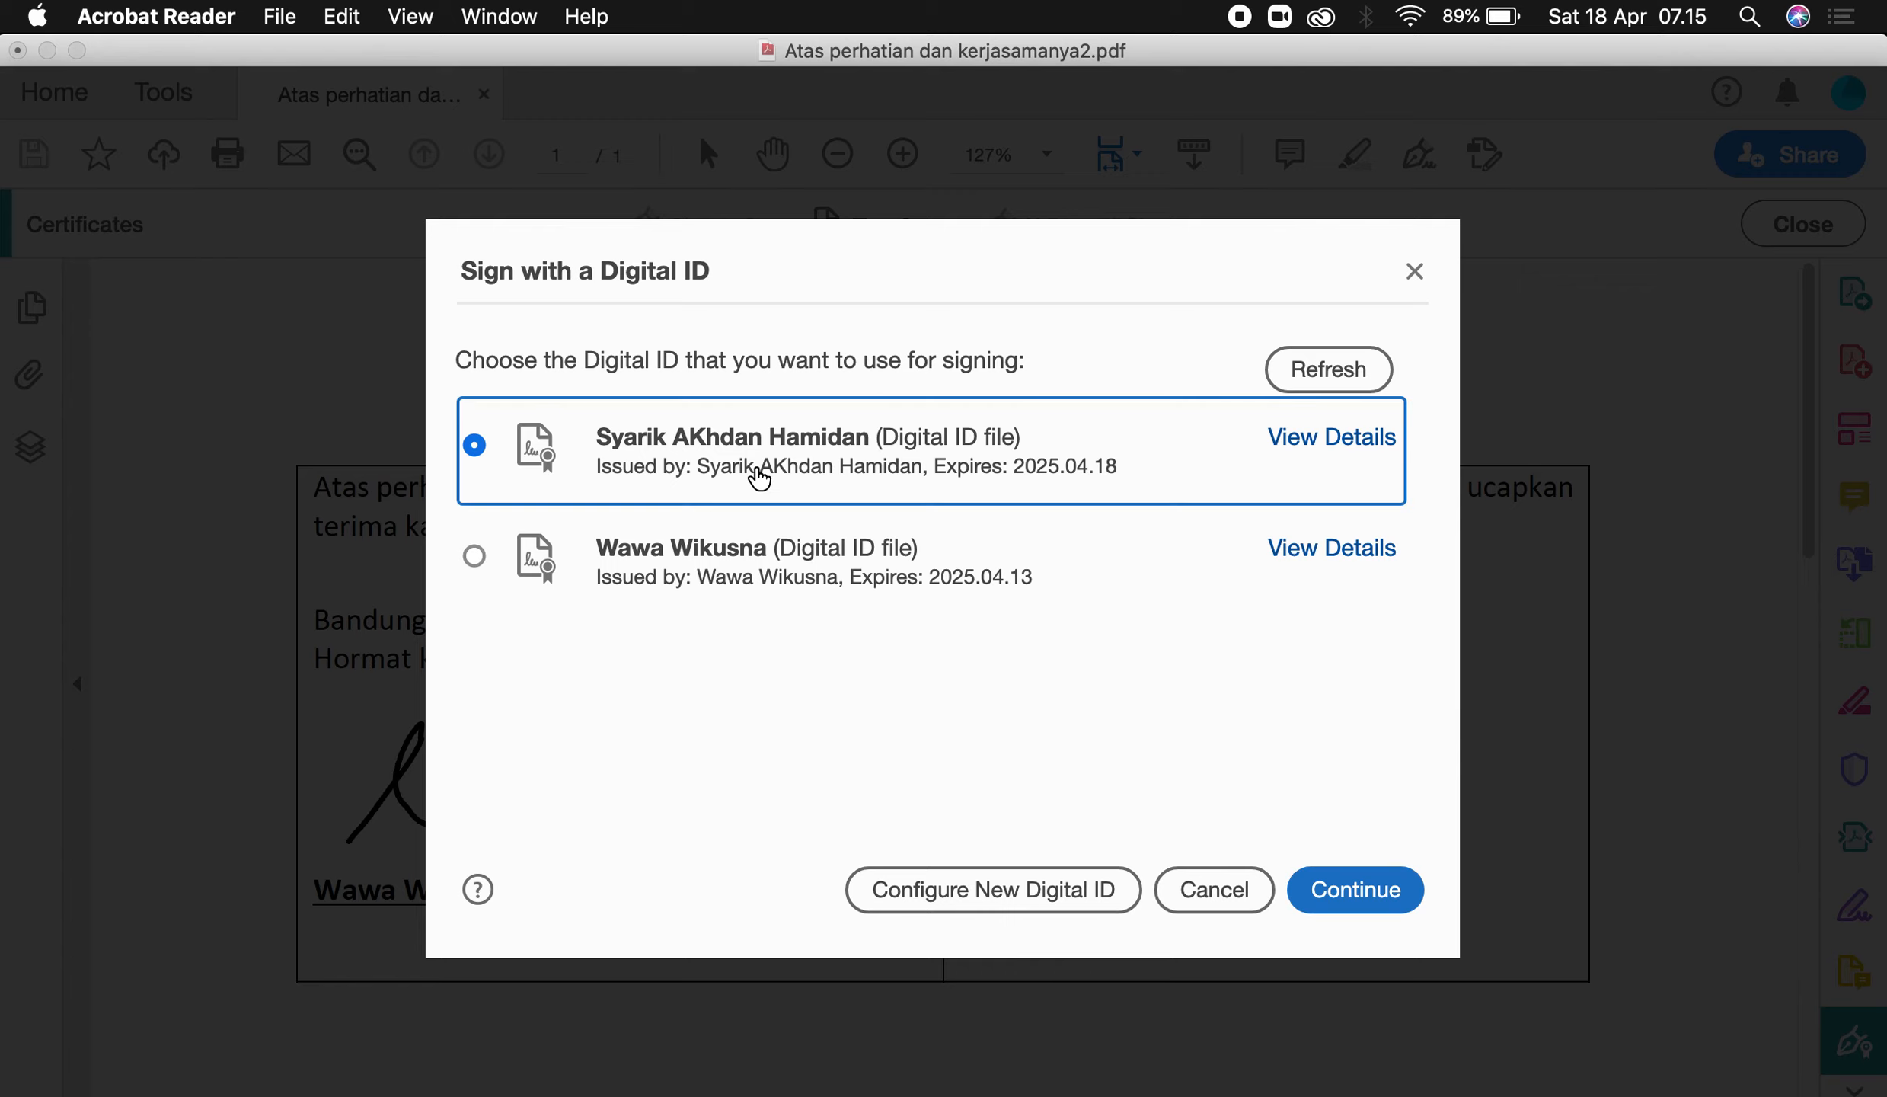
pyautogui.click(1380, 904)
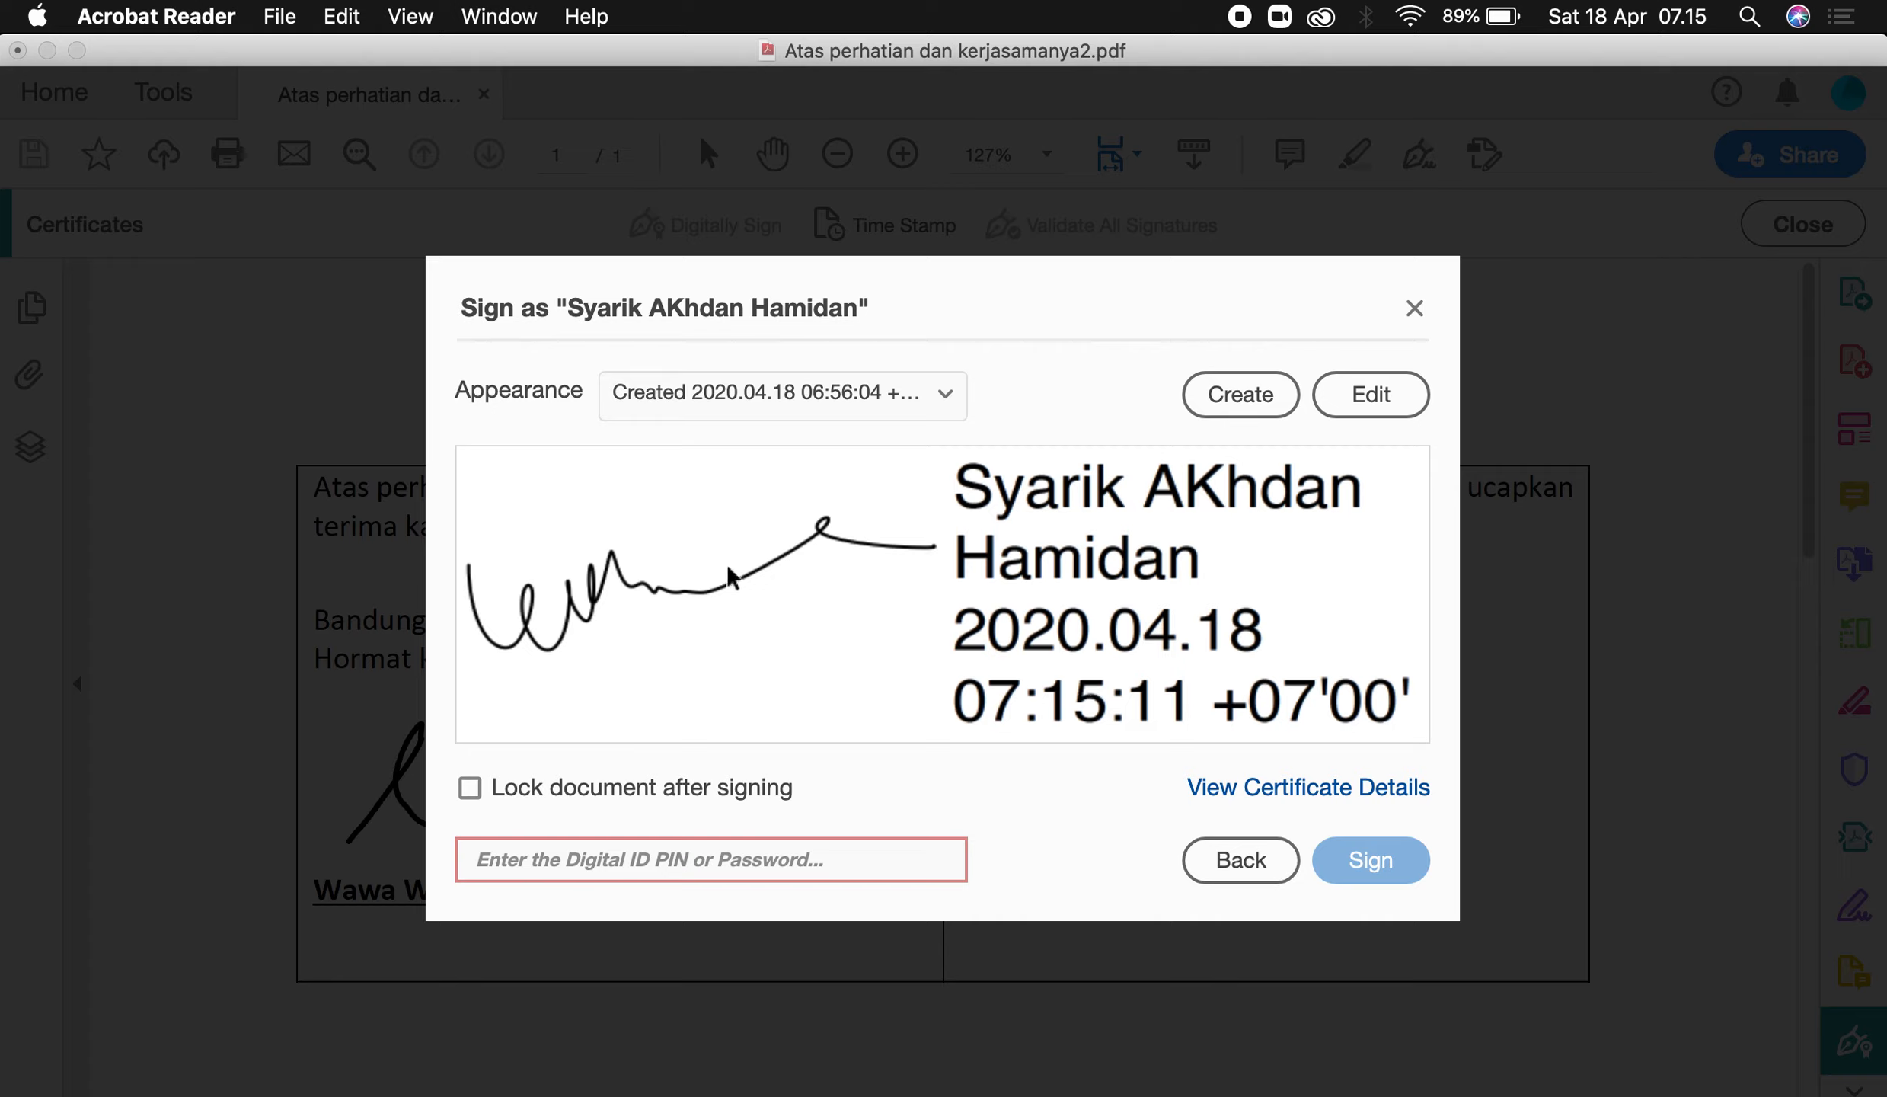
# Create a new signature appearance without labels or the Acrobat logo.
pyautogui.click(1247, 398)
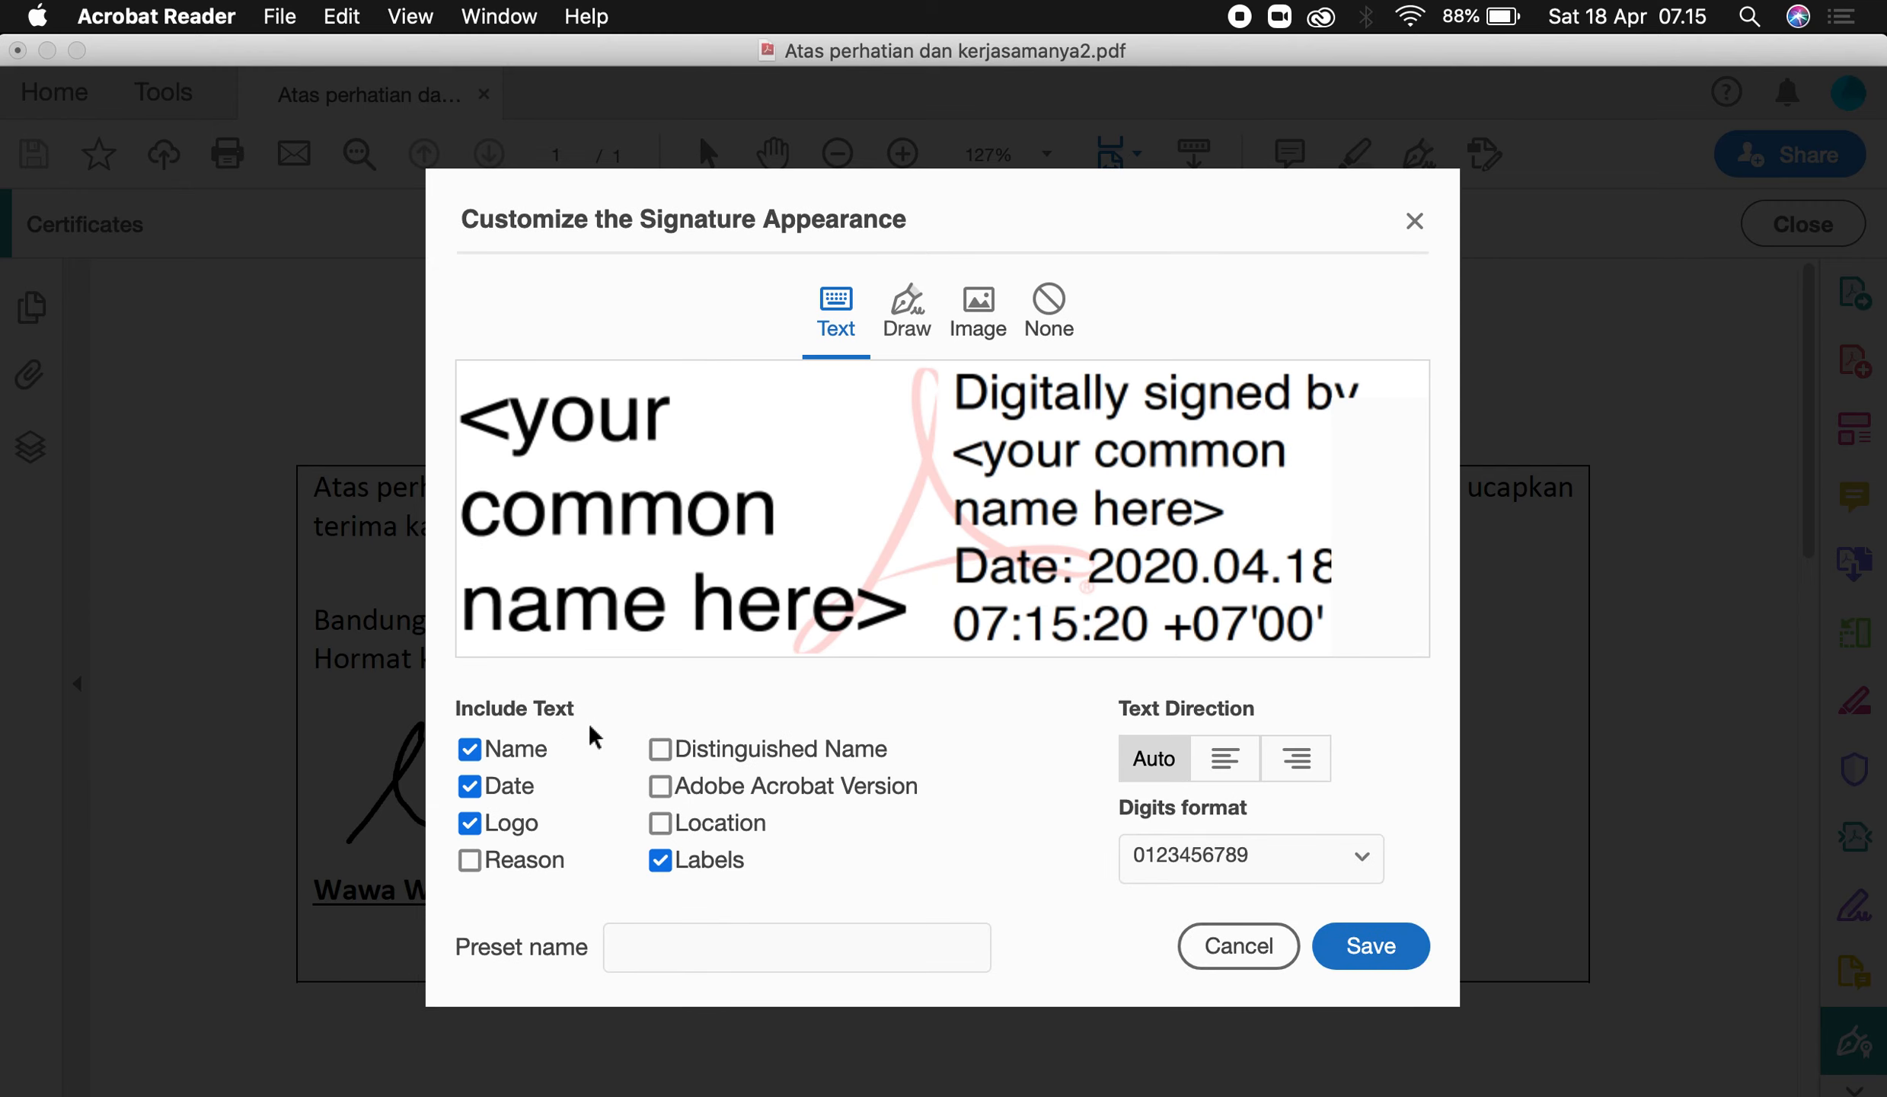
pyautogui.click(661, 861)
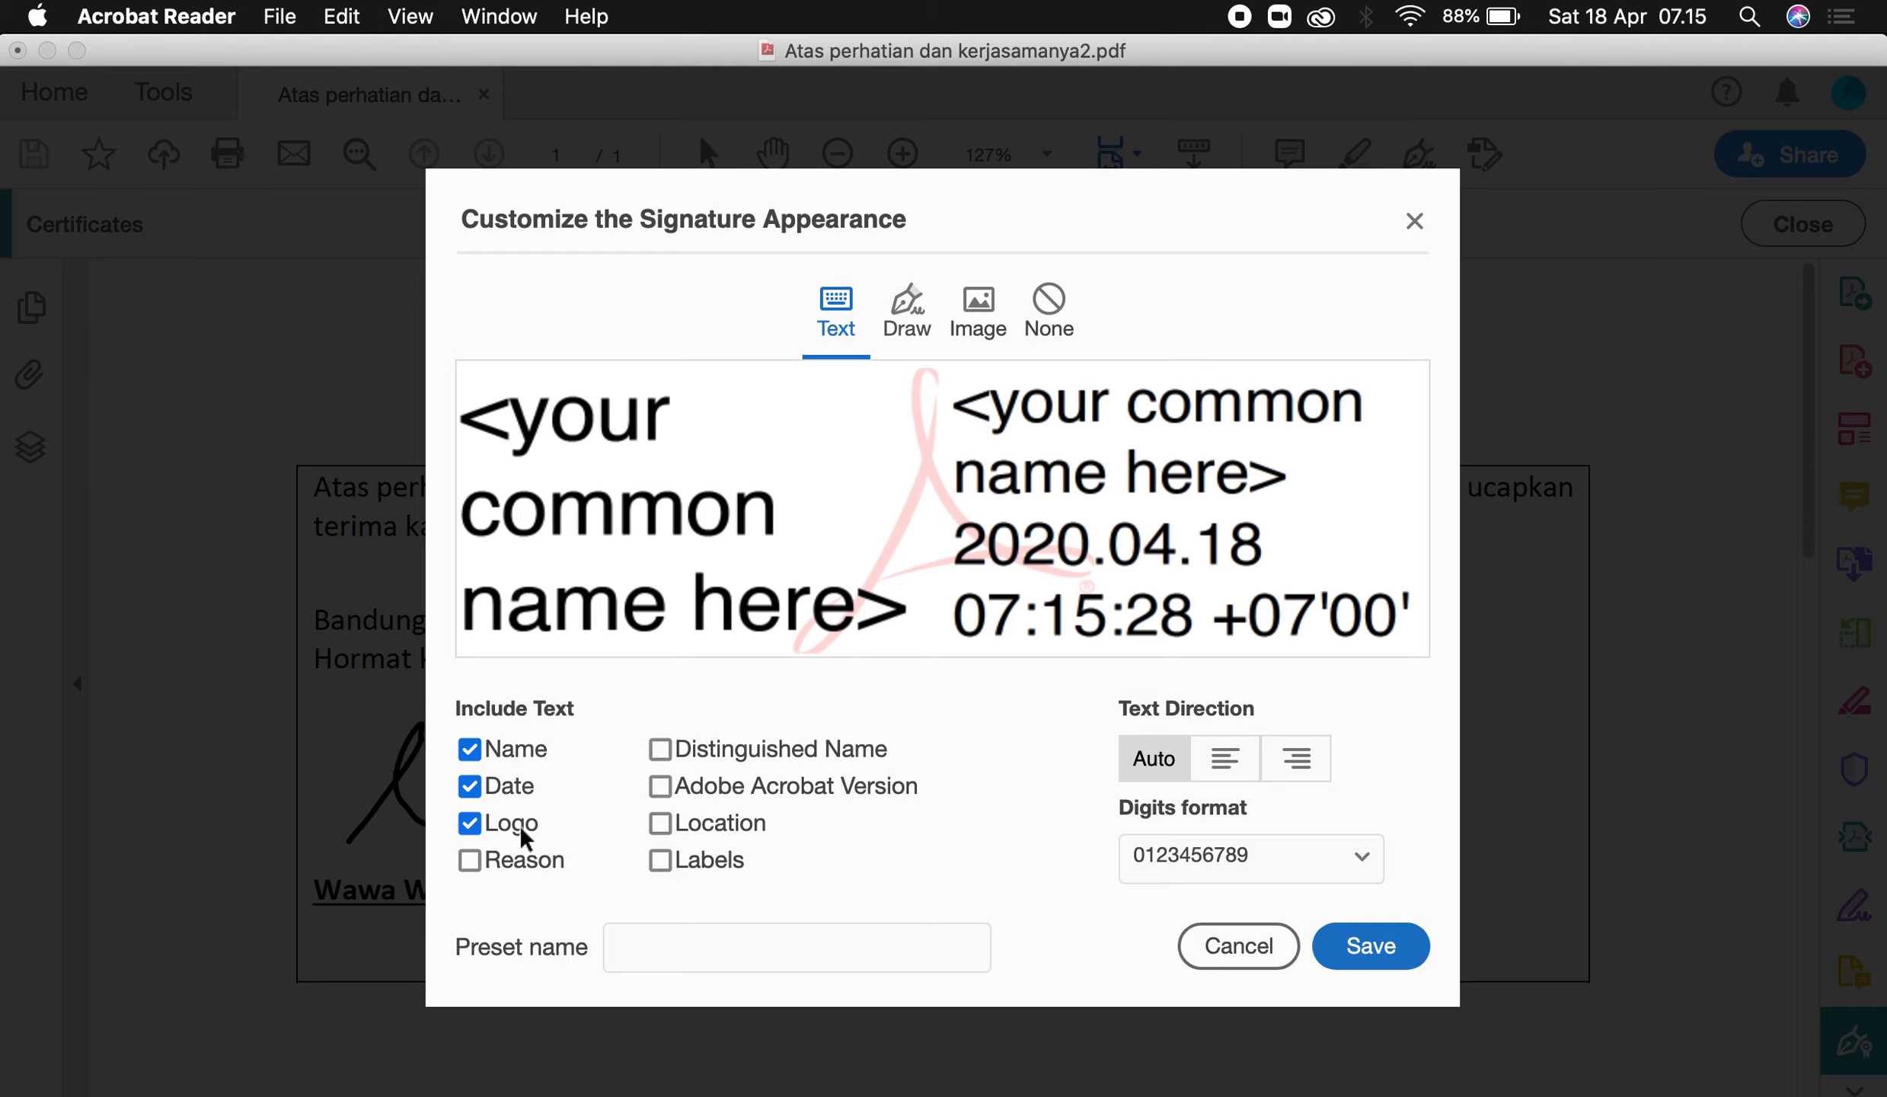
pyautogui.click(471, 825)
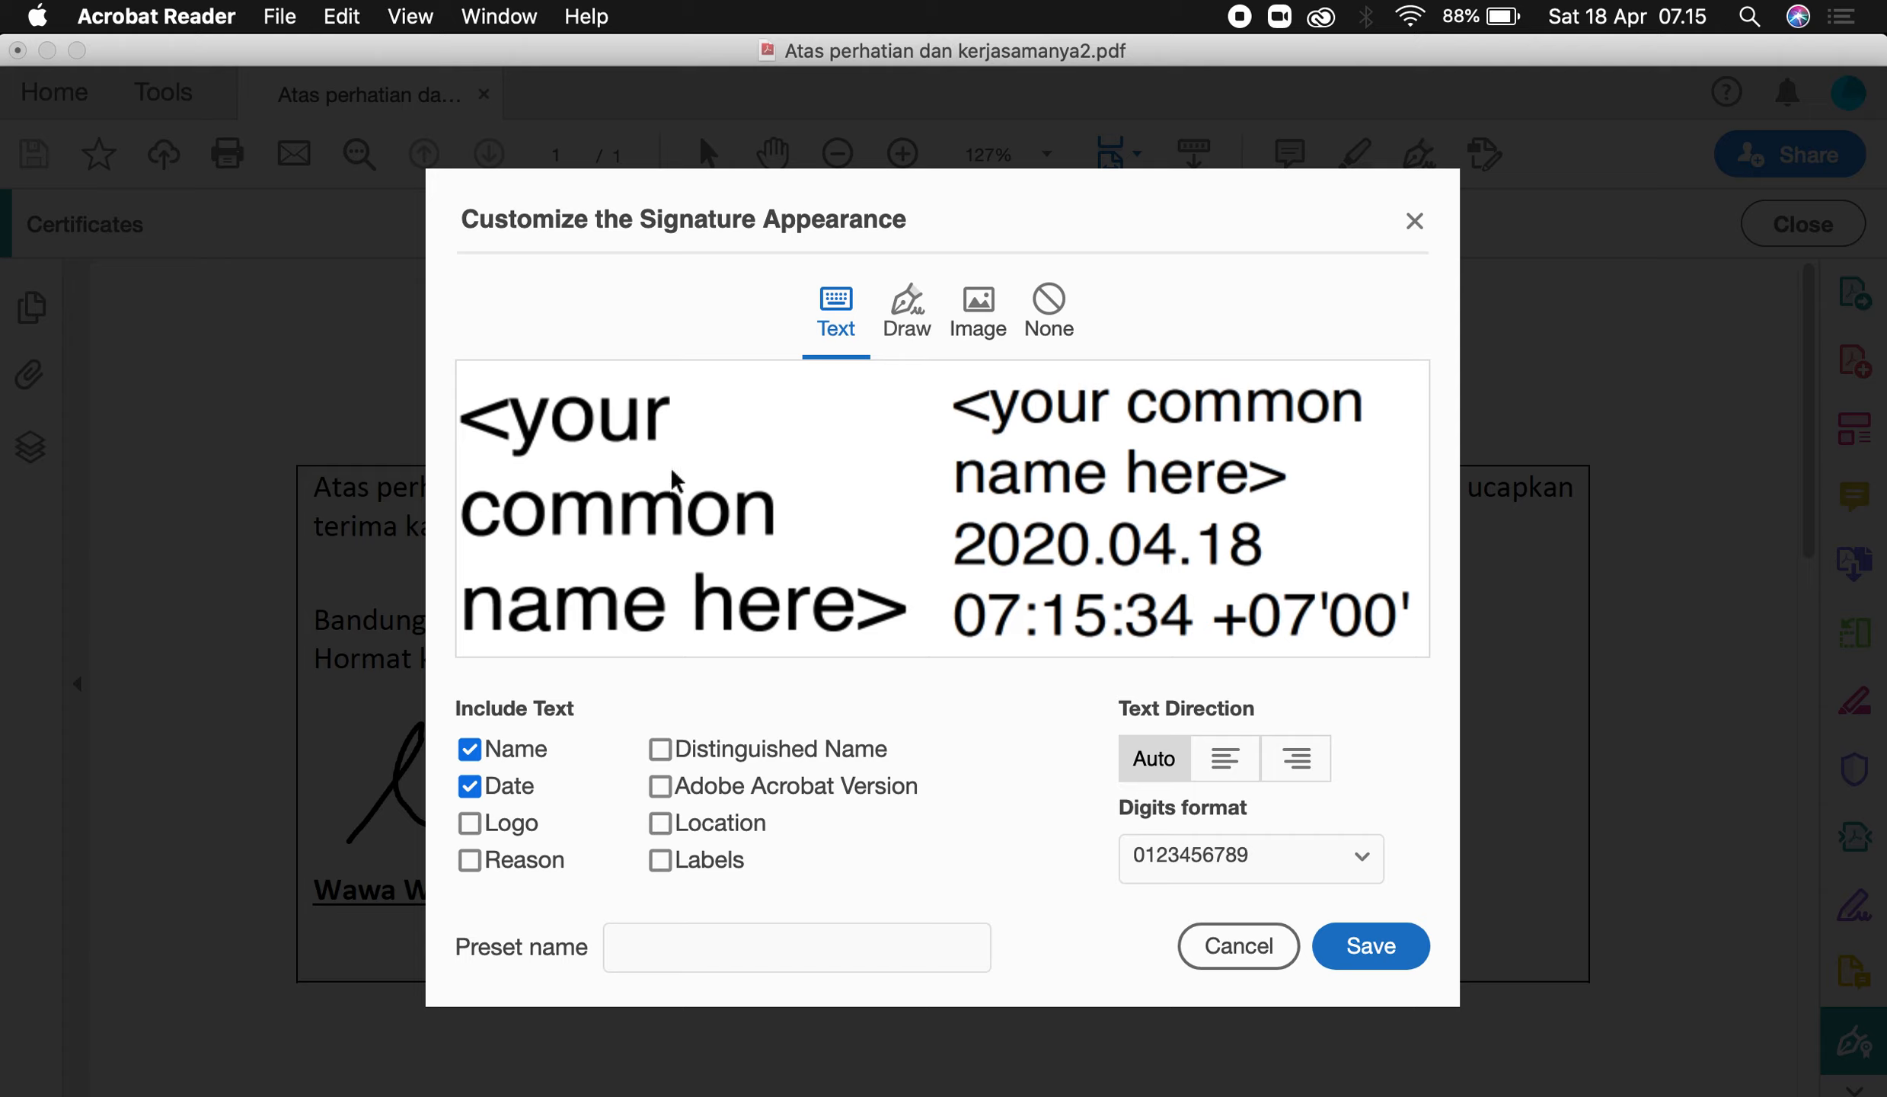
# Hand-draw a signature on the canvas and apply it to the appearance.
pyautogui.click(912, 321)
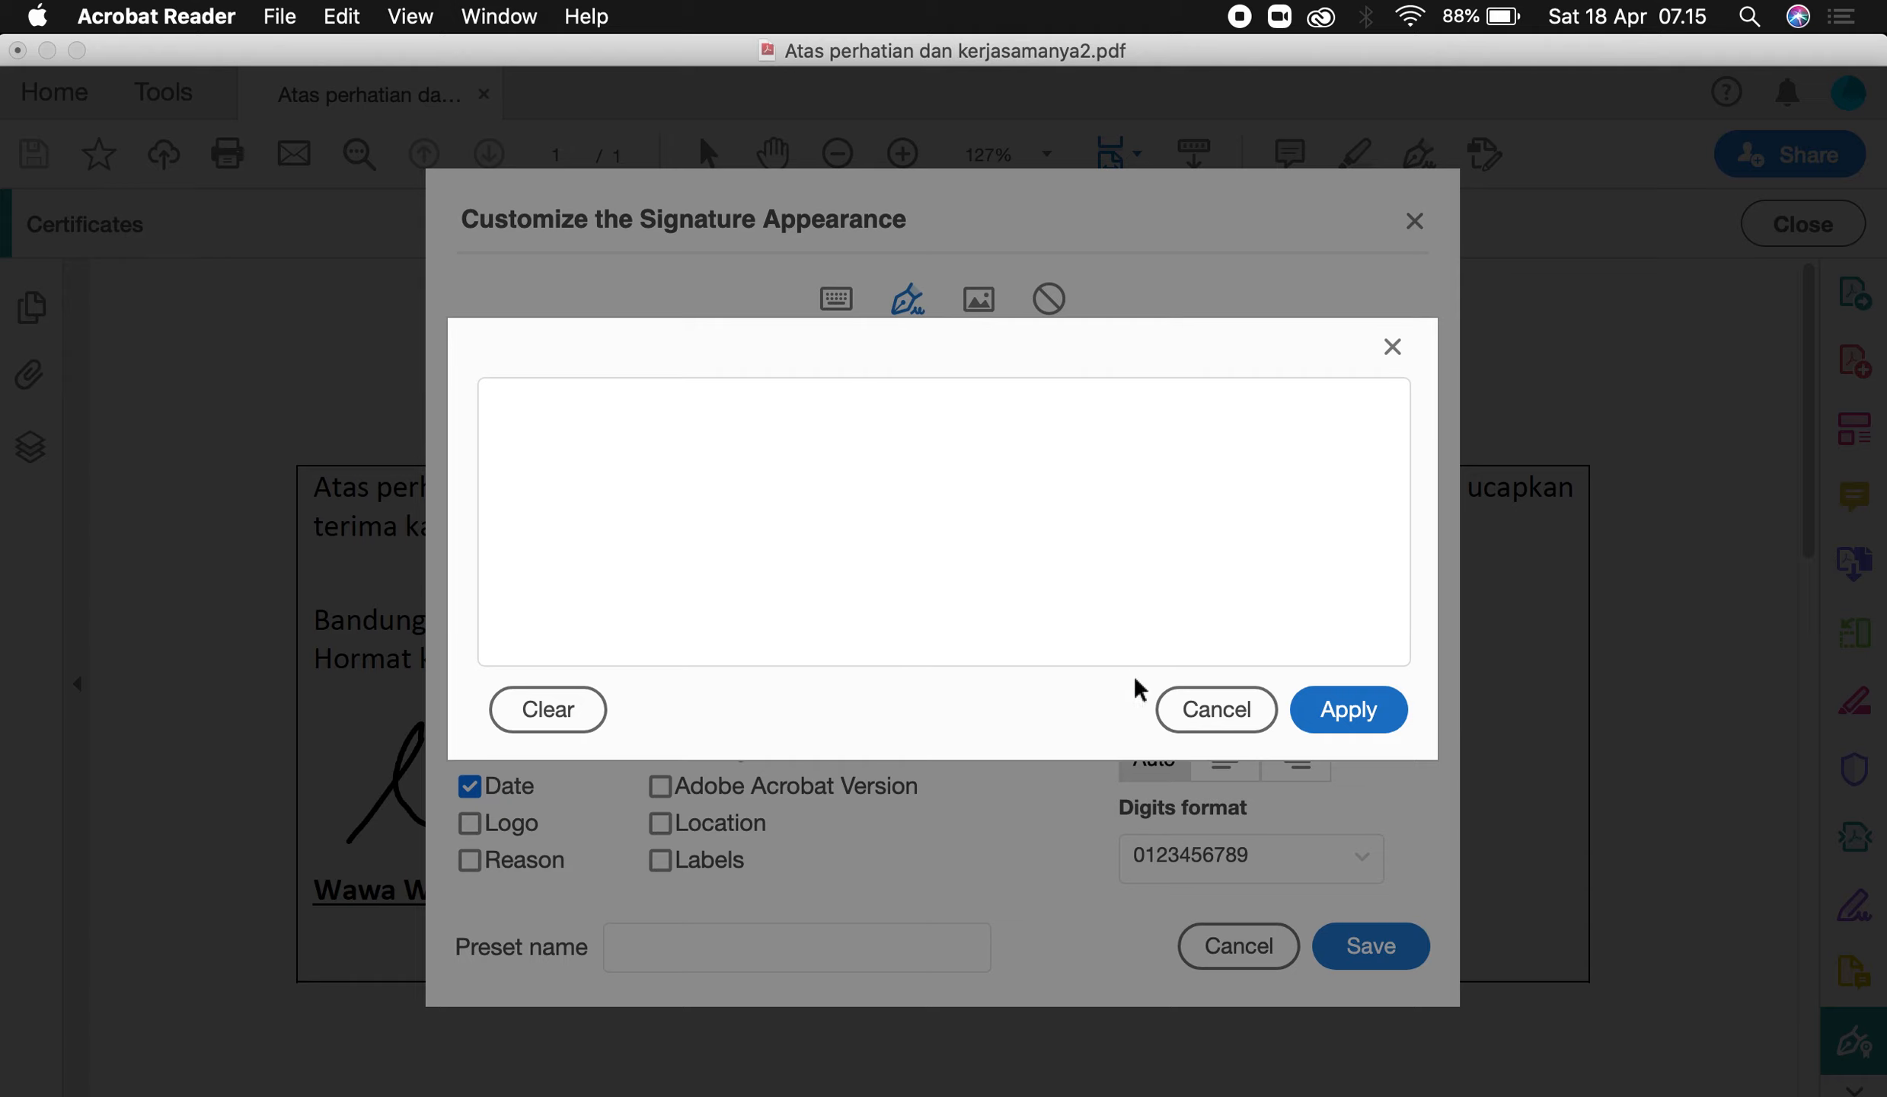
pyautogui.click(1185, 707)
pyautogui.click(992, 309)
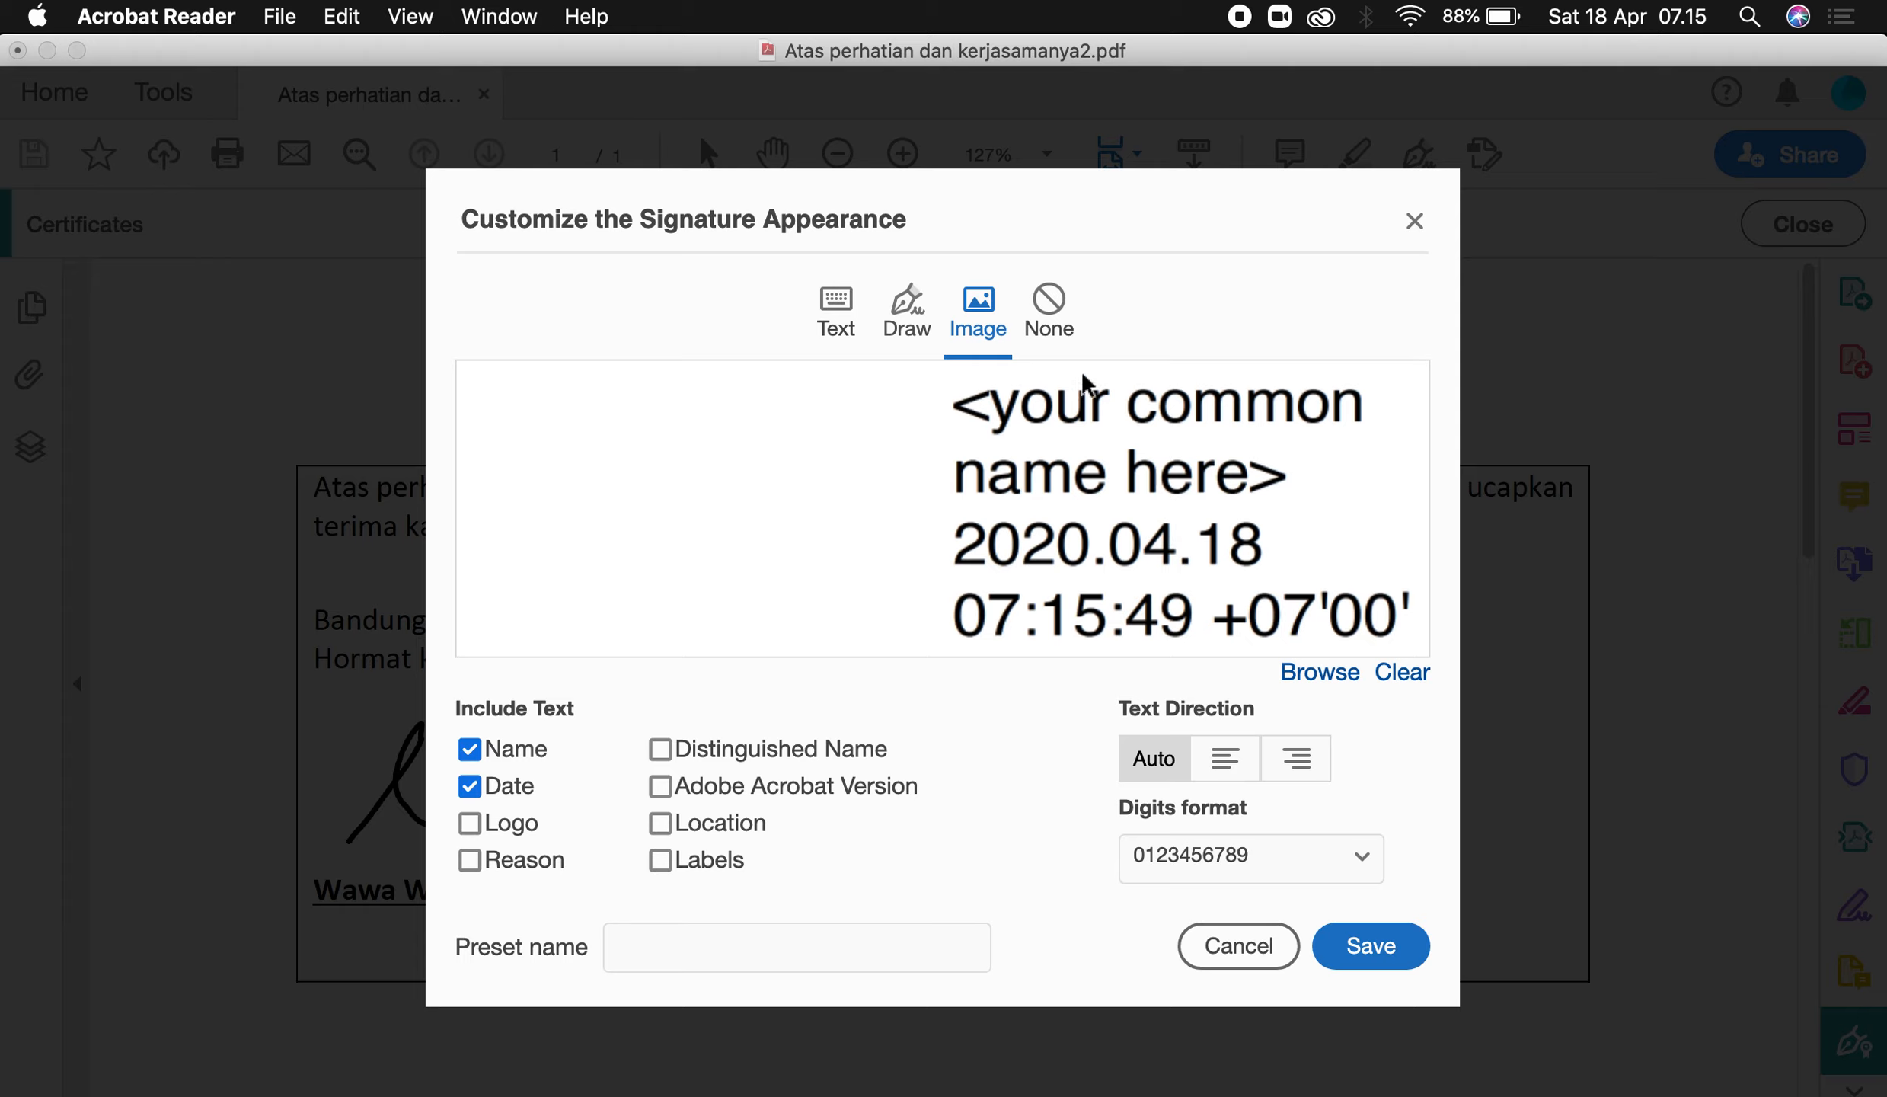
pyautogui.click(918, 312)
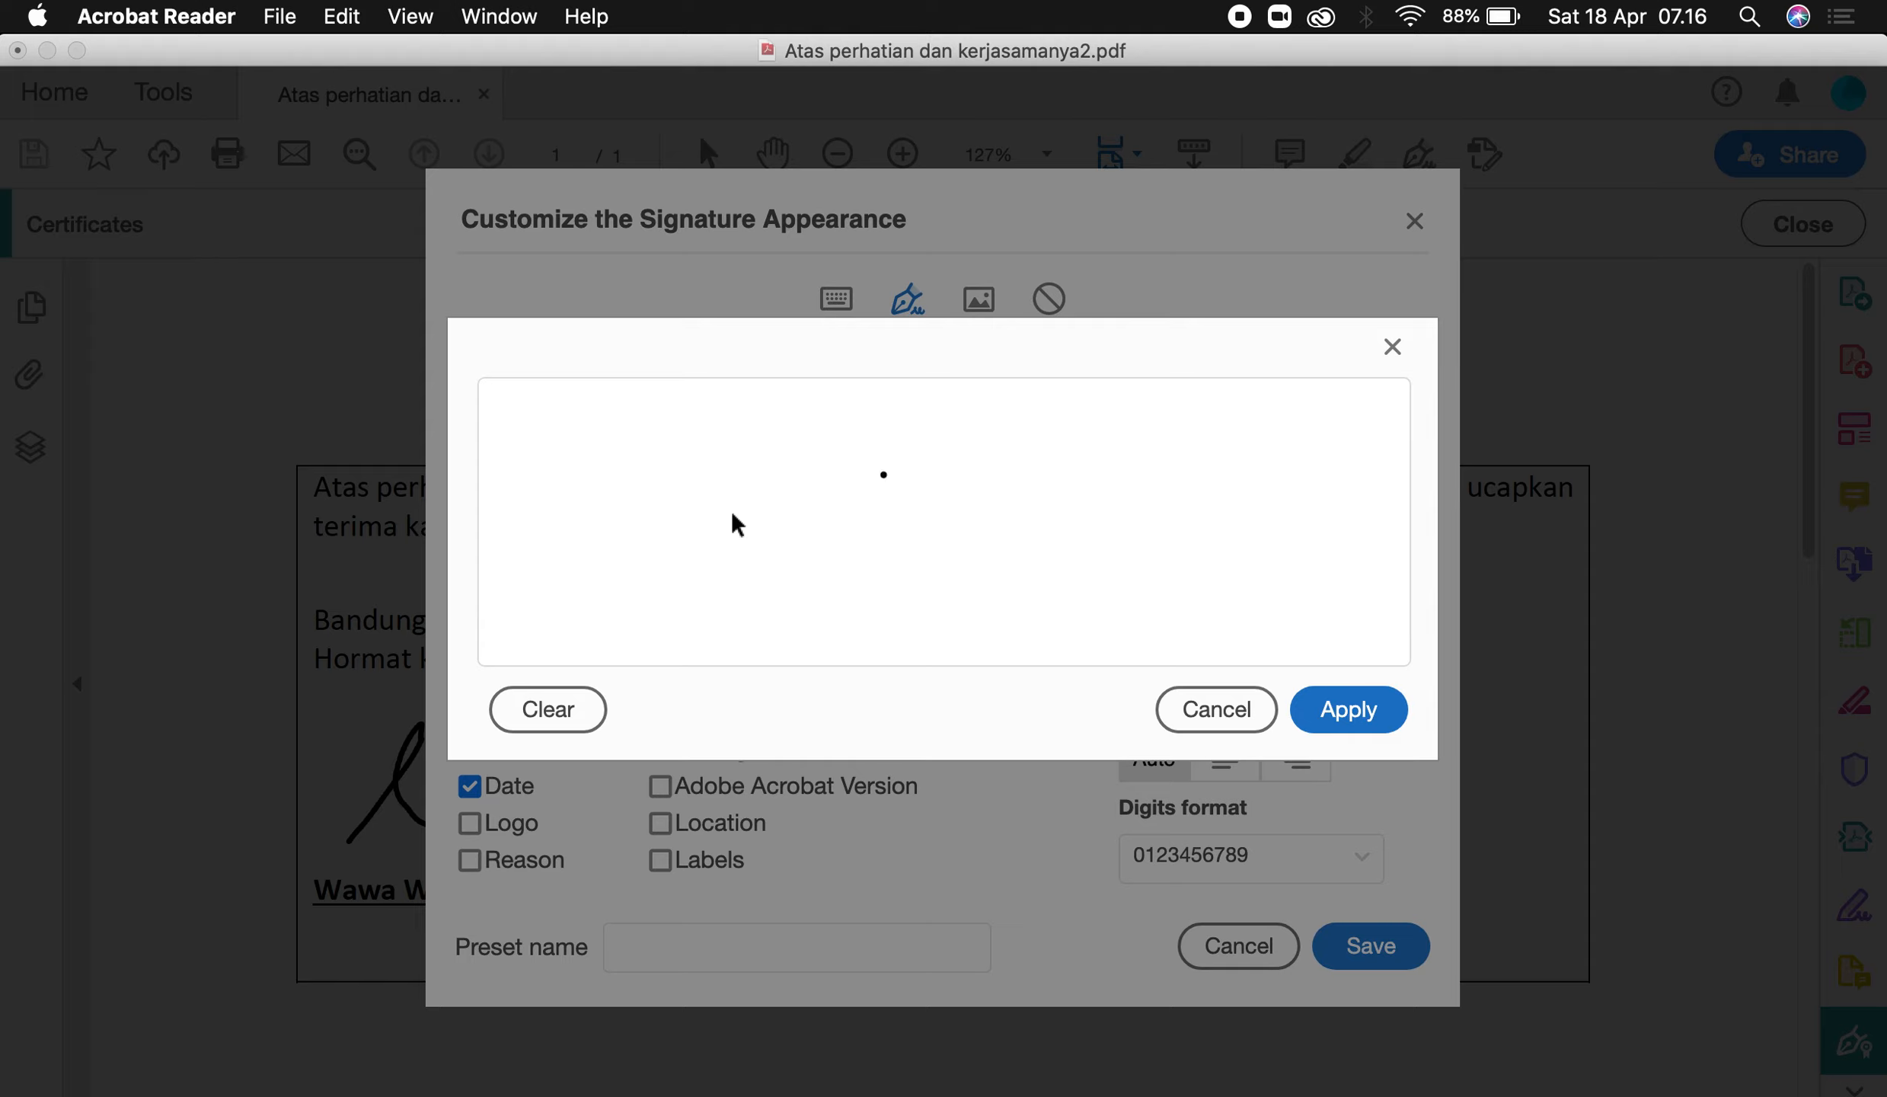
pyautogui.moveTo(778, 453)
pyautogui.mouseDown()
pyautogui.moveTo(822, 515)
pyautogui.moveTo(792, 590)
pyautogui.moveTo(972, 540)
pyautogui.moveTo(1267, 511)
pyautogui.mouseUp()
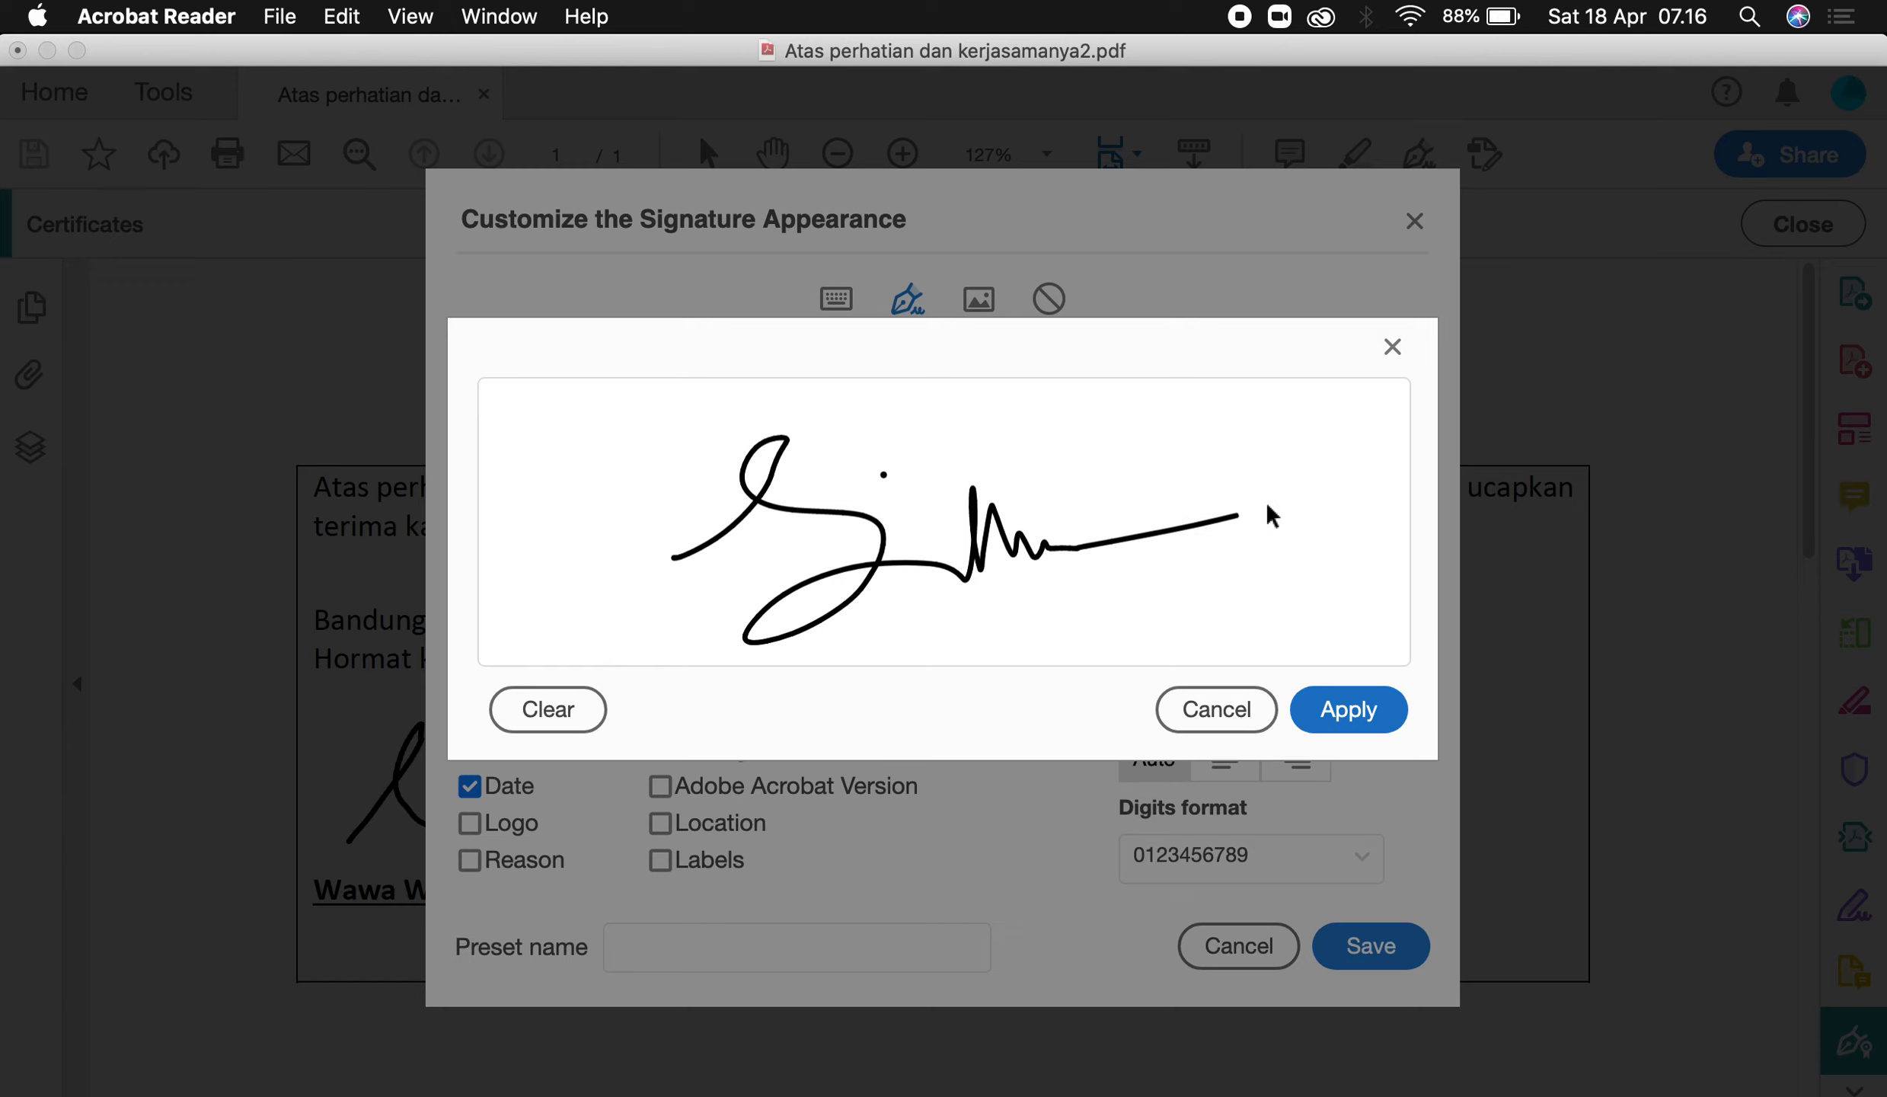
pyautogui.click(1375, 703)
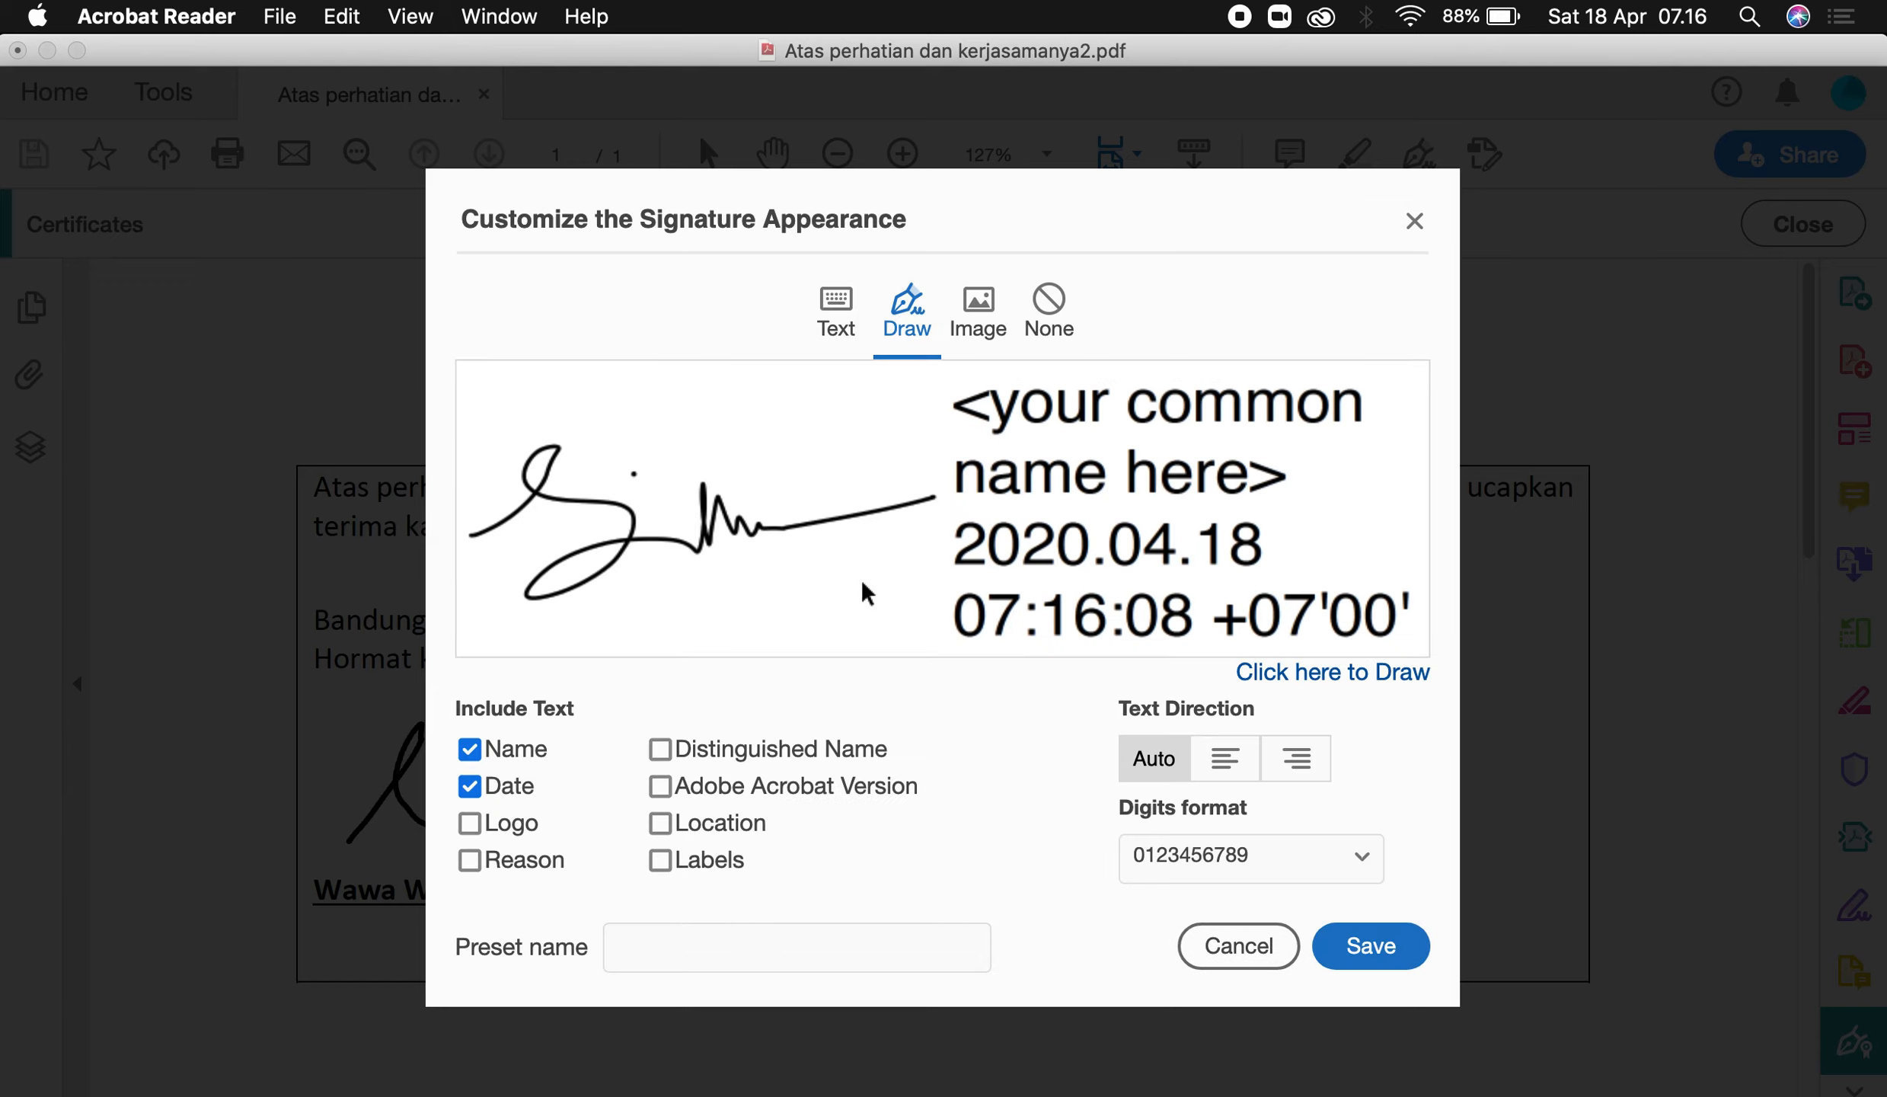
# Save the new appearance, enter the digital ID password, and sign the letter.
pyautogui.click(1367, 945)
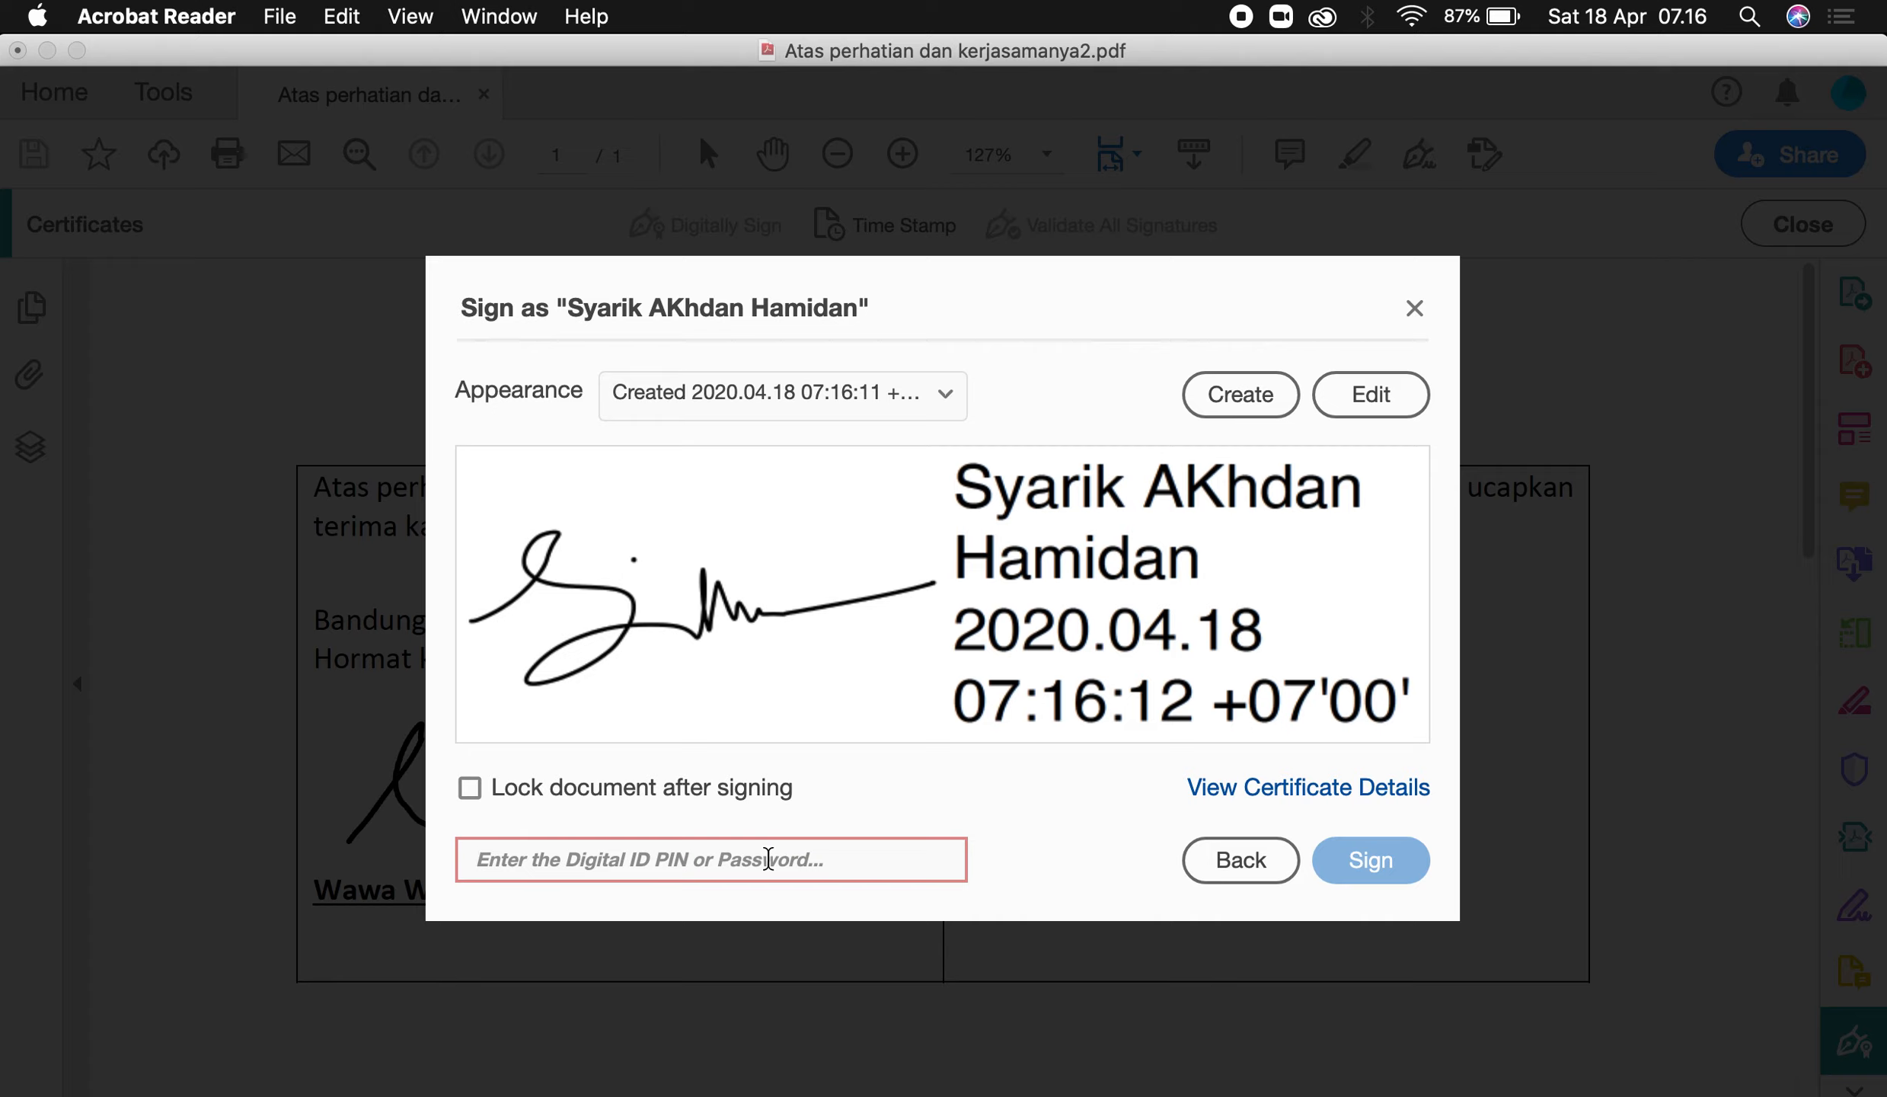
pyautogui.write('•••••')
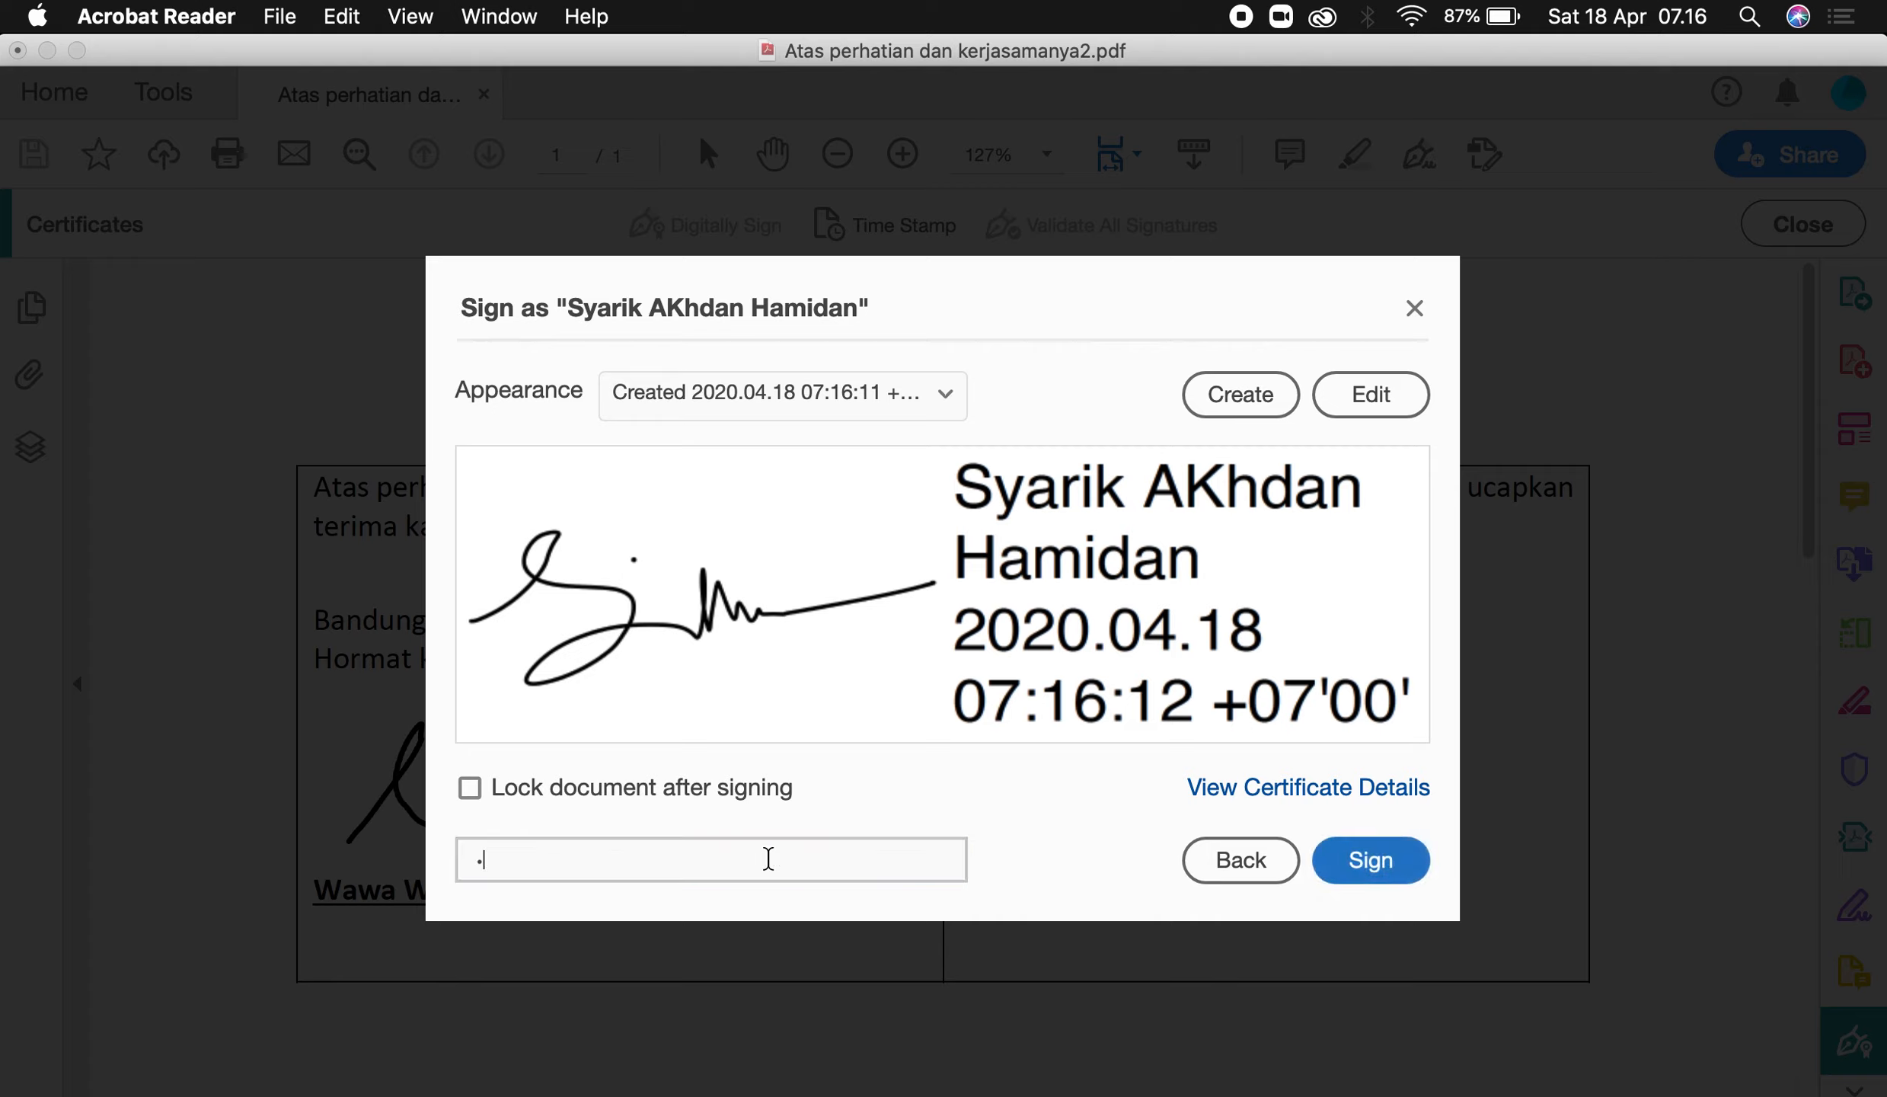
pyautogui.write('••')
pyautogui.click(1376, 853)
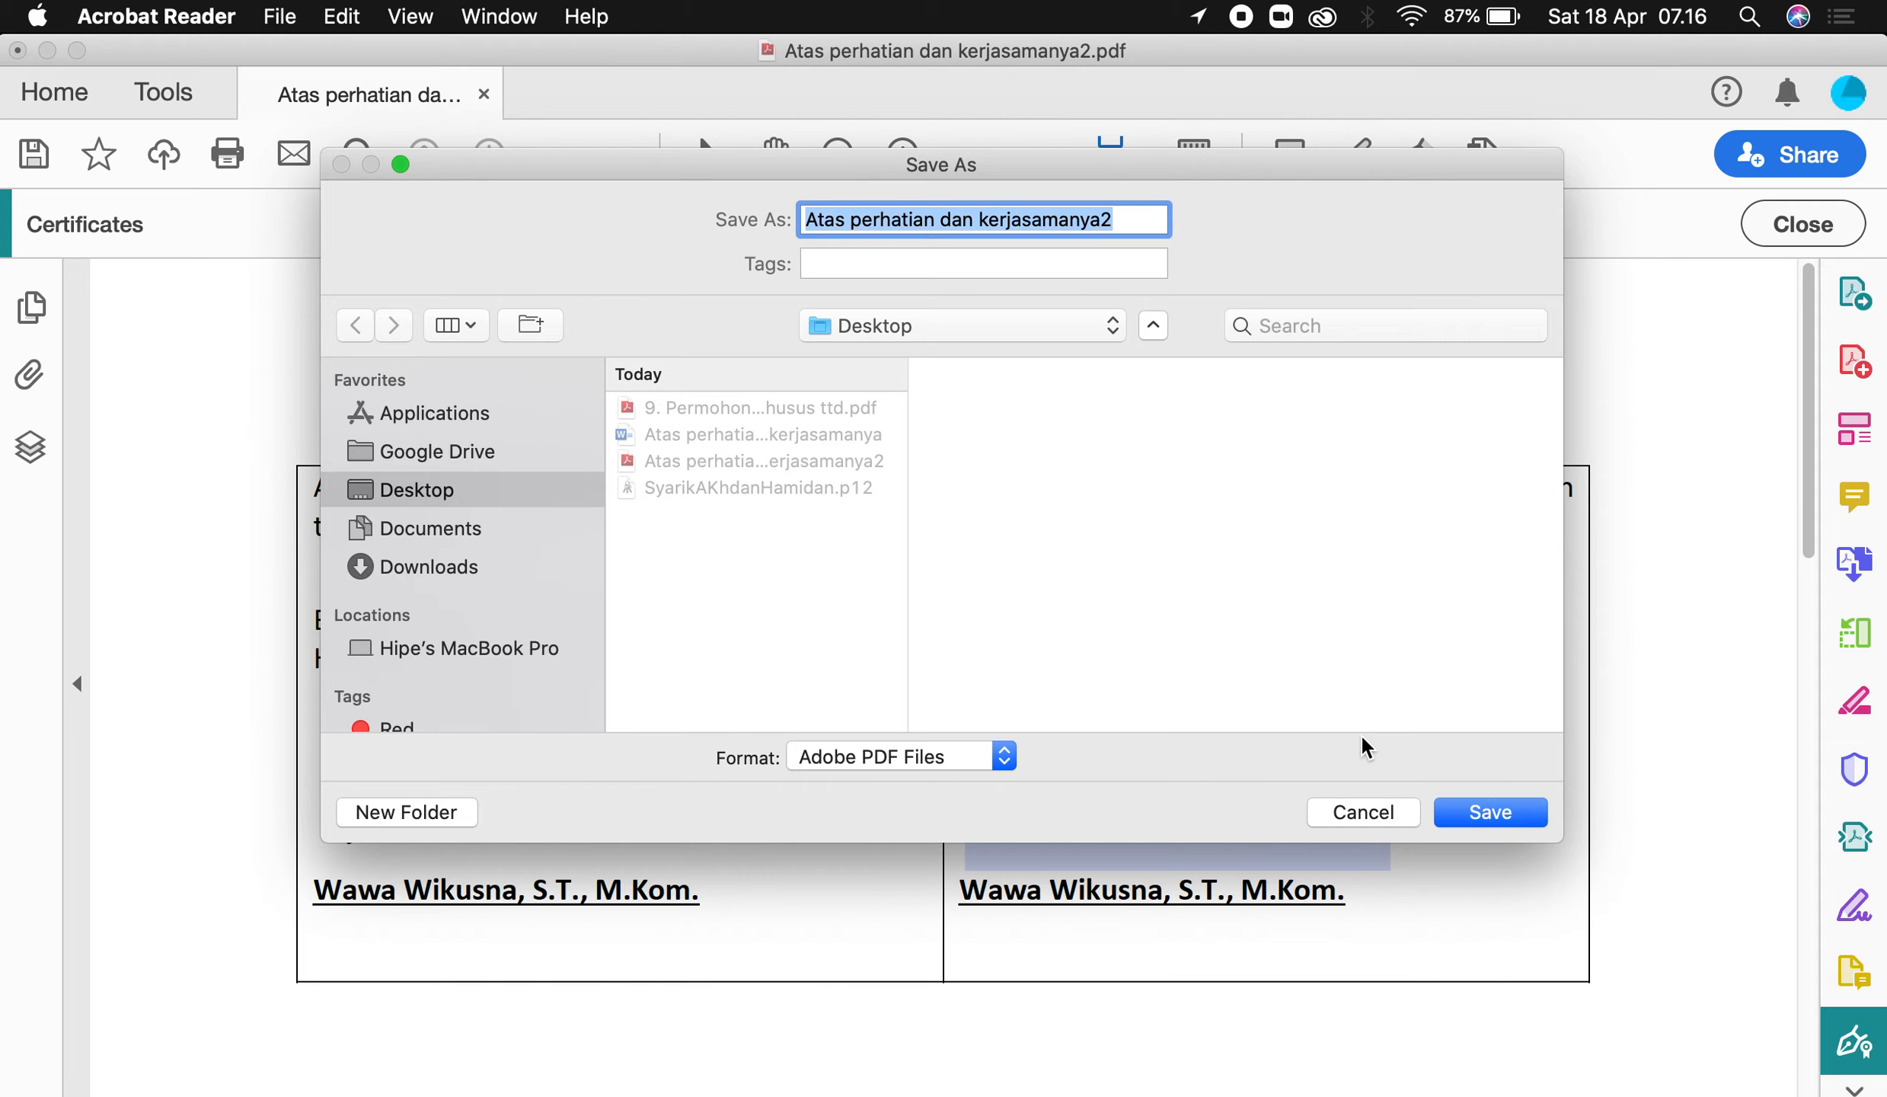
# Save the signed letter as 'Atas perhatian dan kerjasamanya2 ttd ok.pdf'.
pyautogui.click(1135, 219)
pyautogui.write('ttd')
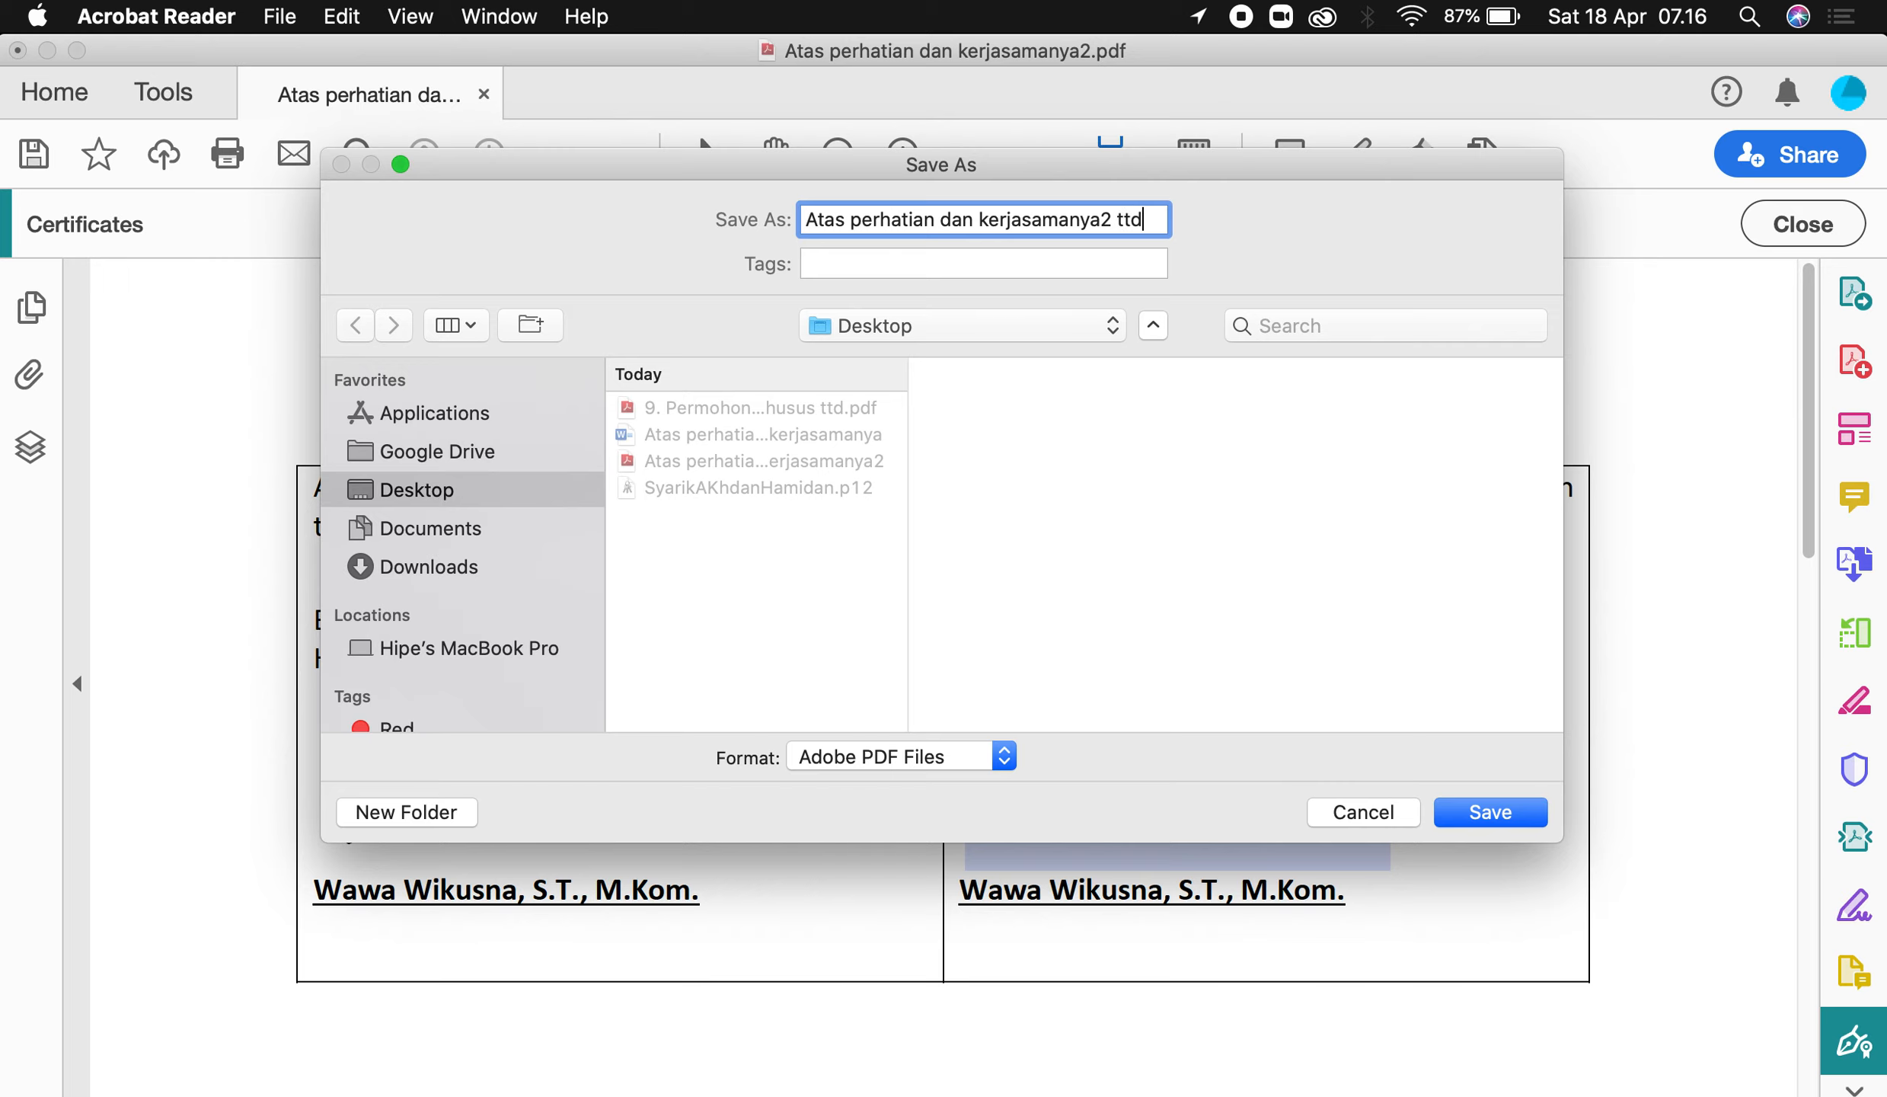
pyautogui.write(' ok')
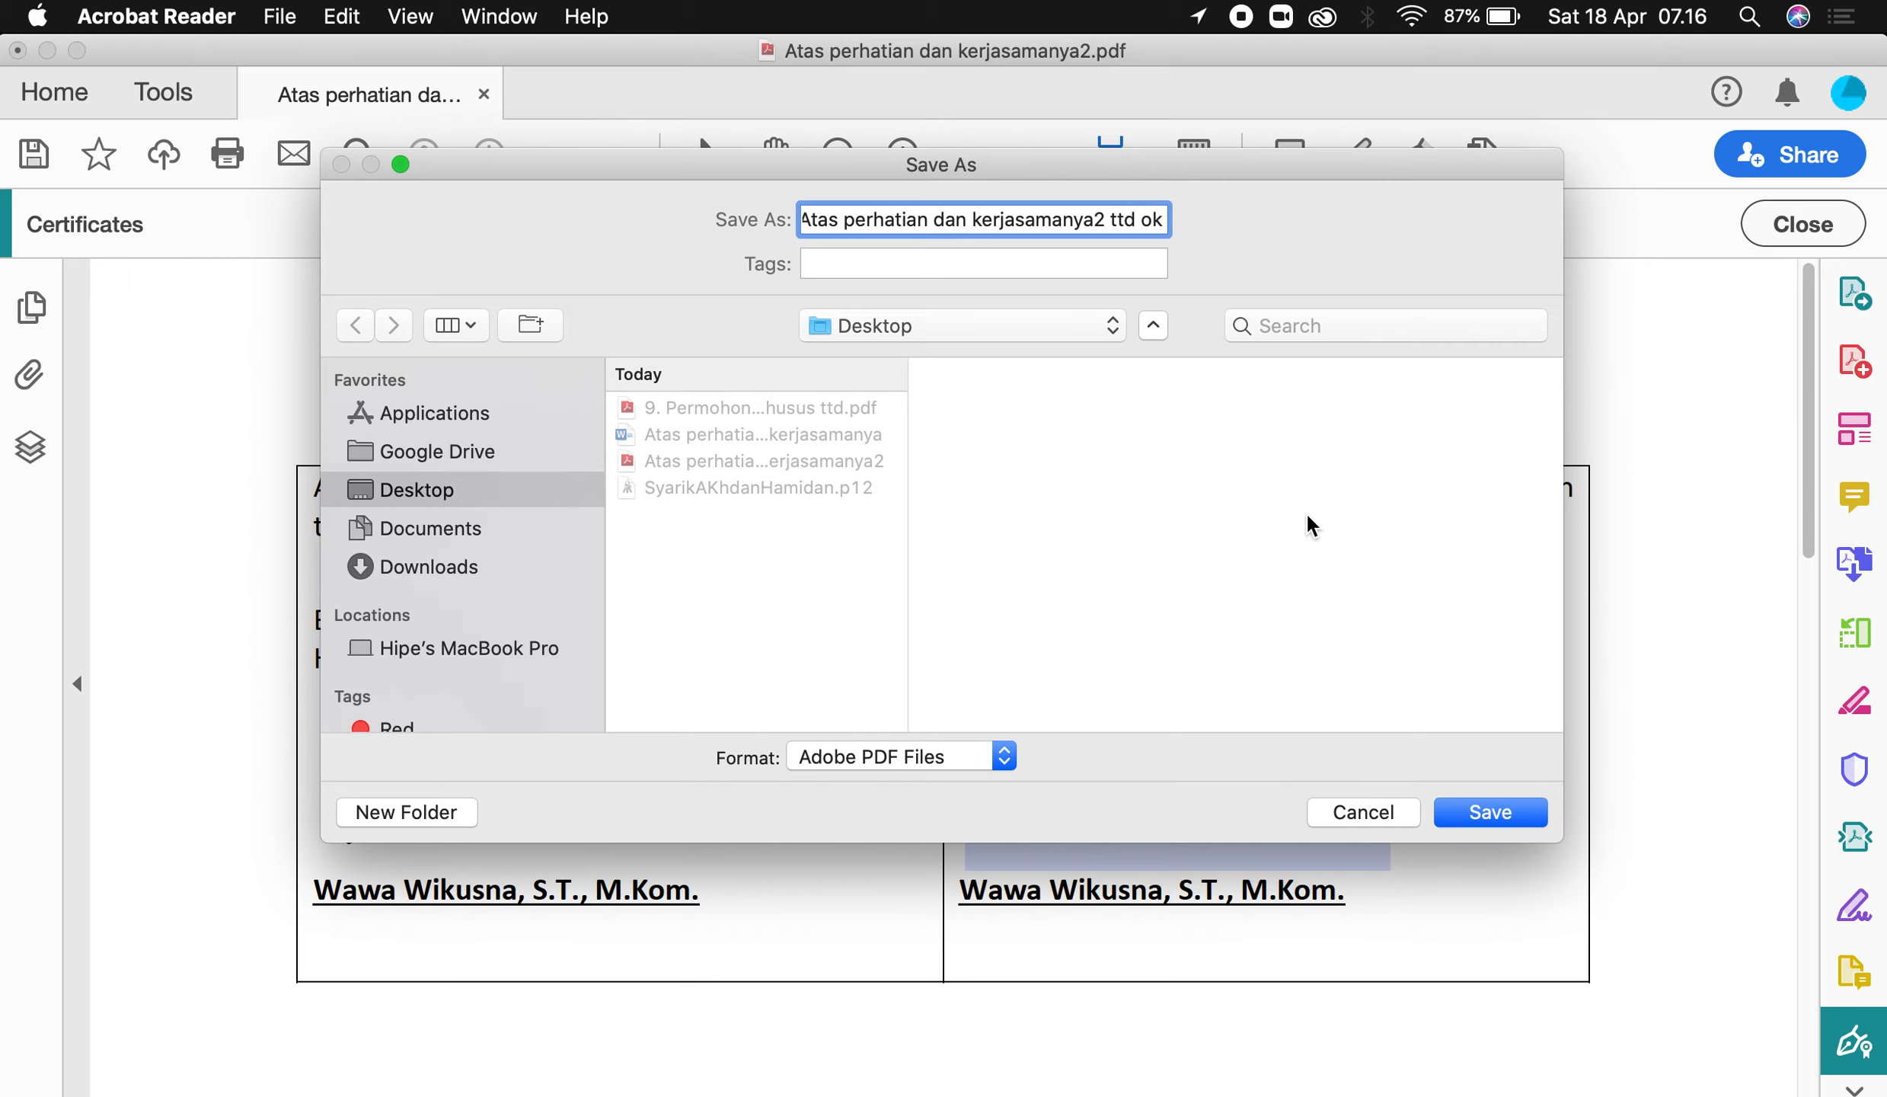
pyautogui.click(1476, 818)
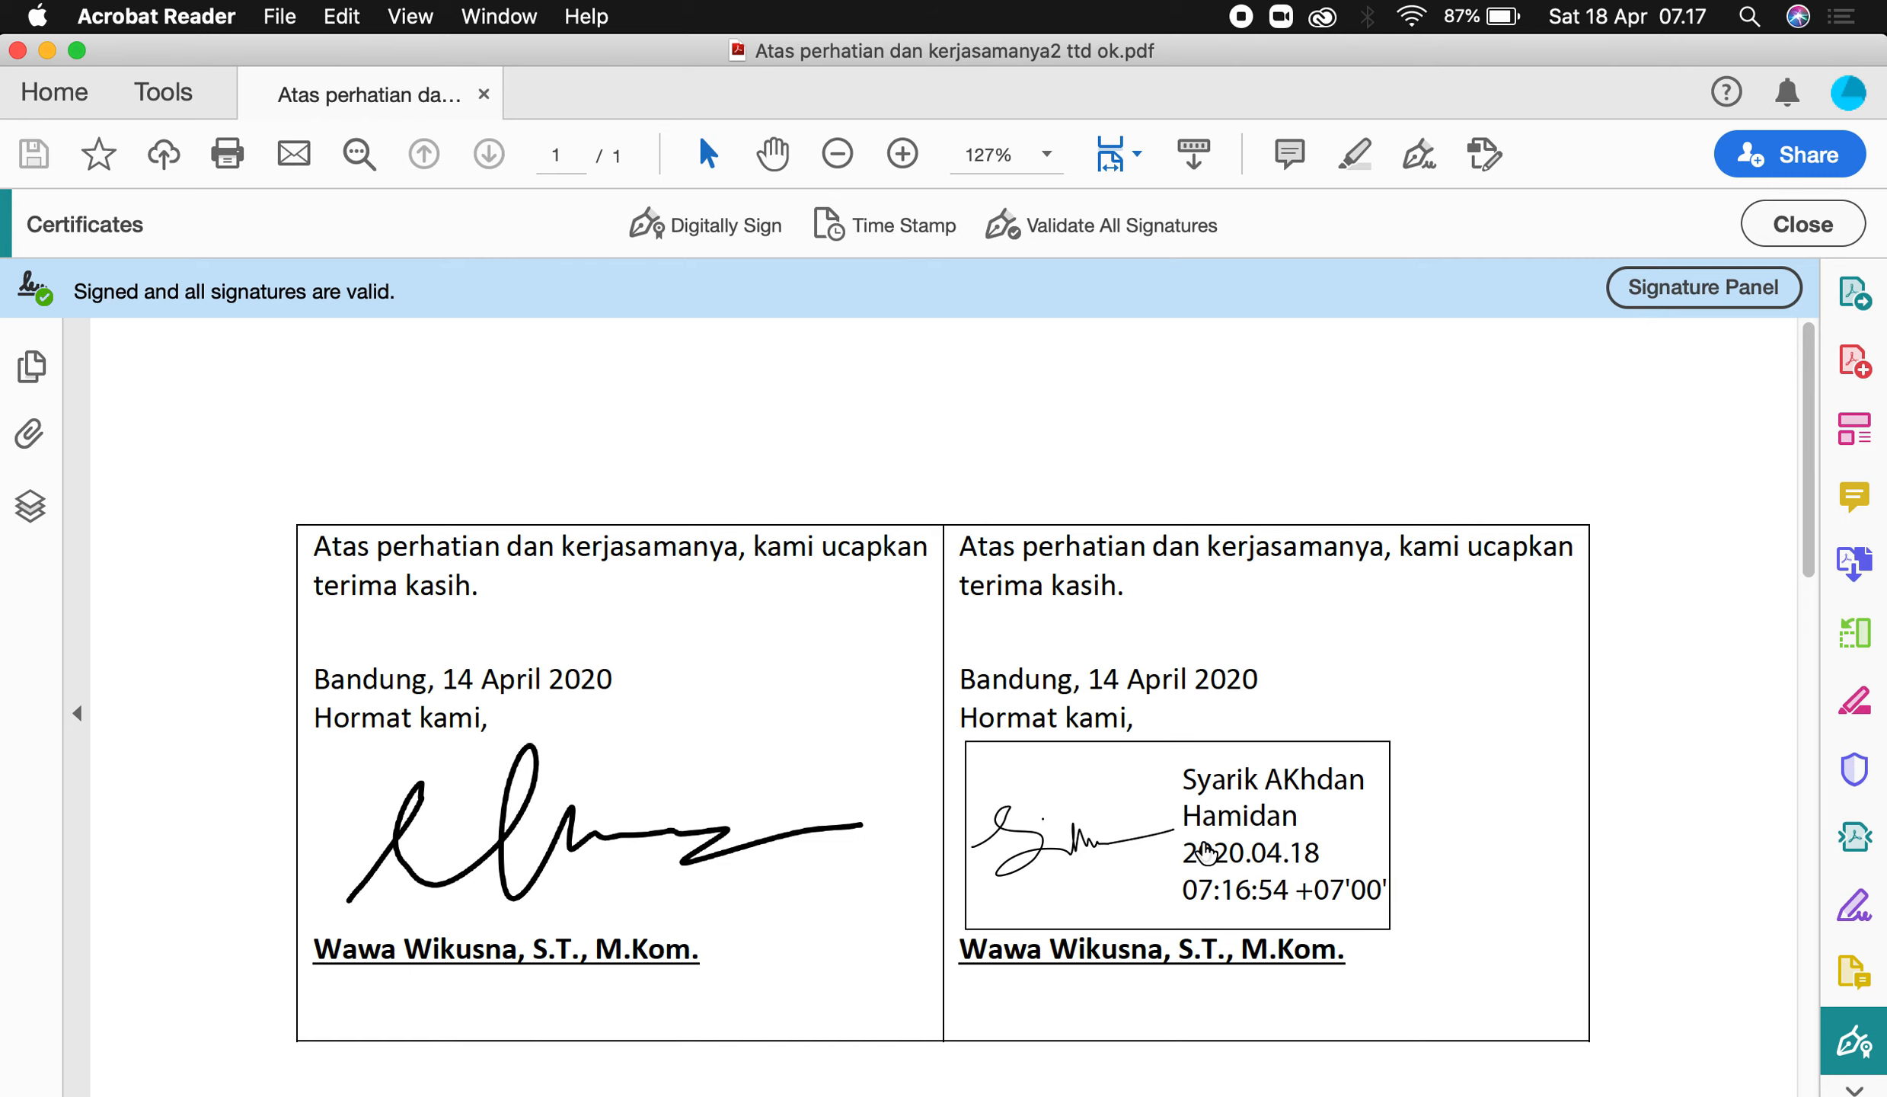
pyautogui.click(1206, 851)
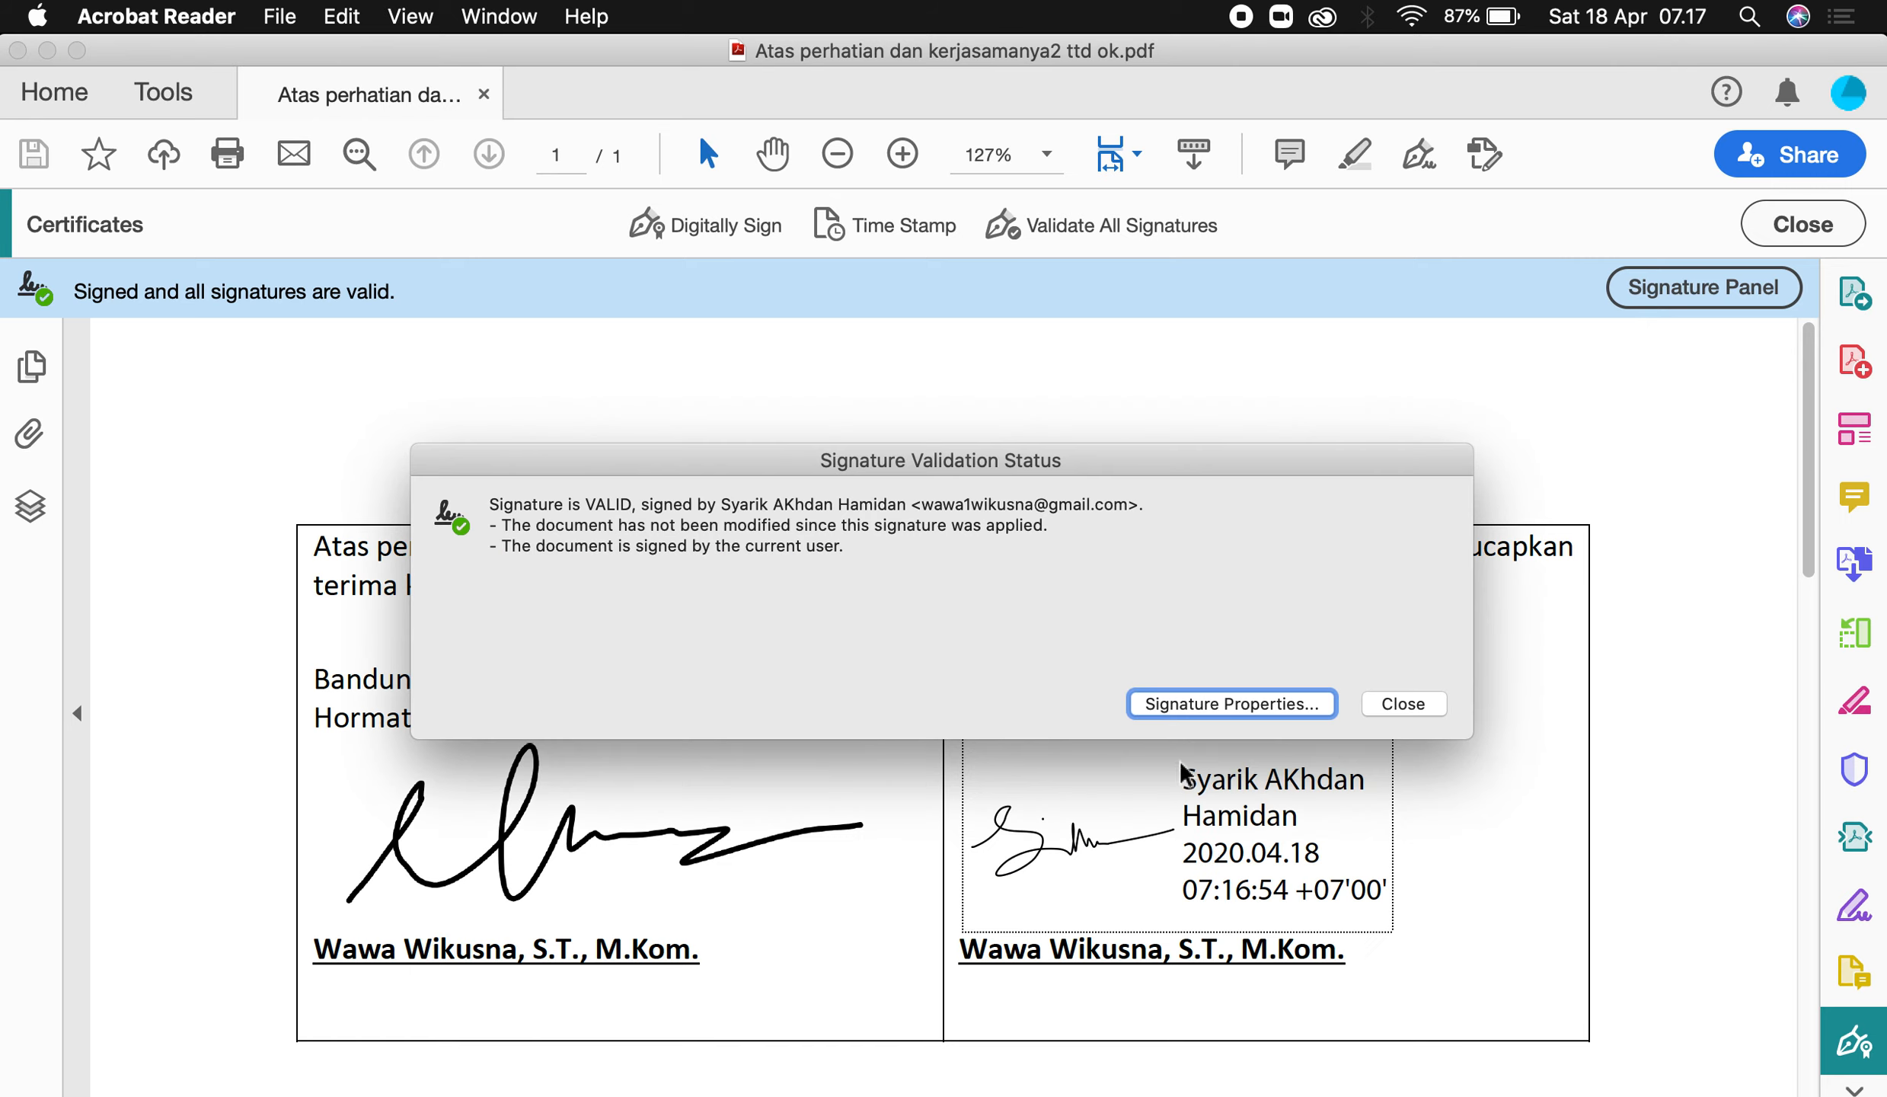
pyautogui.click(1205, 703)
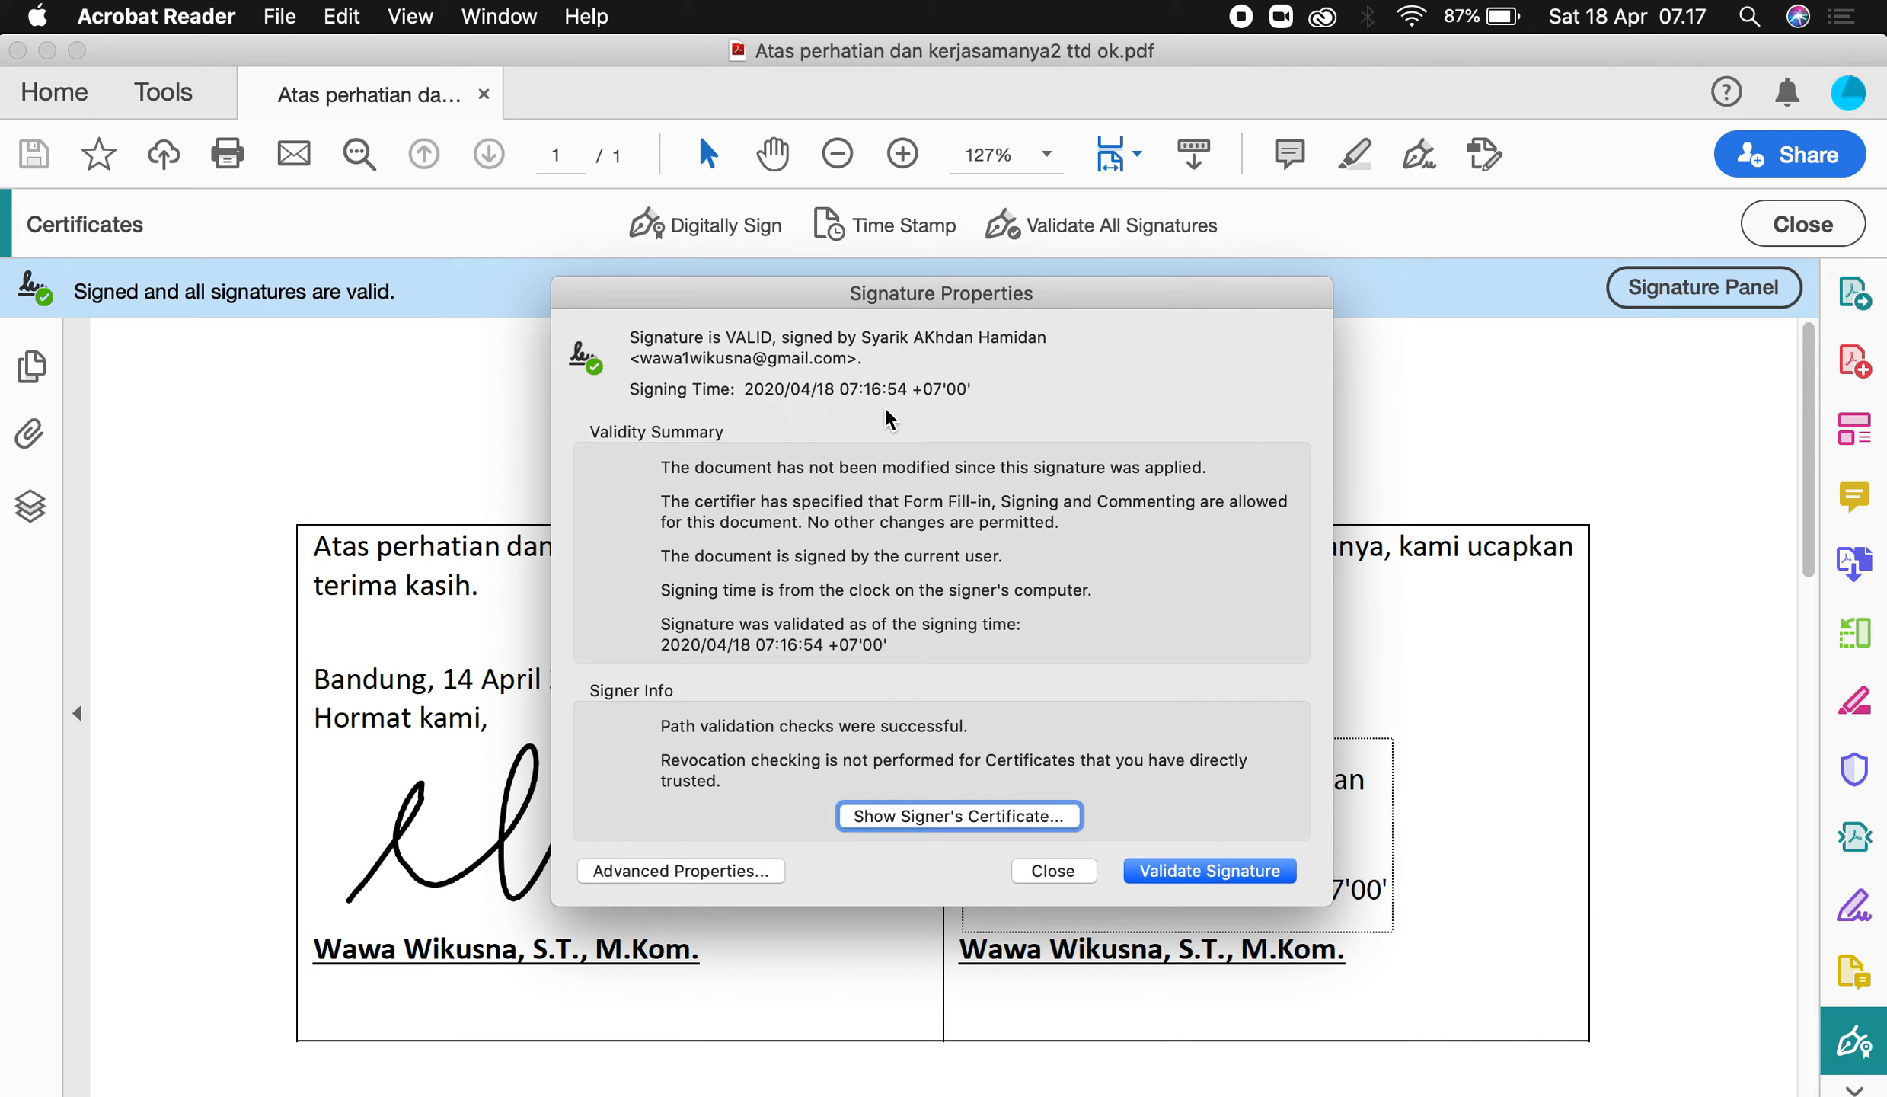
pyautogui.click(1138, 868)
pyautogui.click(1045, 871)
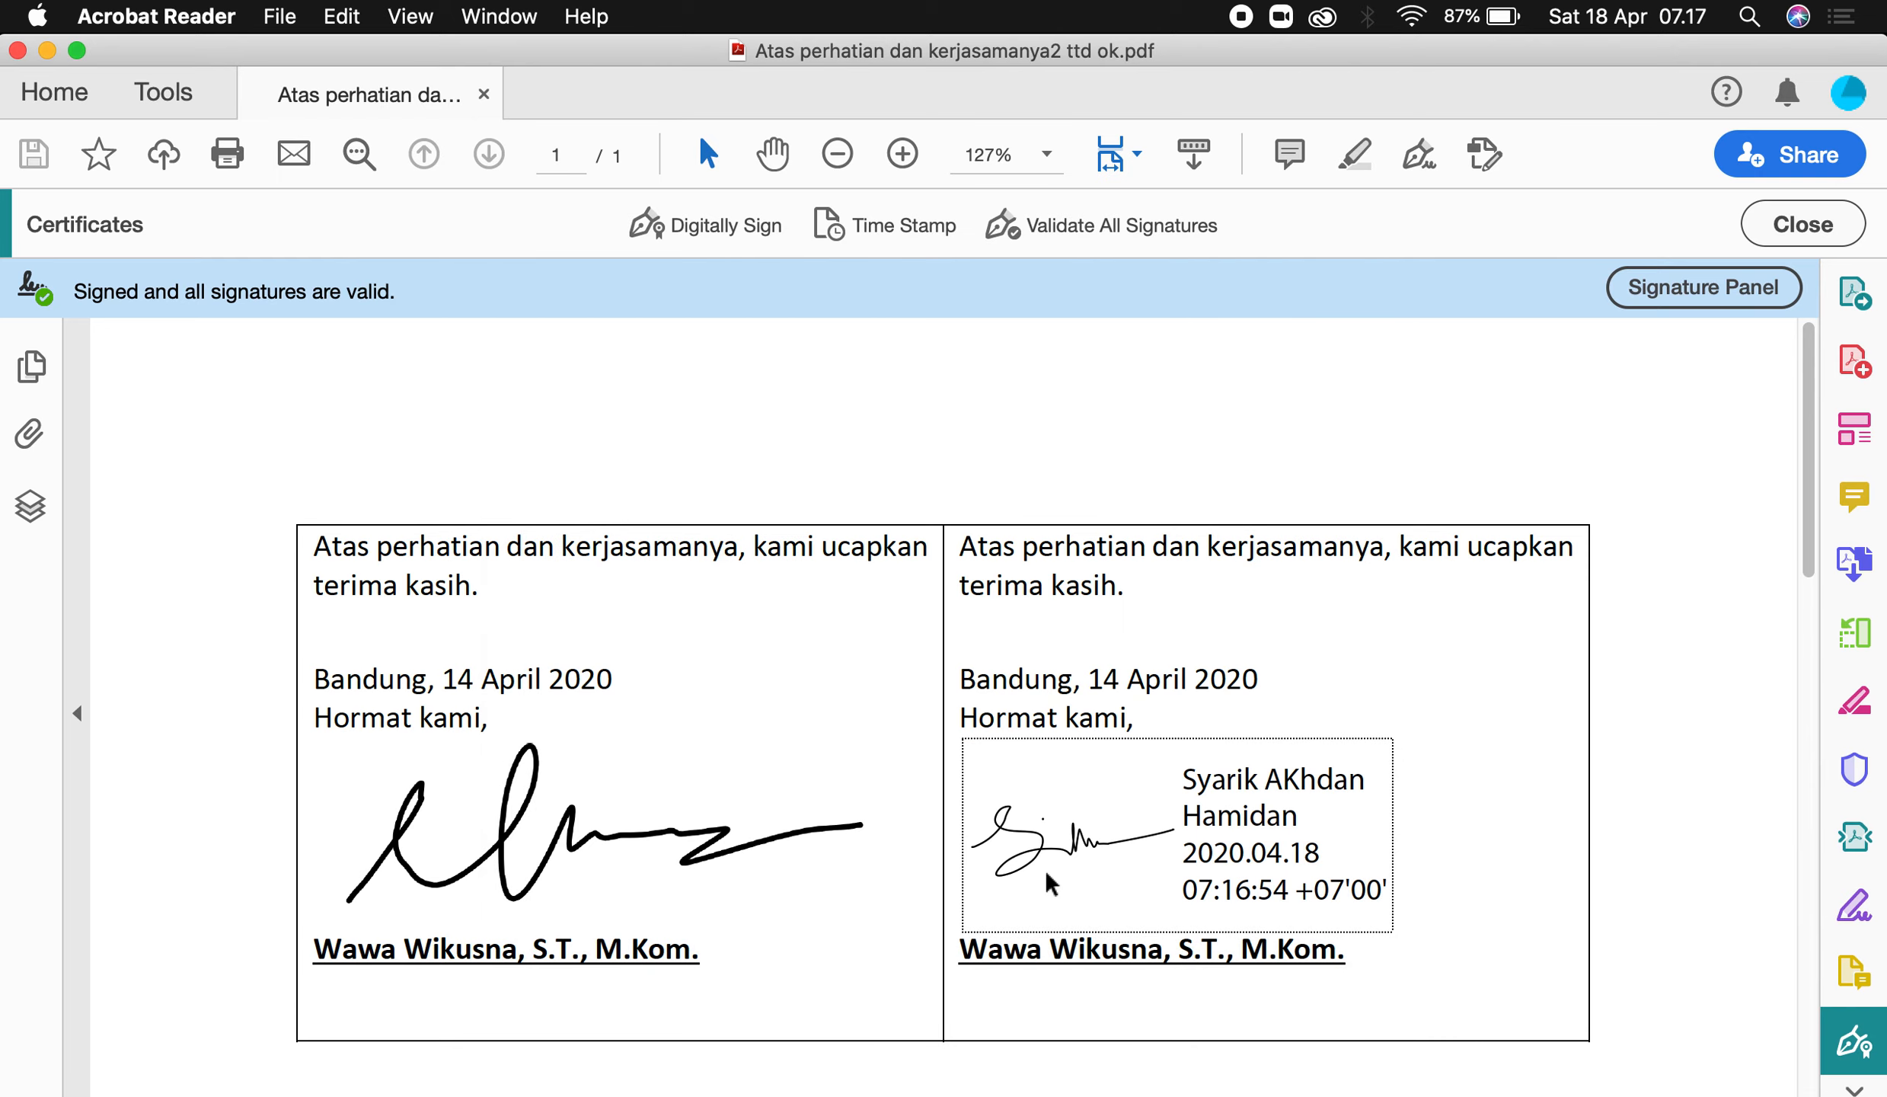
pyautogui.click(662, 836)
pyautogui.click(538, 800)
pyautogui.click(568, 761)
pyautogui.click(563, 817)
pyautogui.click(1215, 859)
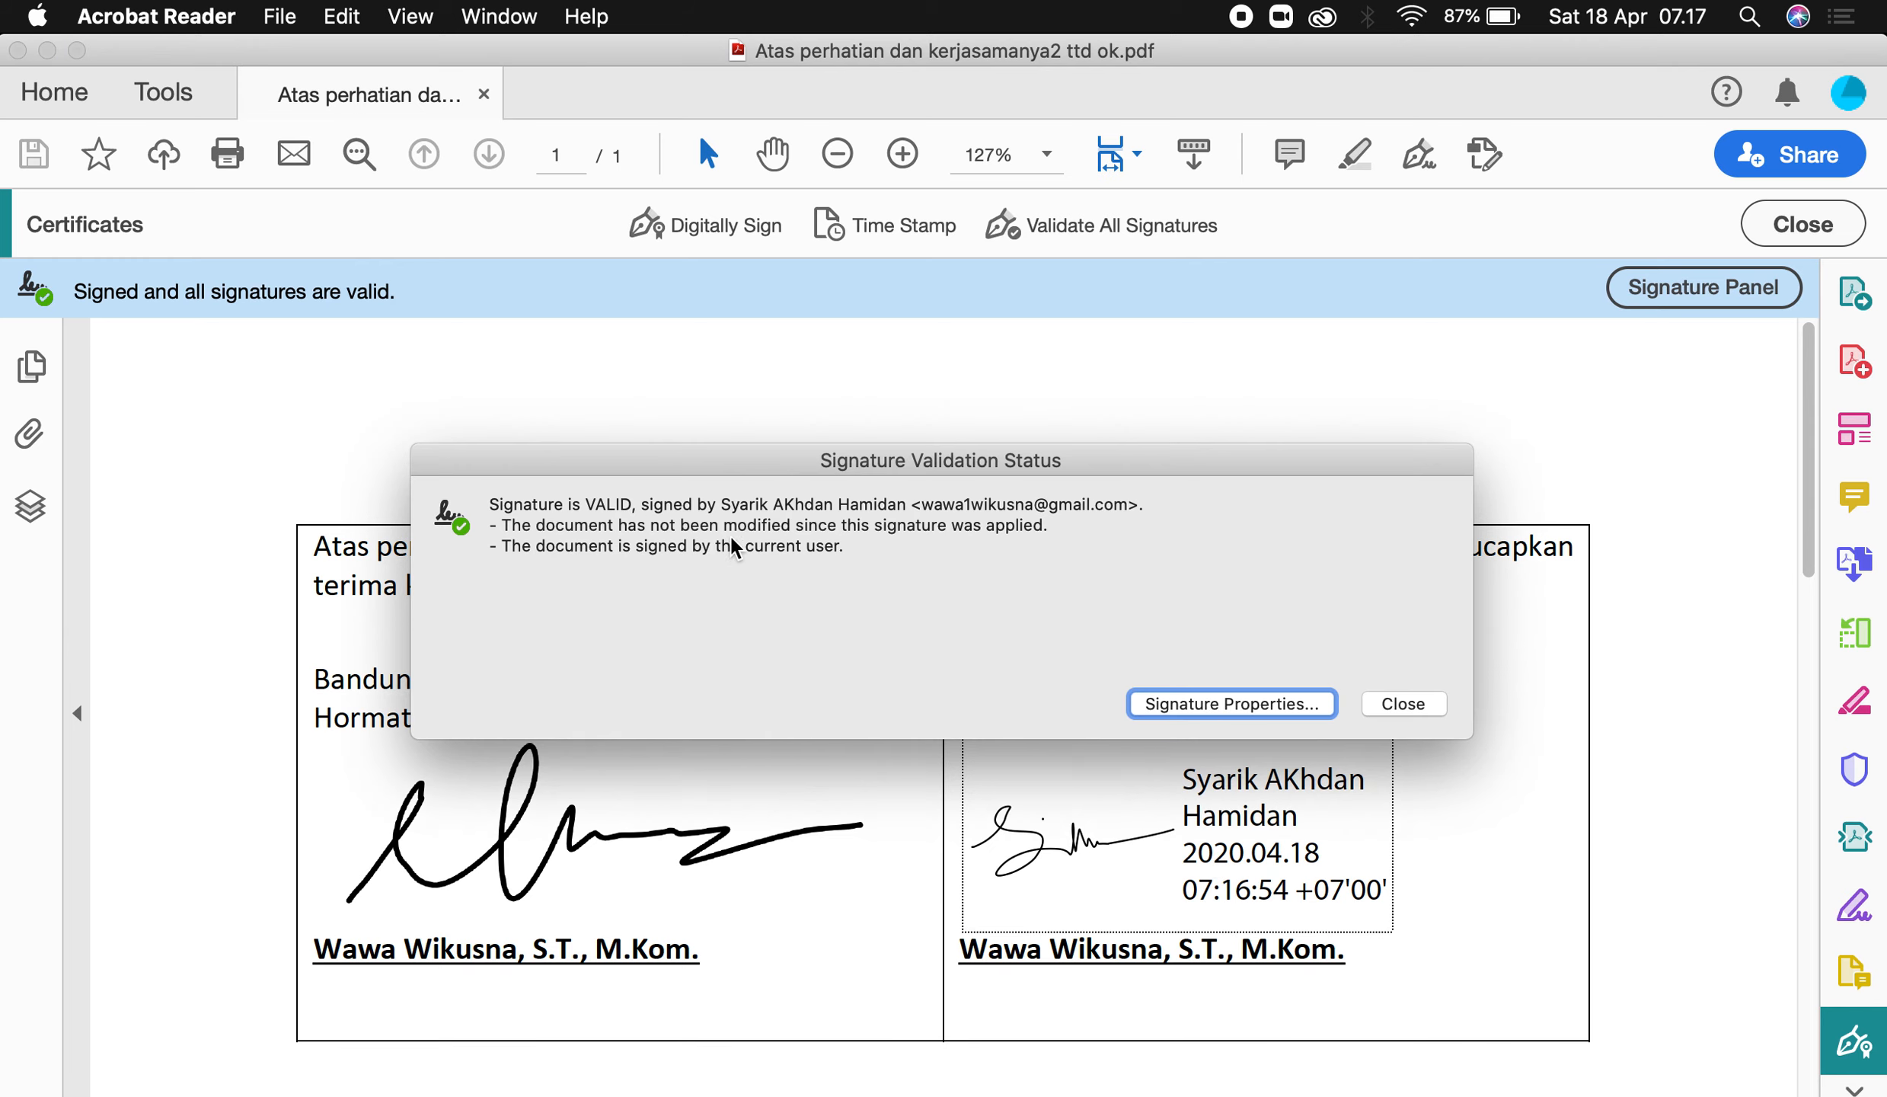
pyautogui.click(1205, 704)
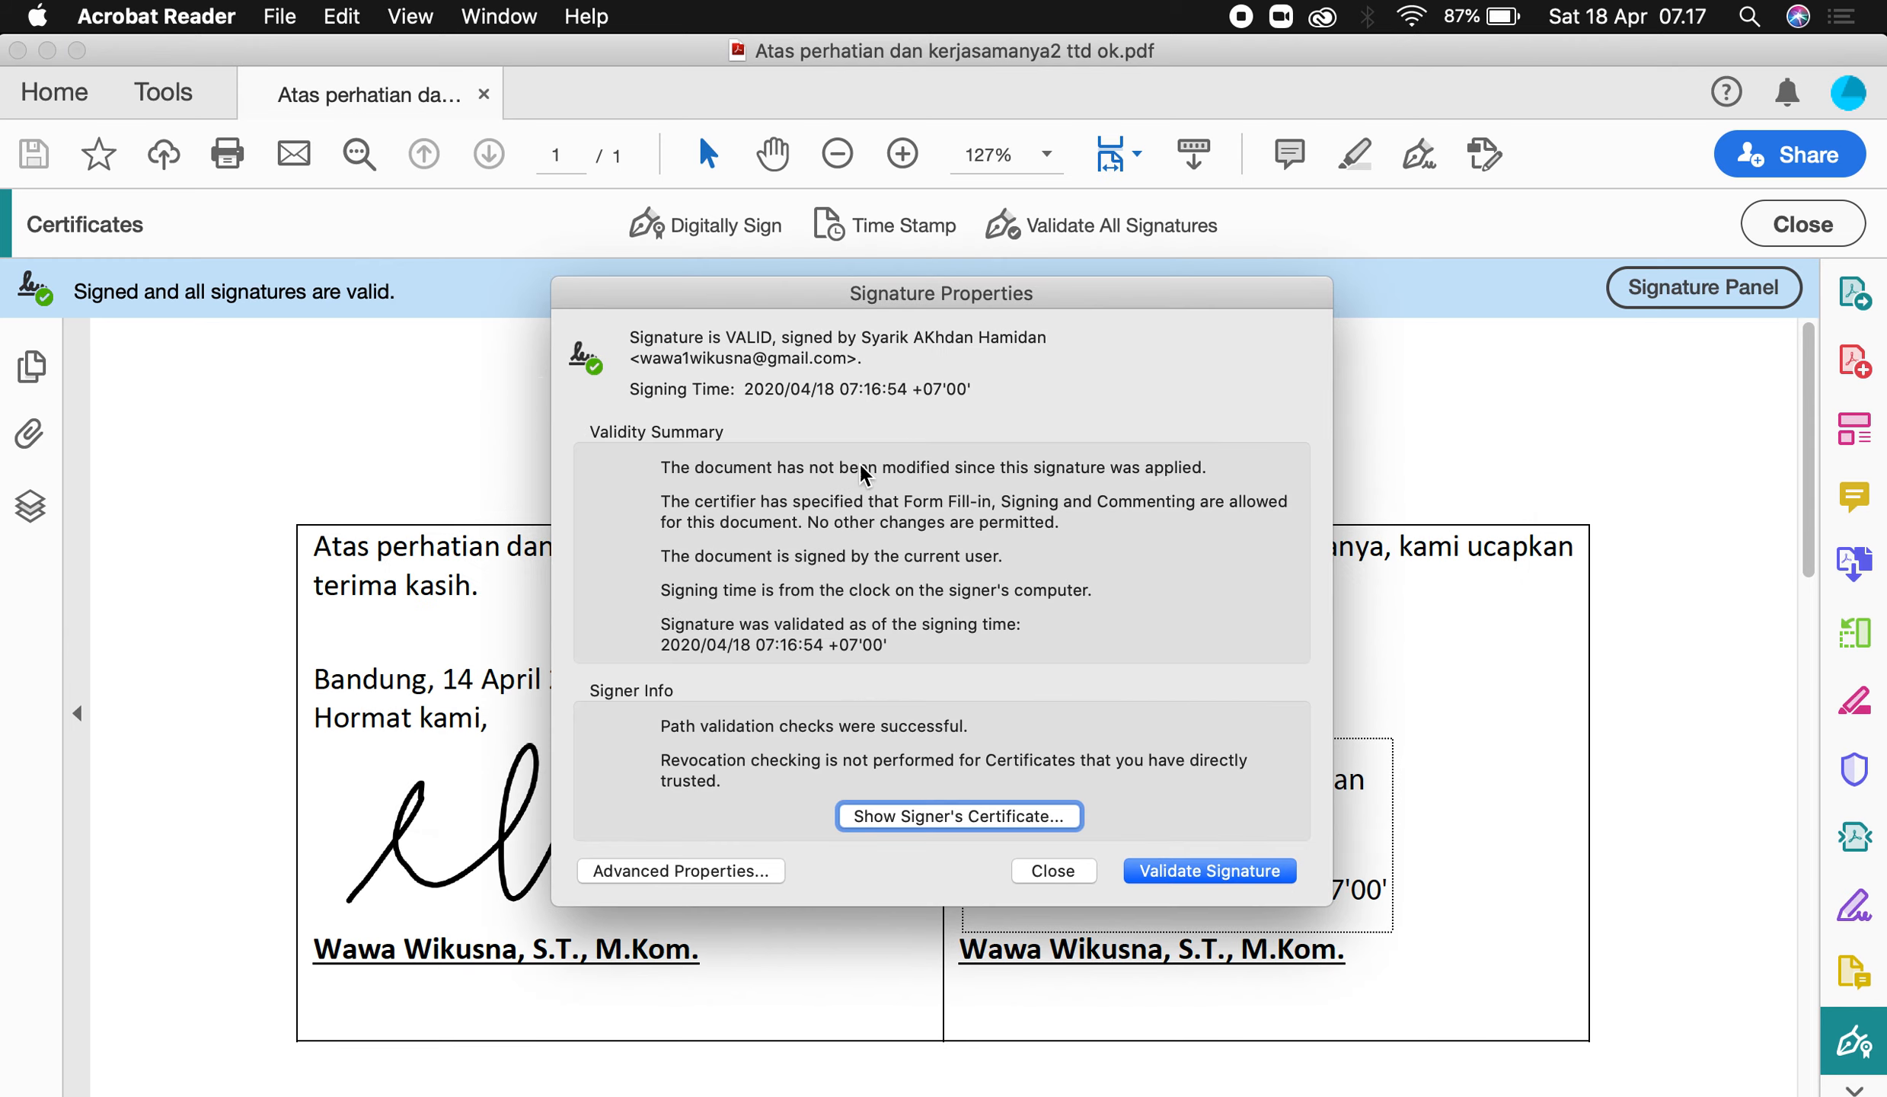
pyautogui.click(1071, 877)
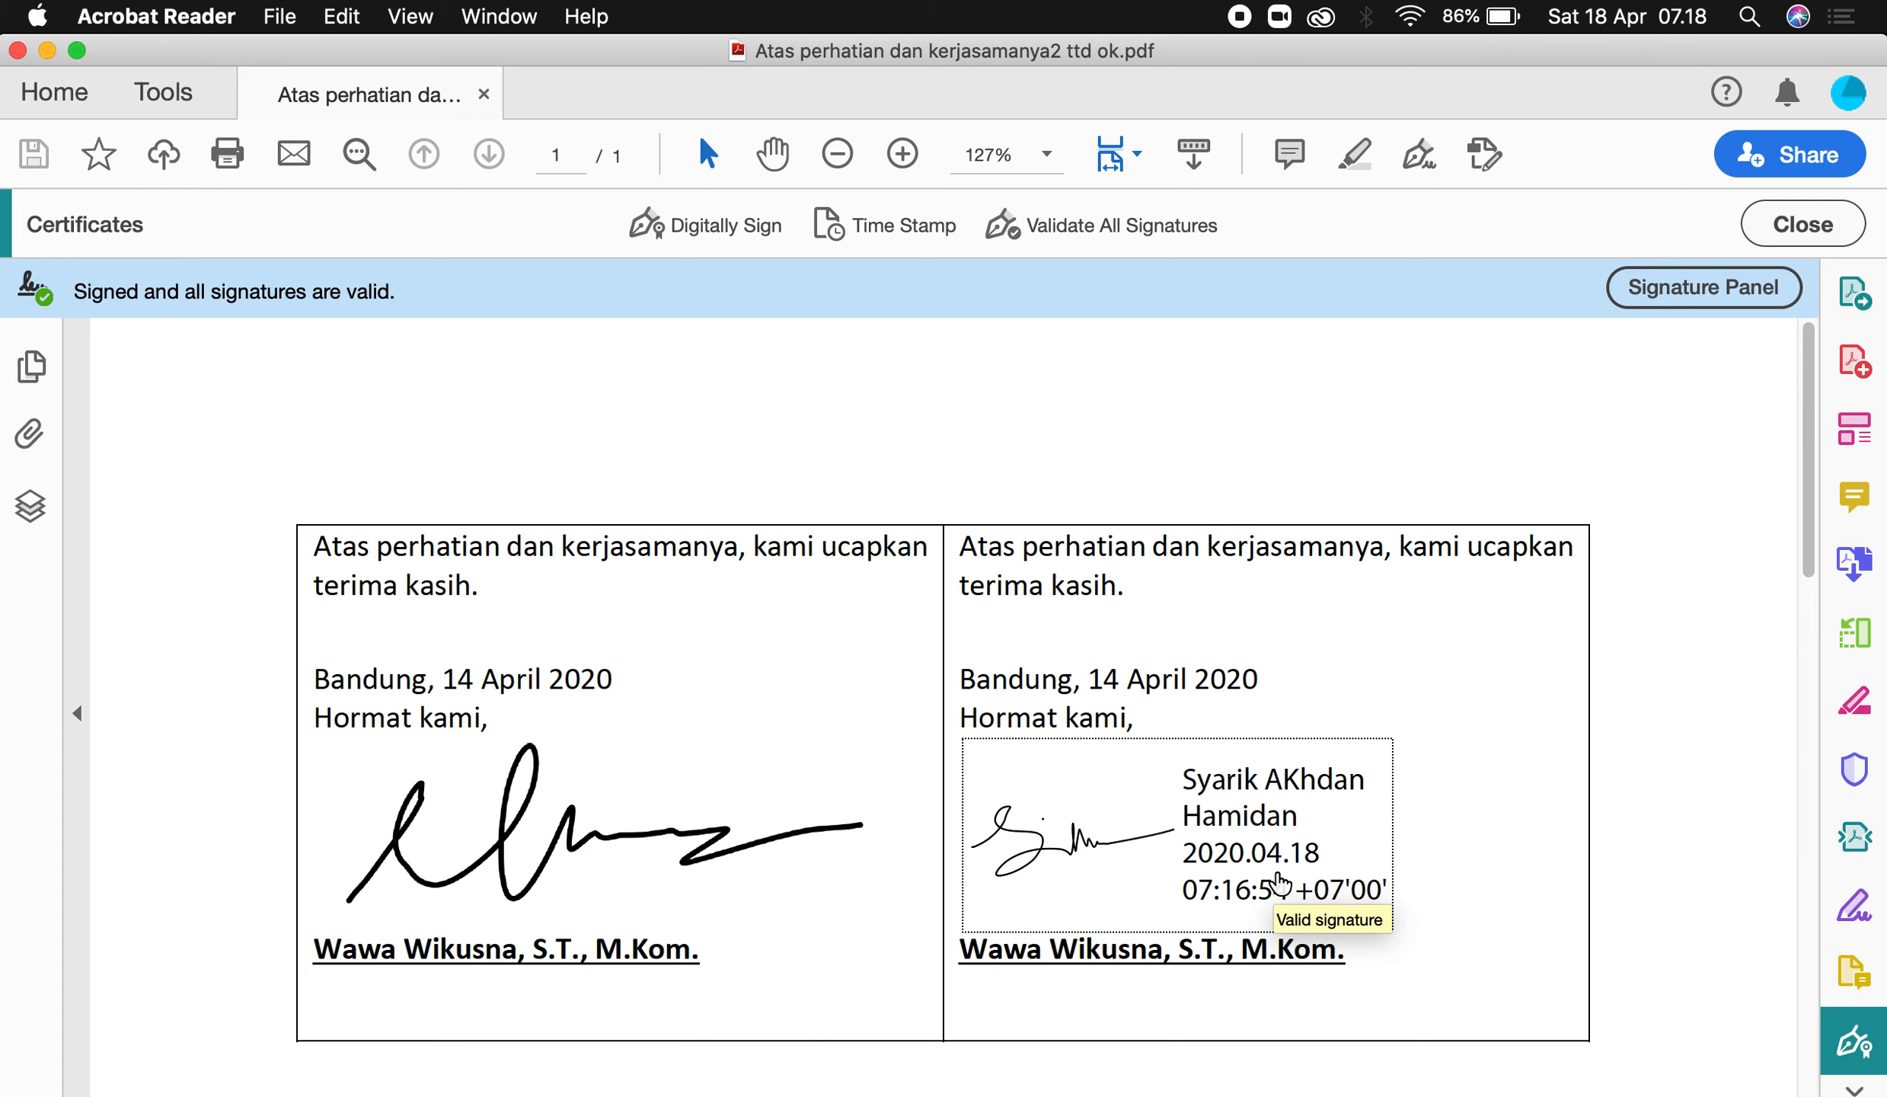
pyautogui.press('shift+super+5')
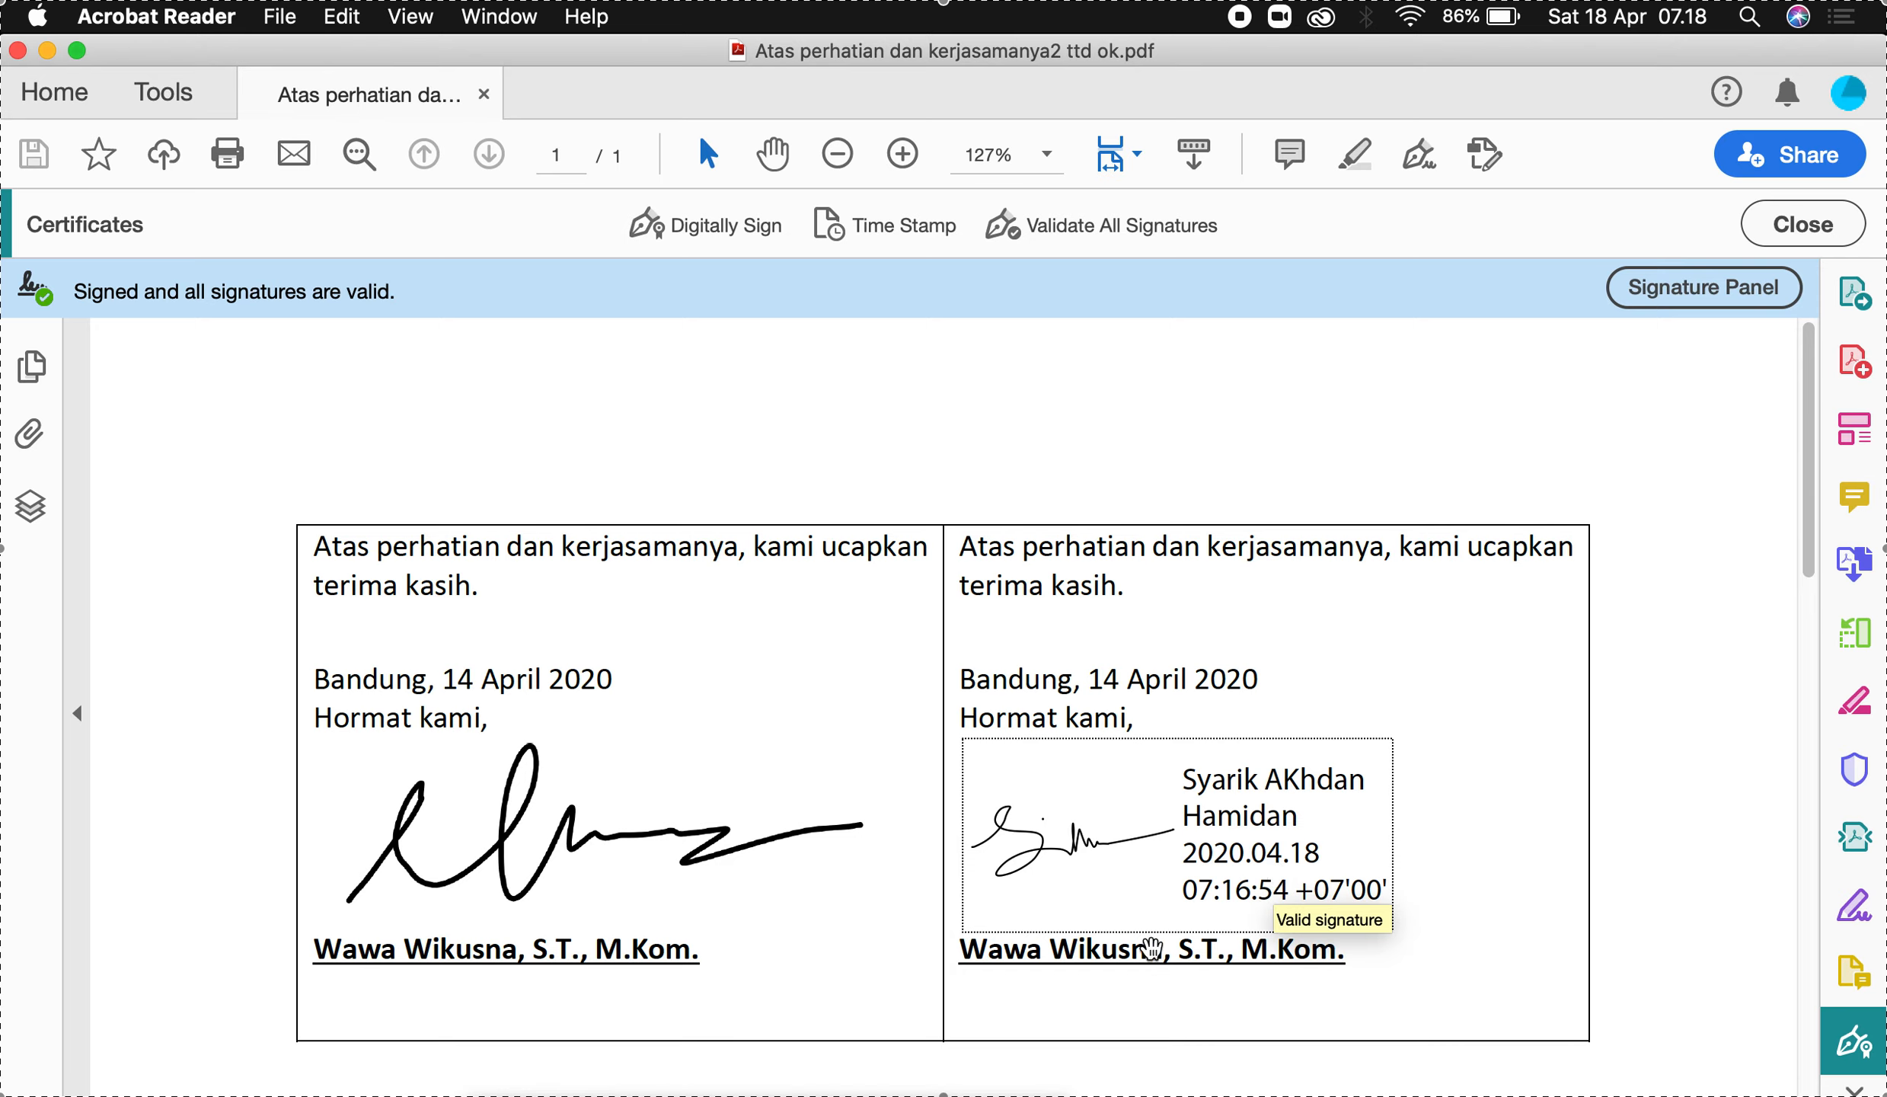